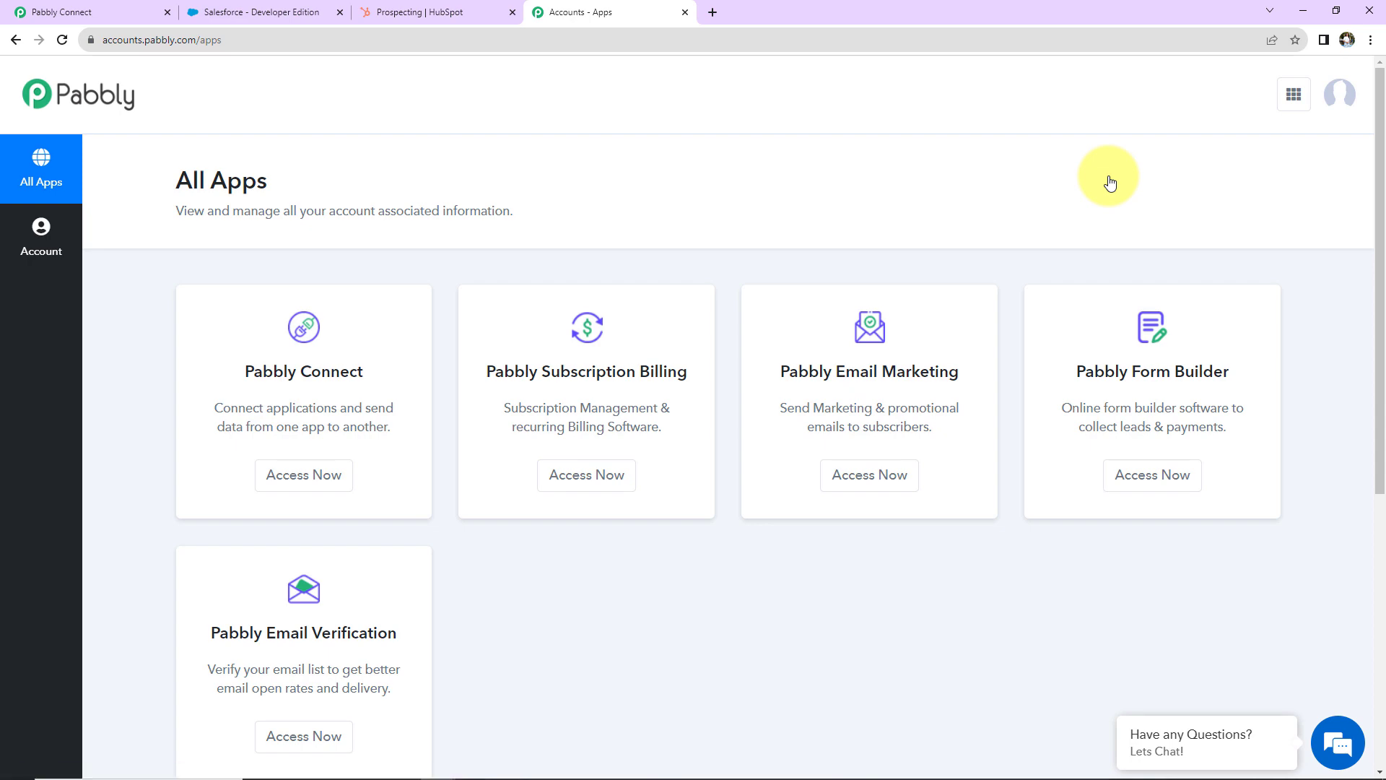
Step: Open Pabbly Connect and create a workflow named 'Send Facebook Lead Ads to Any CRM using Pabbly Connect'
left_click(304, 485)
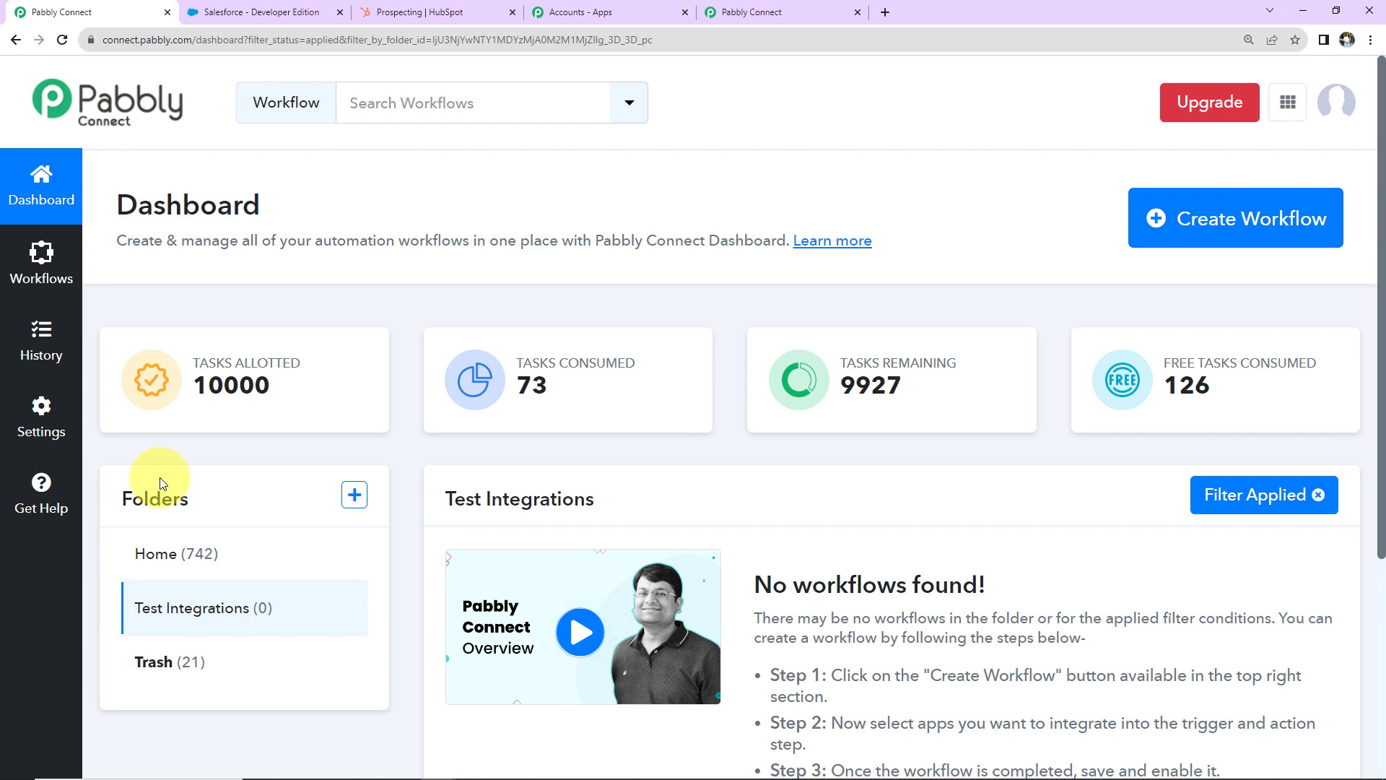
left_click(1195, 244)
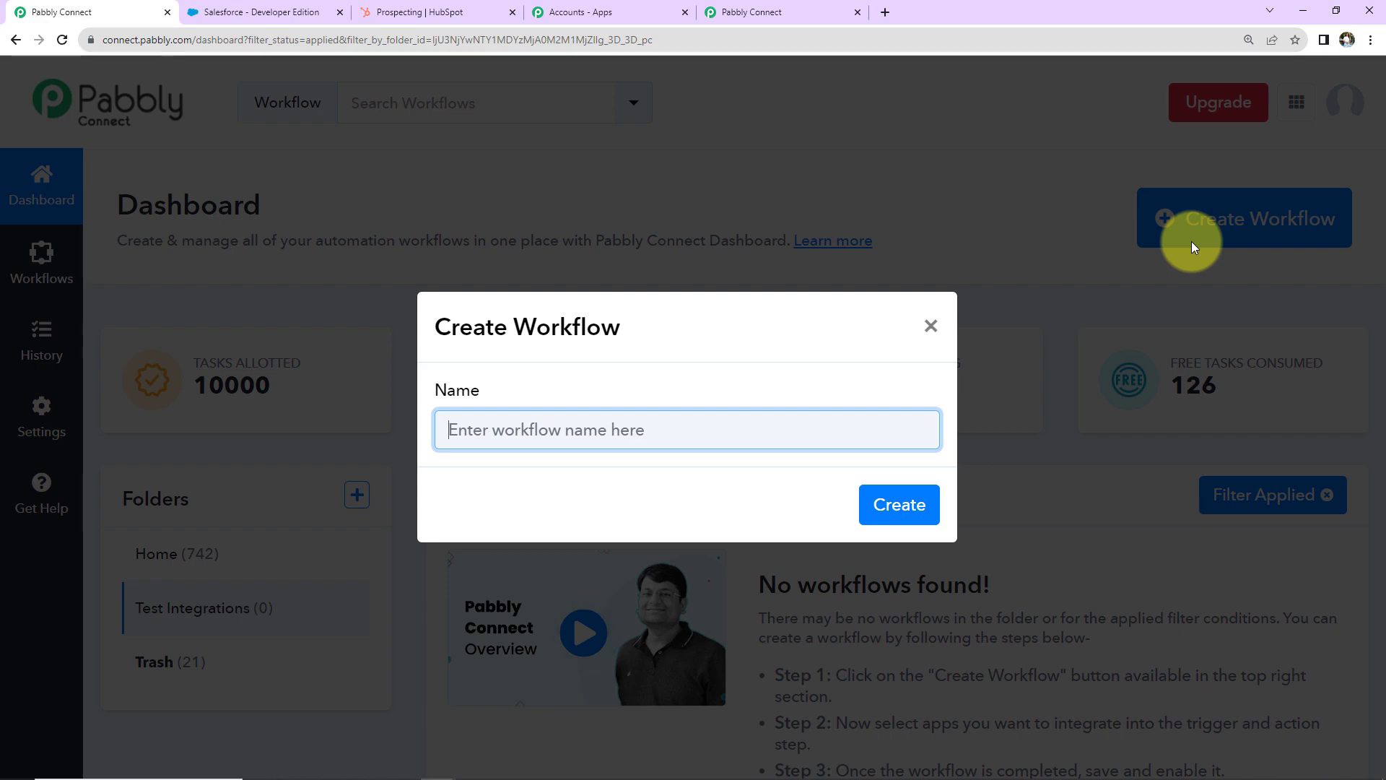
type("Send Facebook Lead Ads to Any CRM using Pabbly Connect")
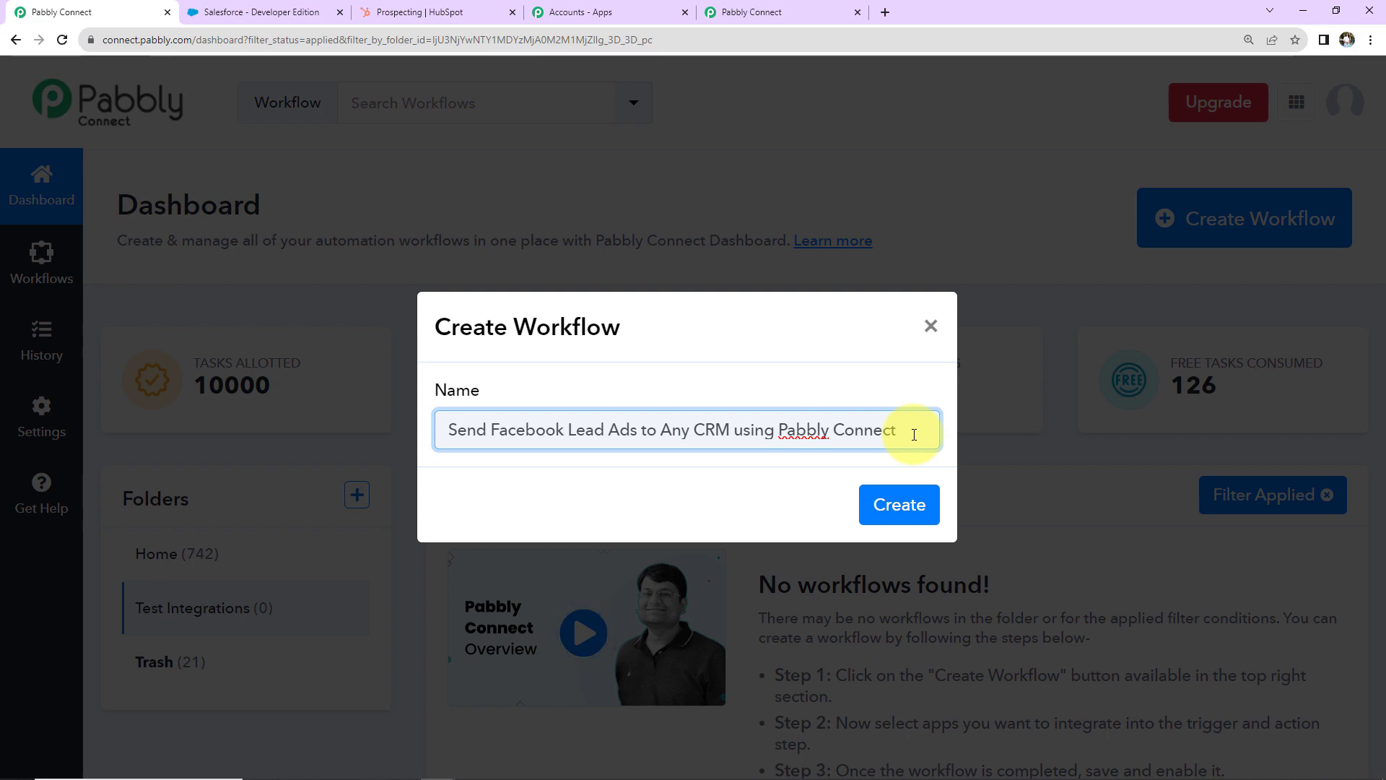
left_click(898, 504)
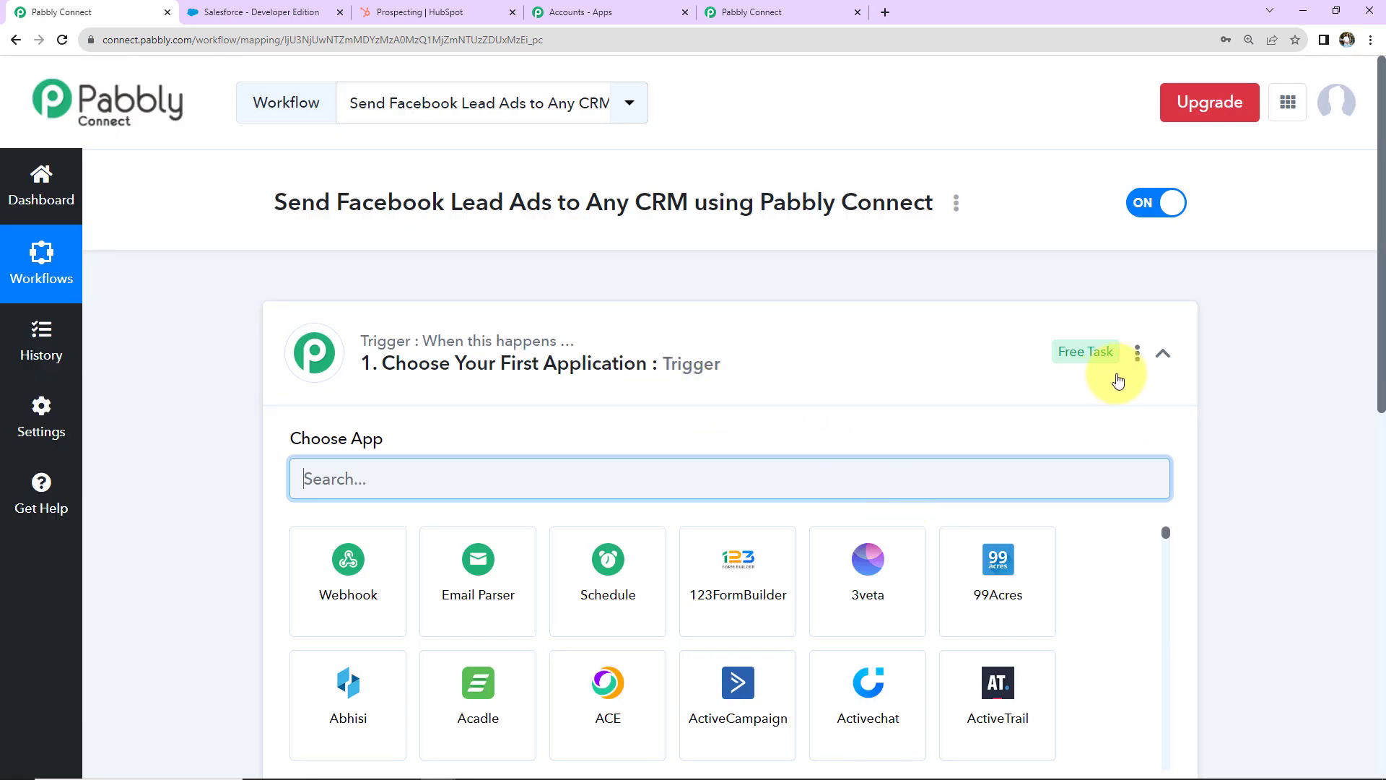
Step: Collapse the trigger card so the empty Action step appears beneath it
left_click(1163, 354)
left_click(1163, 356)
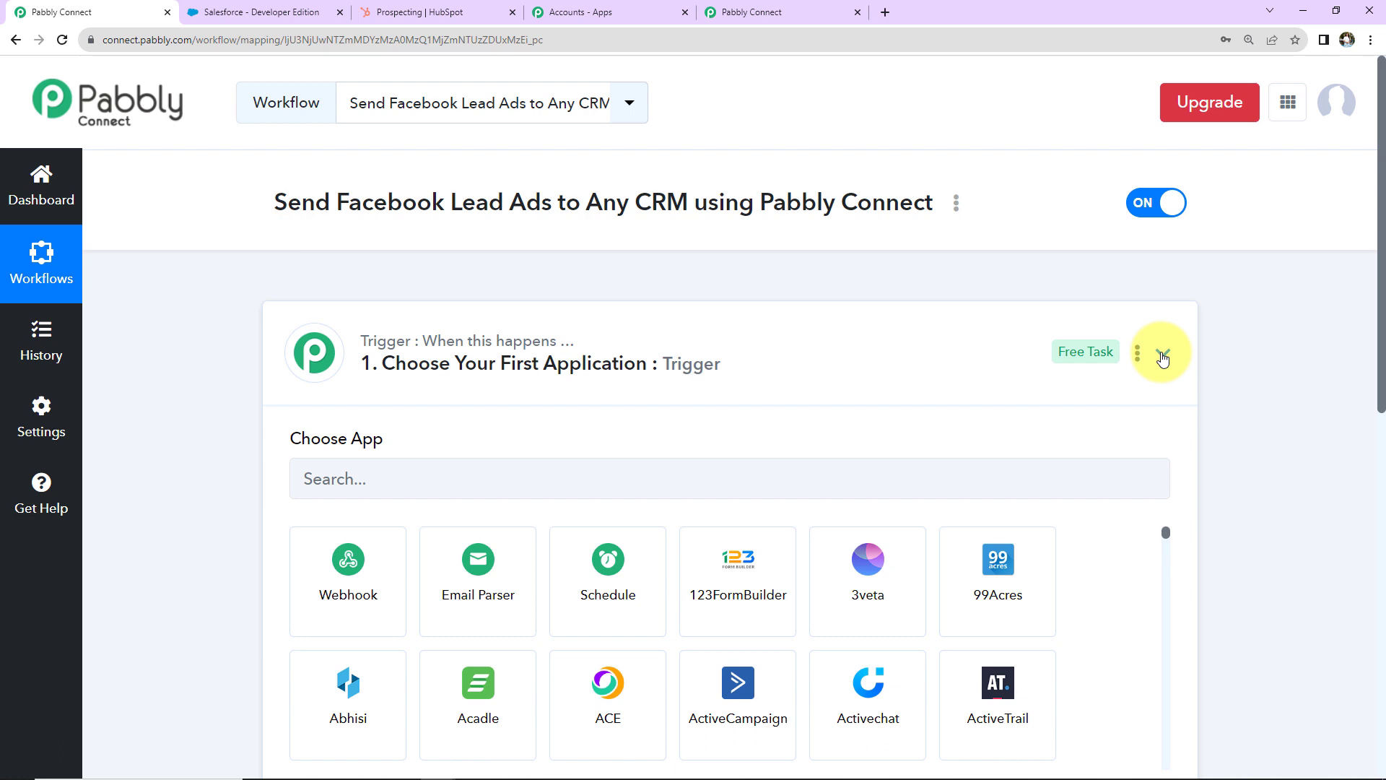
left_click(1163, 355)
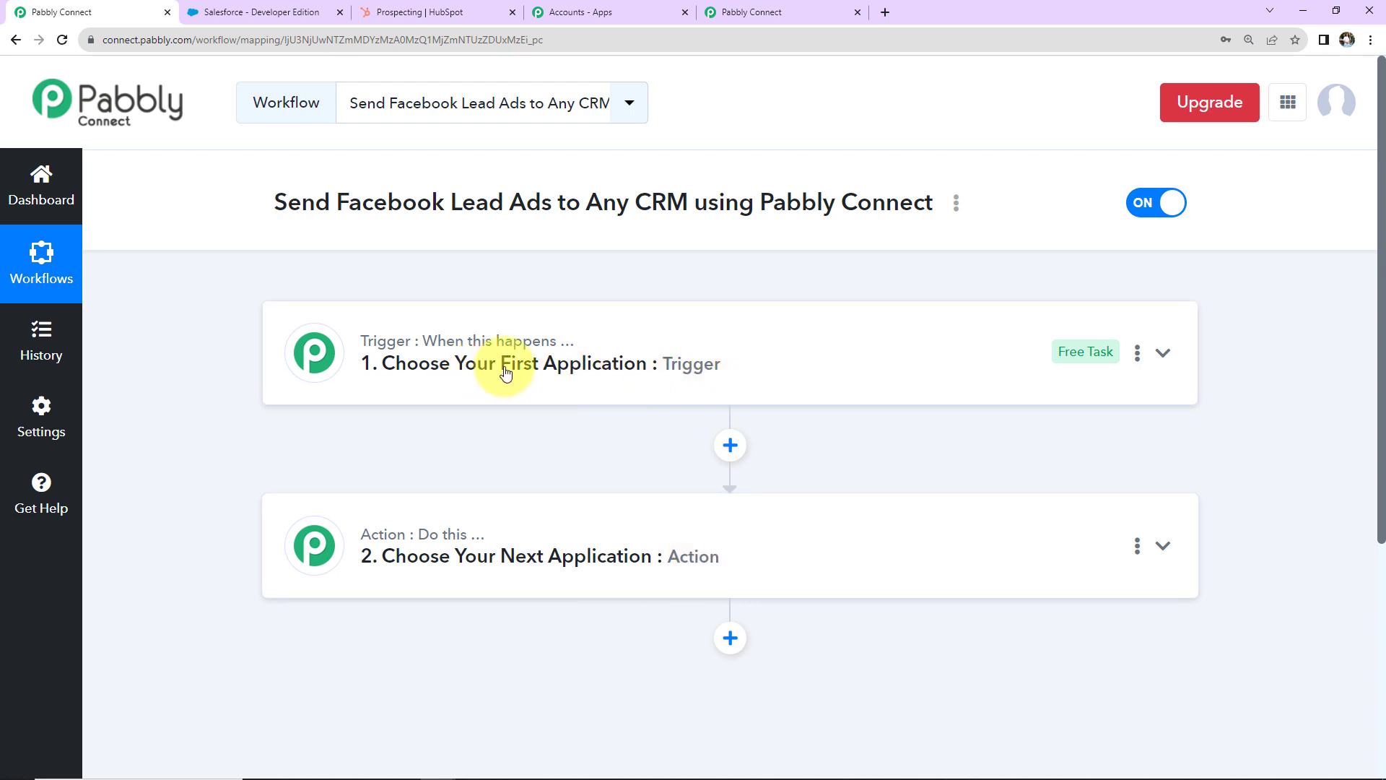
mouse_move(448, 538)
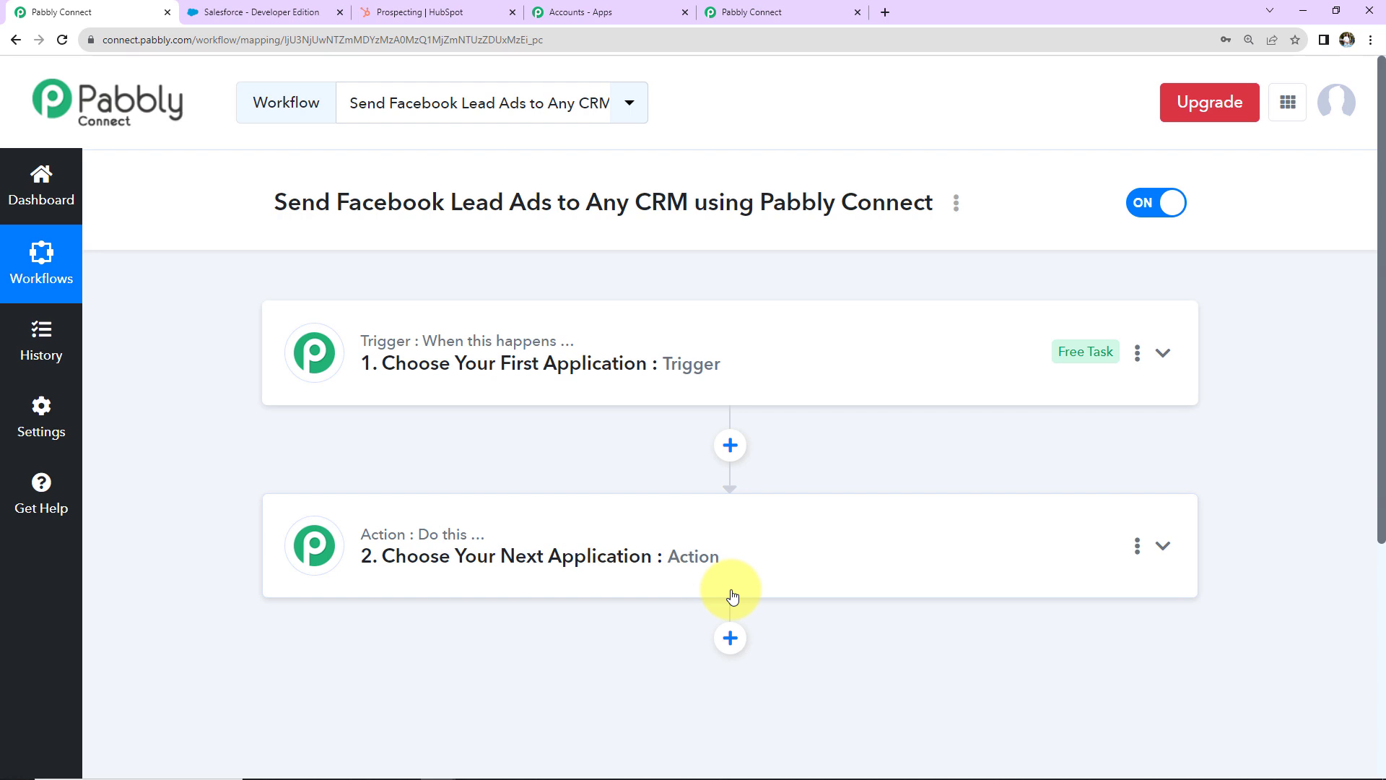
Step: Search 'facebook' and set the trigger to Facebook Lead Ads with the New Lead (Instant) event
left_click(746, 366)
left_click(649, 471)
type("facebook")
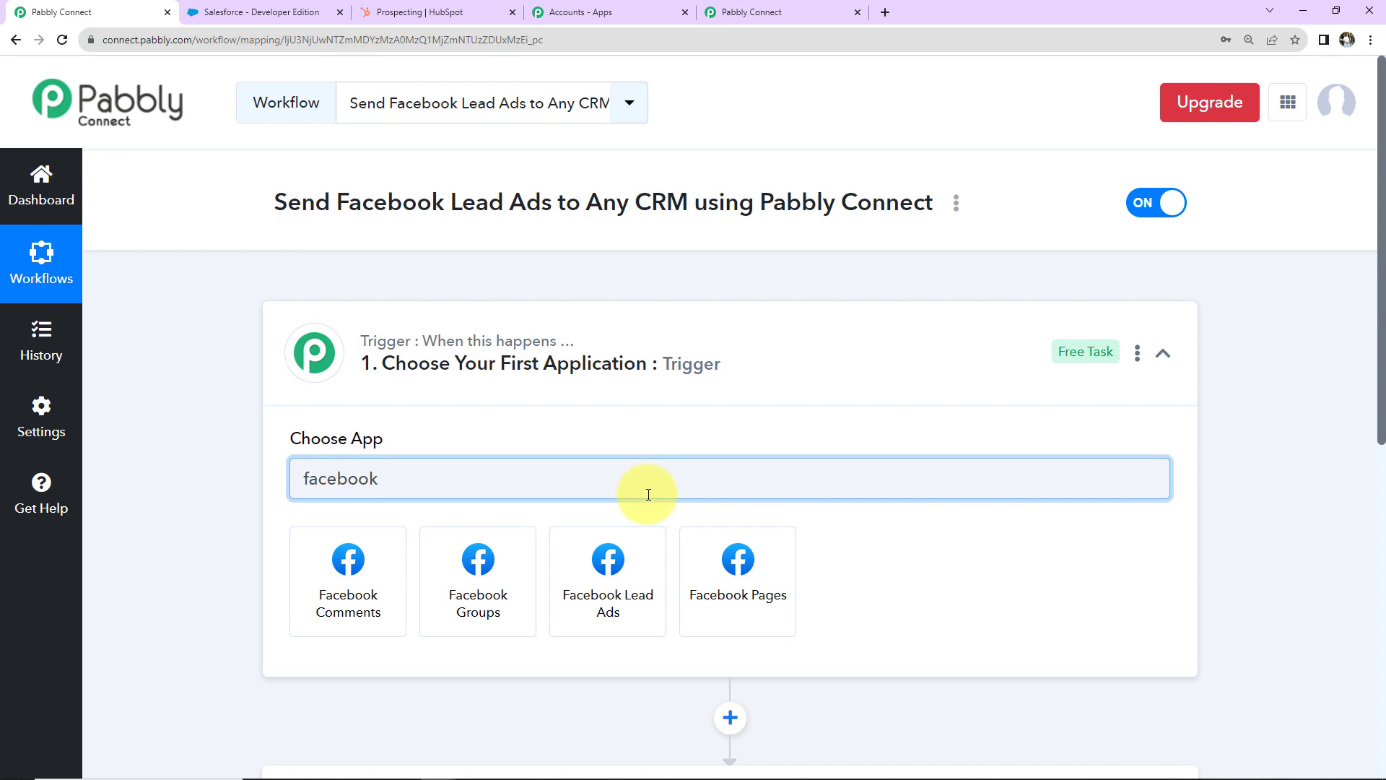
left_click(634, 560)
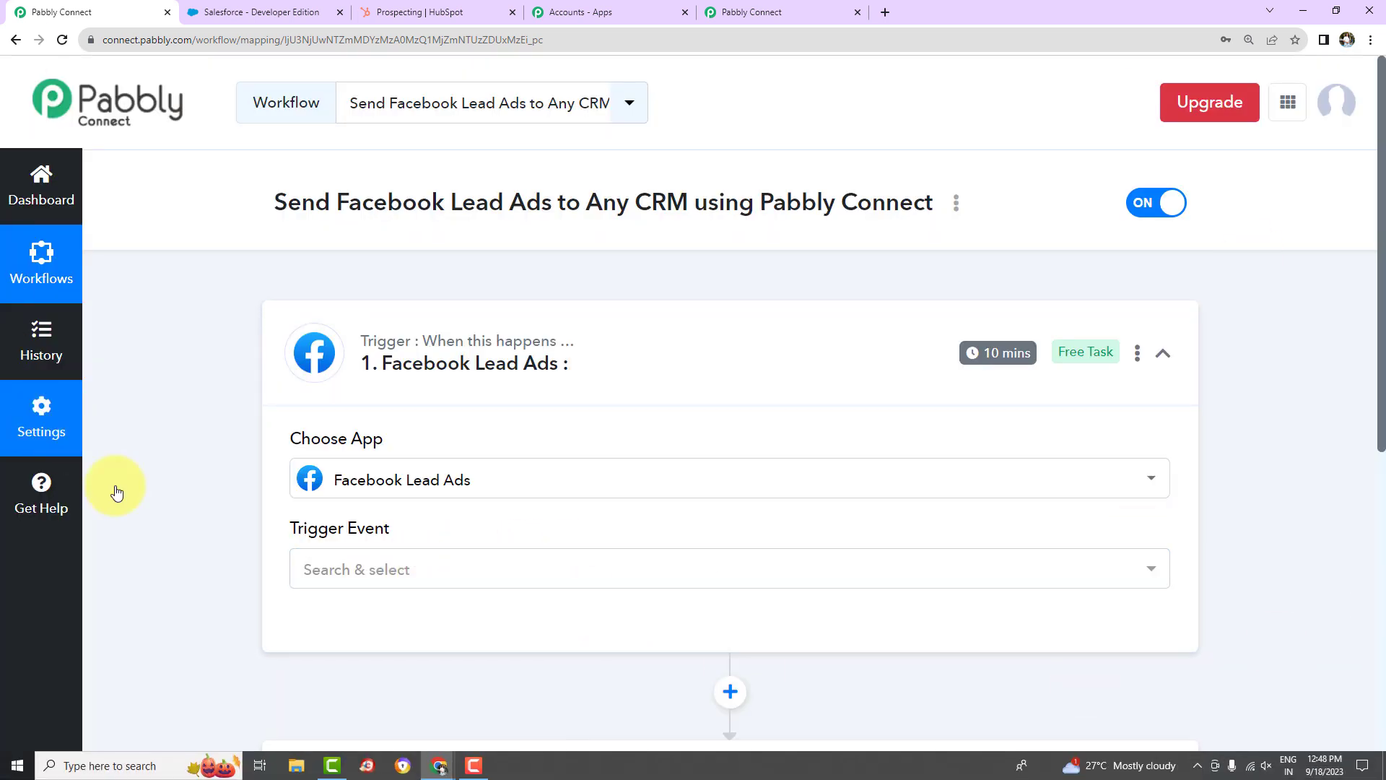
left_click(311, 568)
left_click(358, 474)
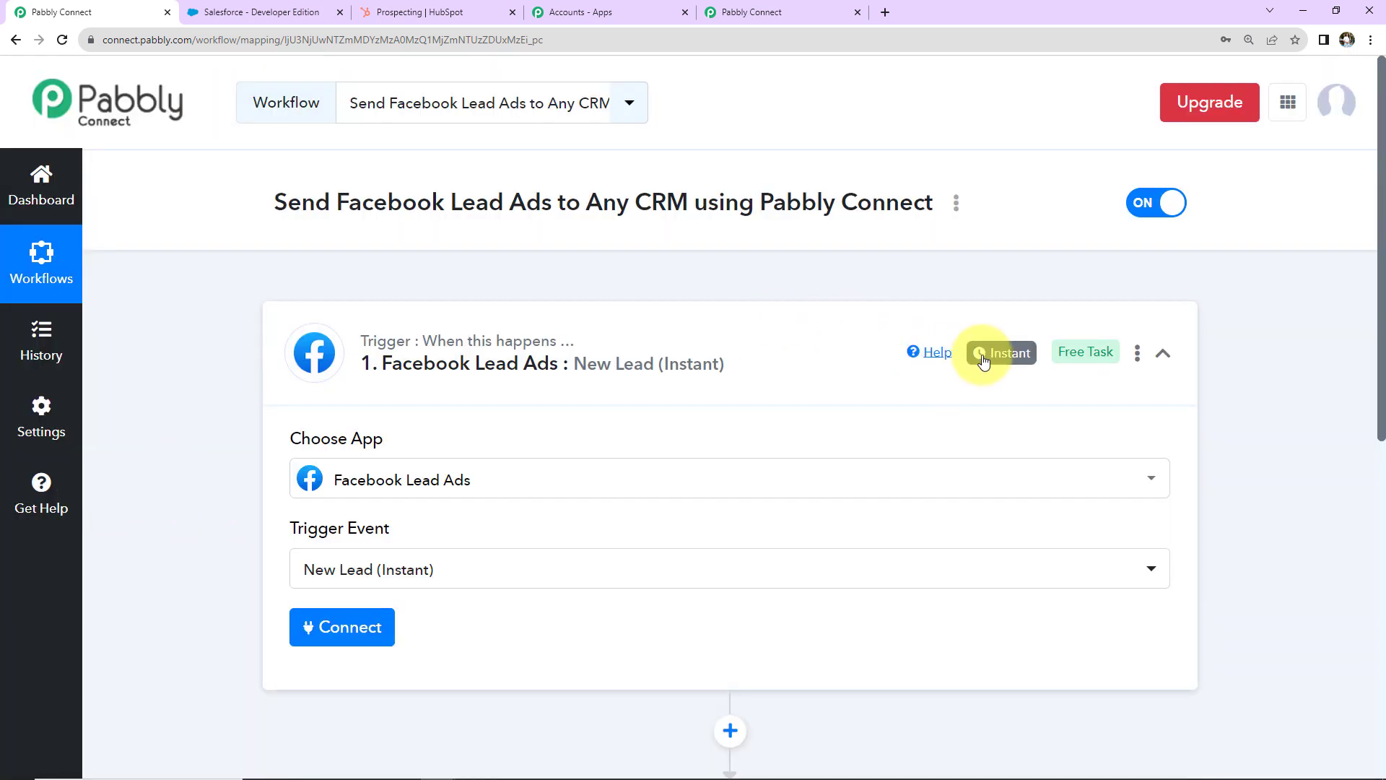
mouse_move(993, 360)
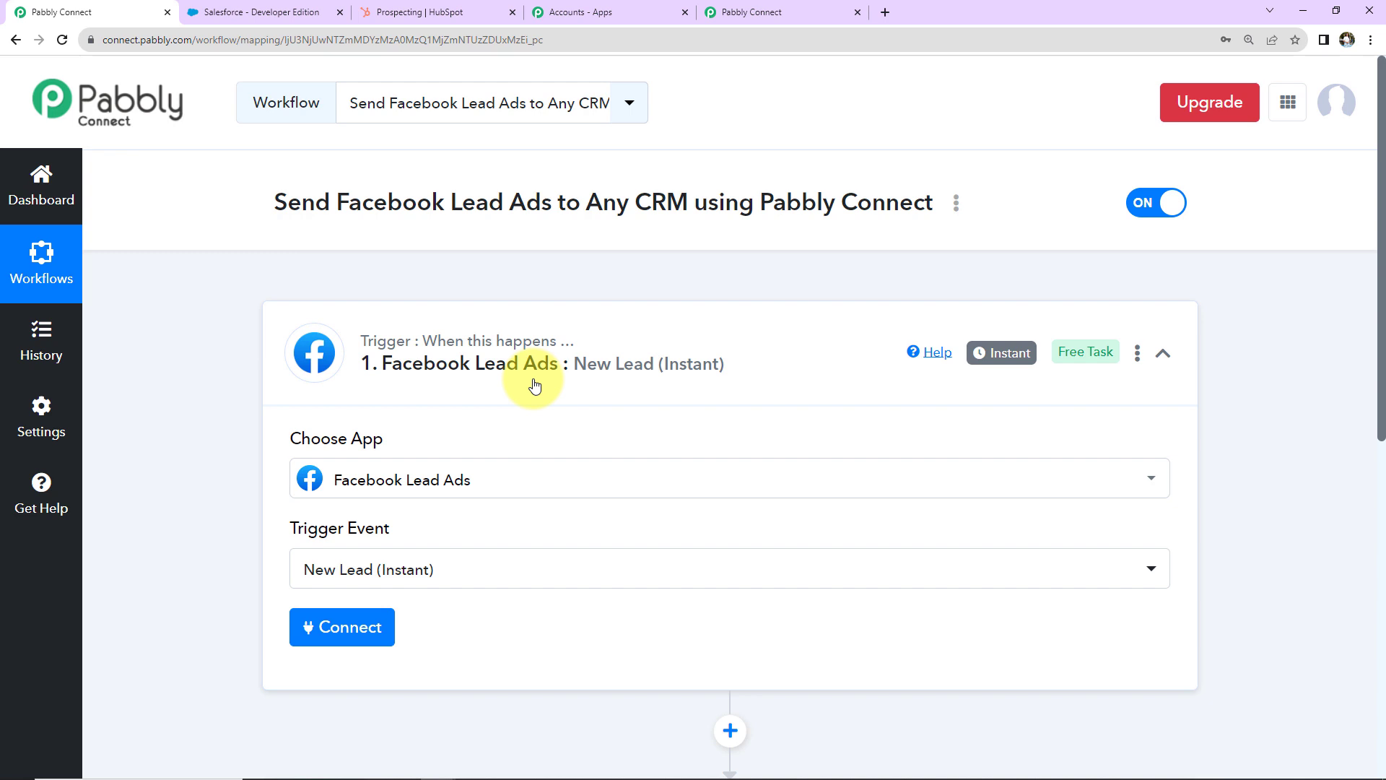
Step: Authorize a new Facebook Lead Ads connection using the Pabbly Tech page and New Lead Form
left_click(350, 634)
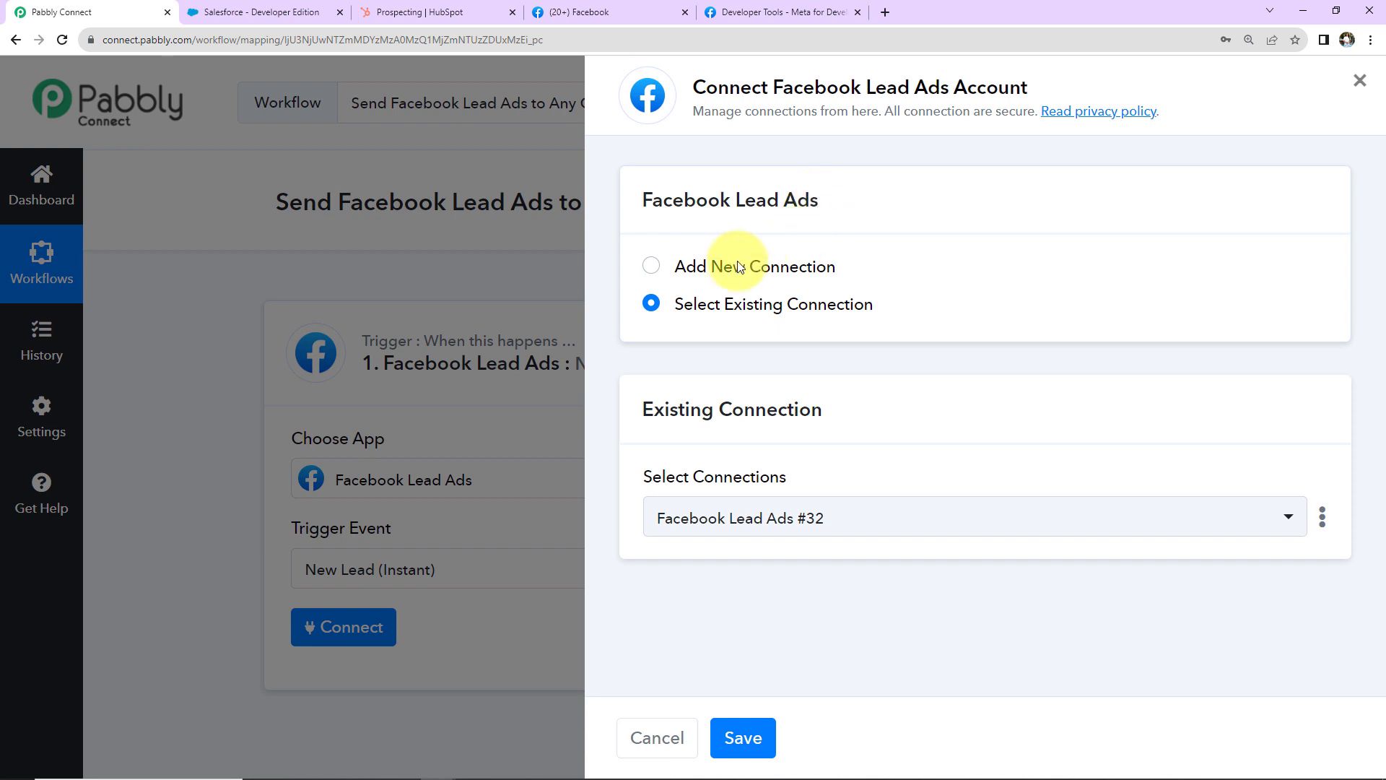
left_click(652, 266)
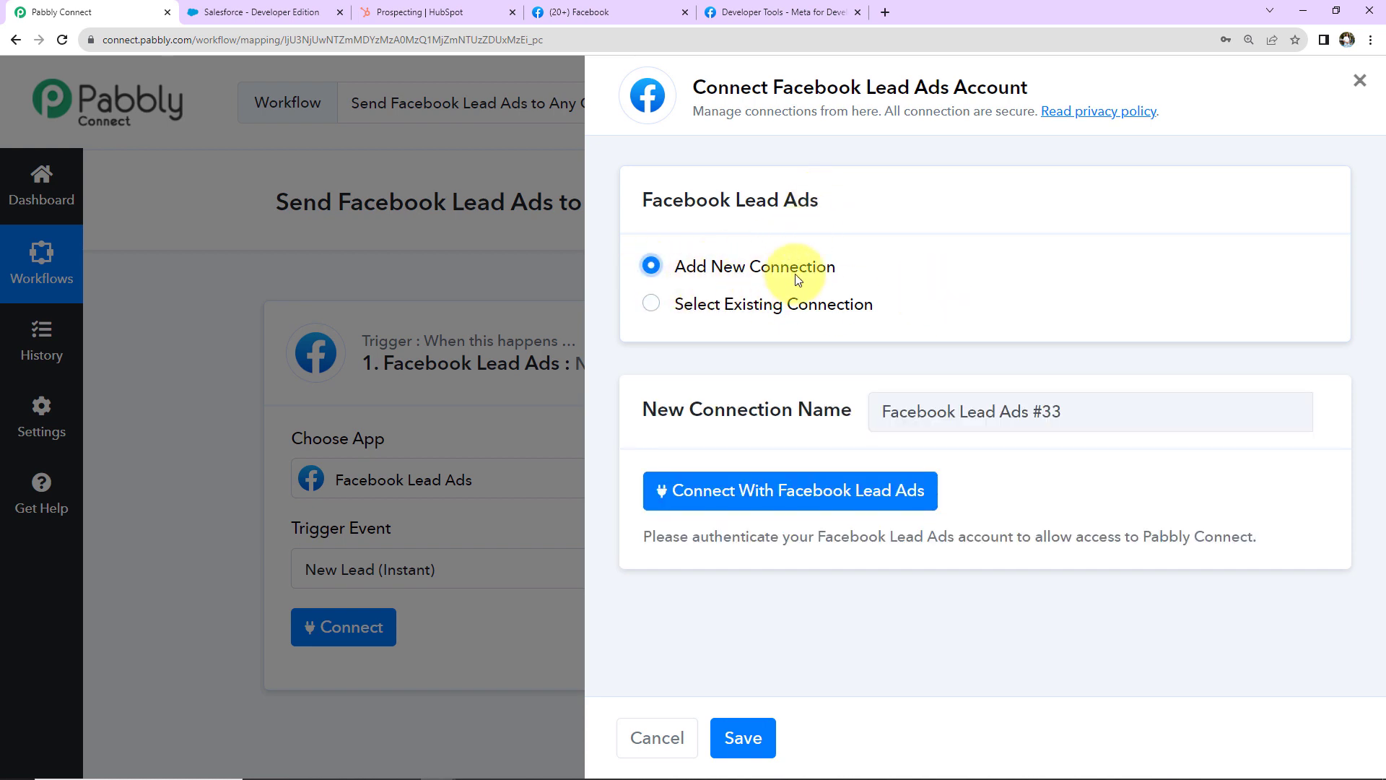
left_click(726, 493)
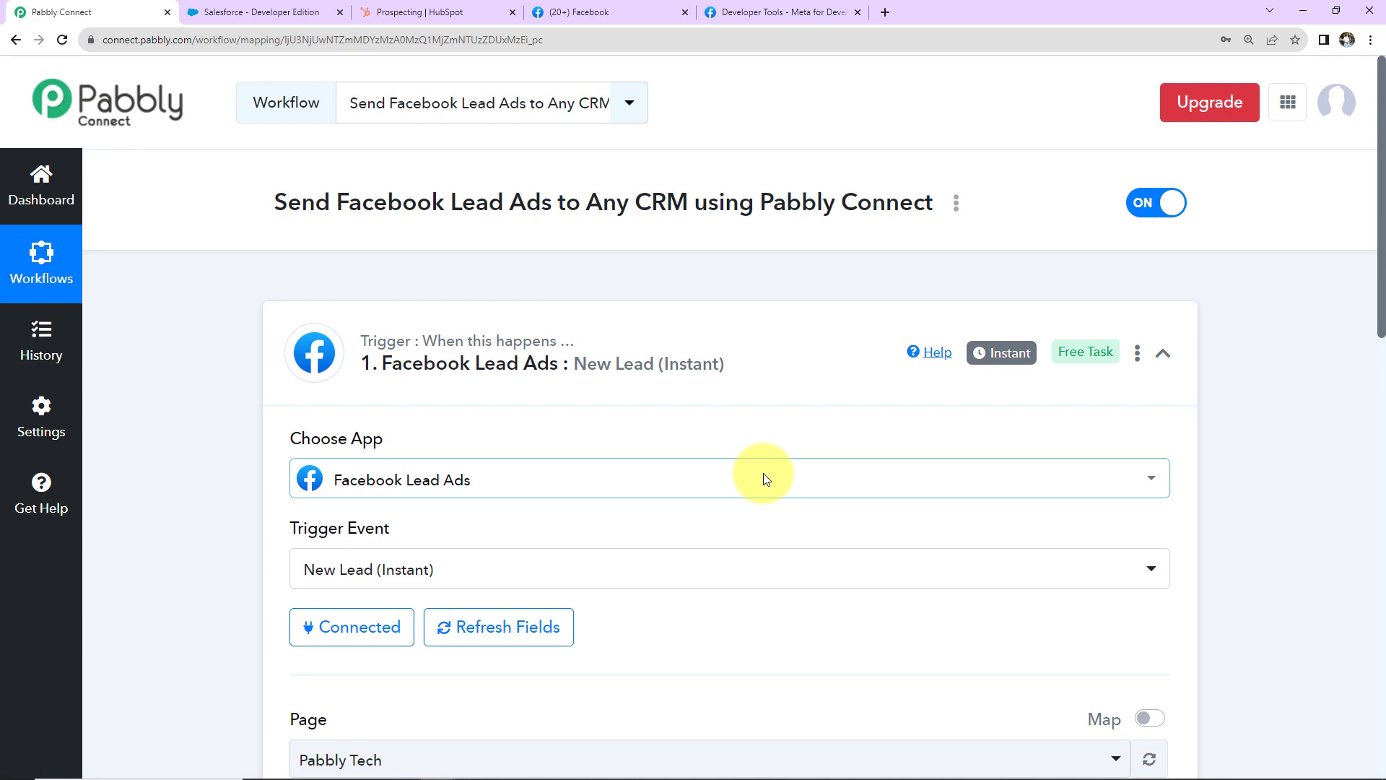
scroll(765, 480, "down", 7)
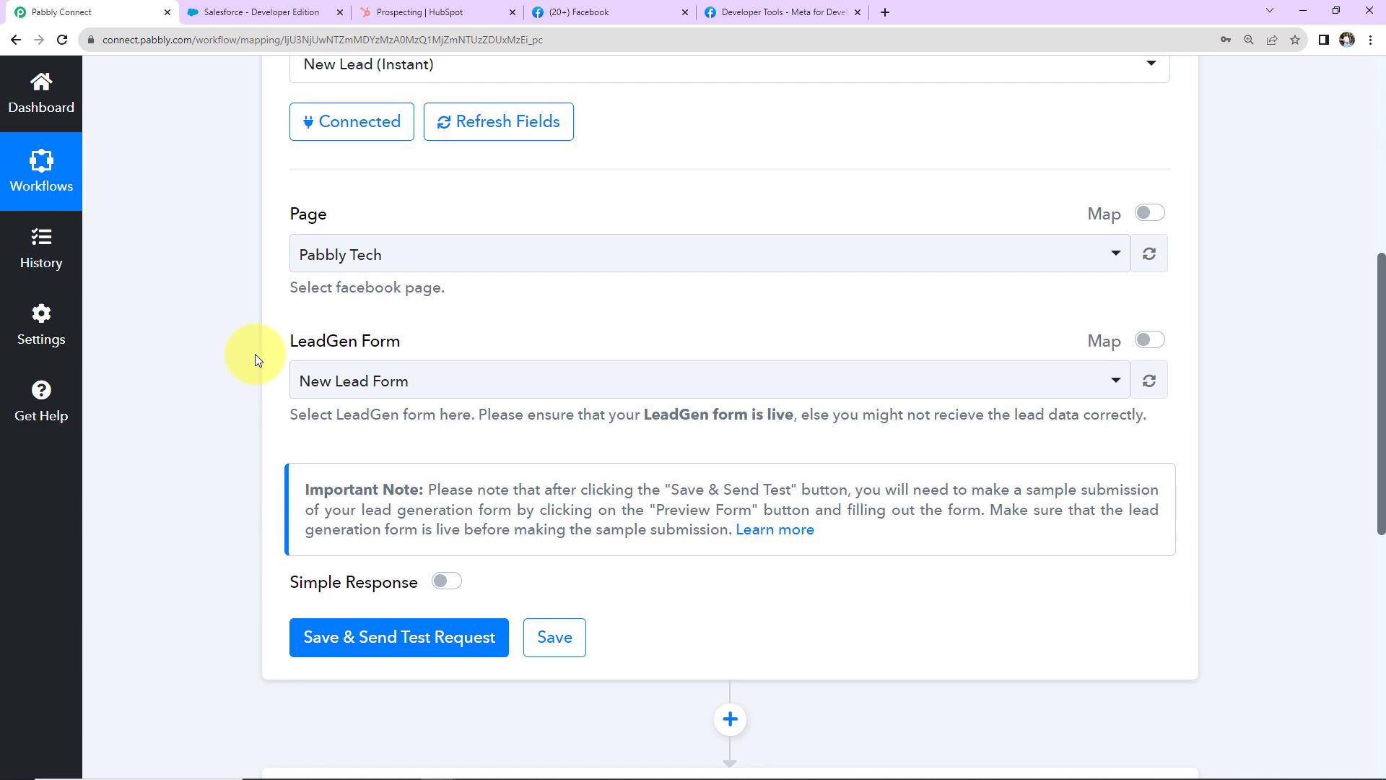
left_click(574, 11)
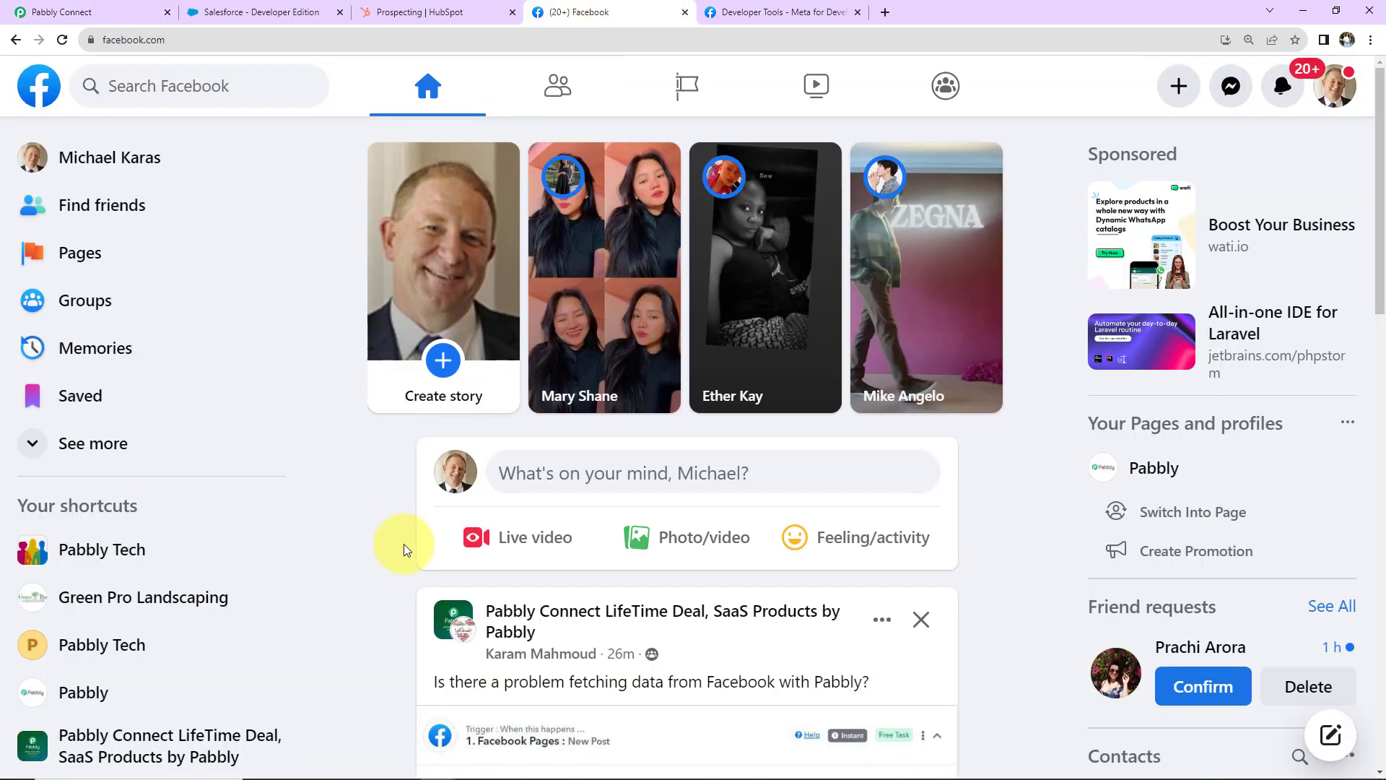
Step: Confirm Pabbly Tech appears among Facebook's managed Pages, then go back to Pabbly Connect
left_click(673, 112)
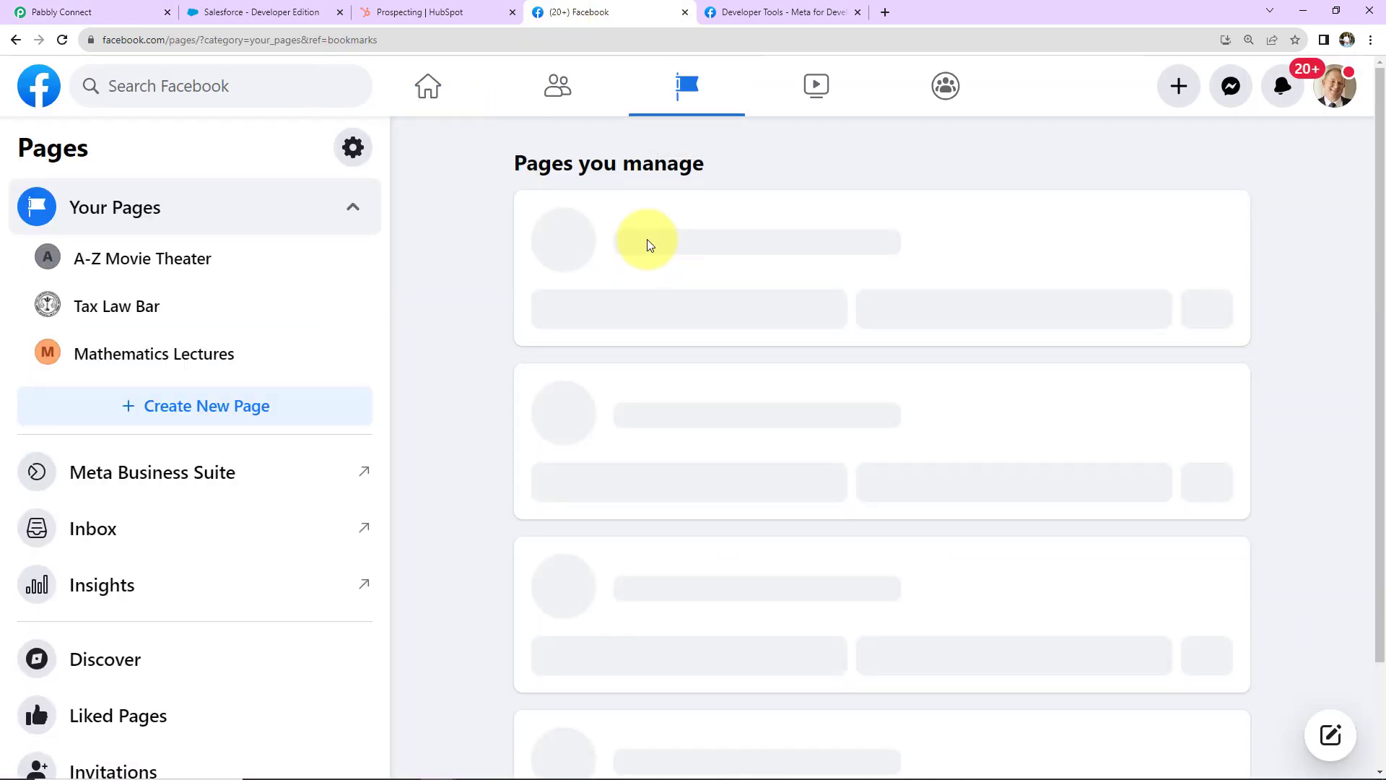
scroll(535, 371, "down", 13)
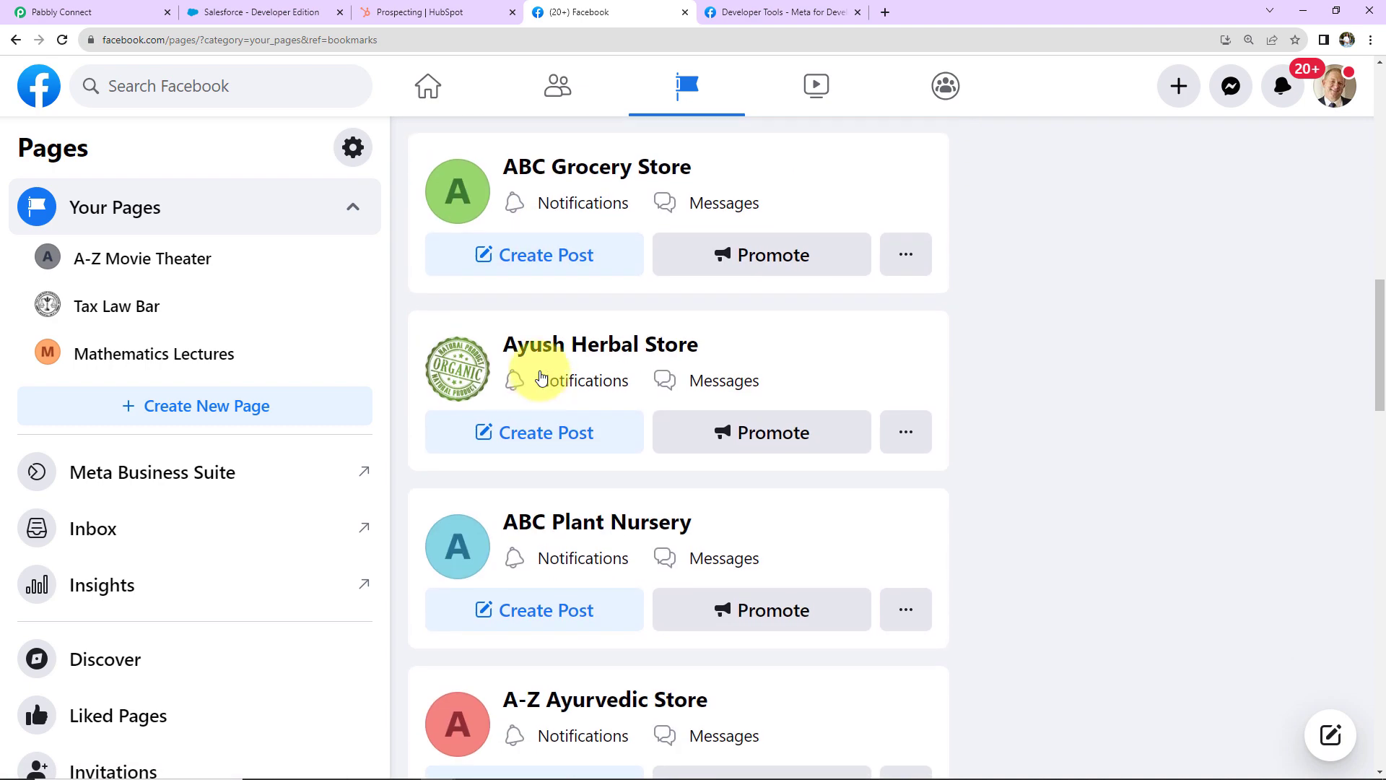
scroll(538, 370, "up", 12)
scroll(538, 368, "up", 1)
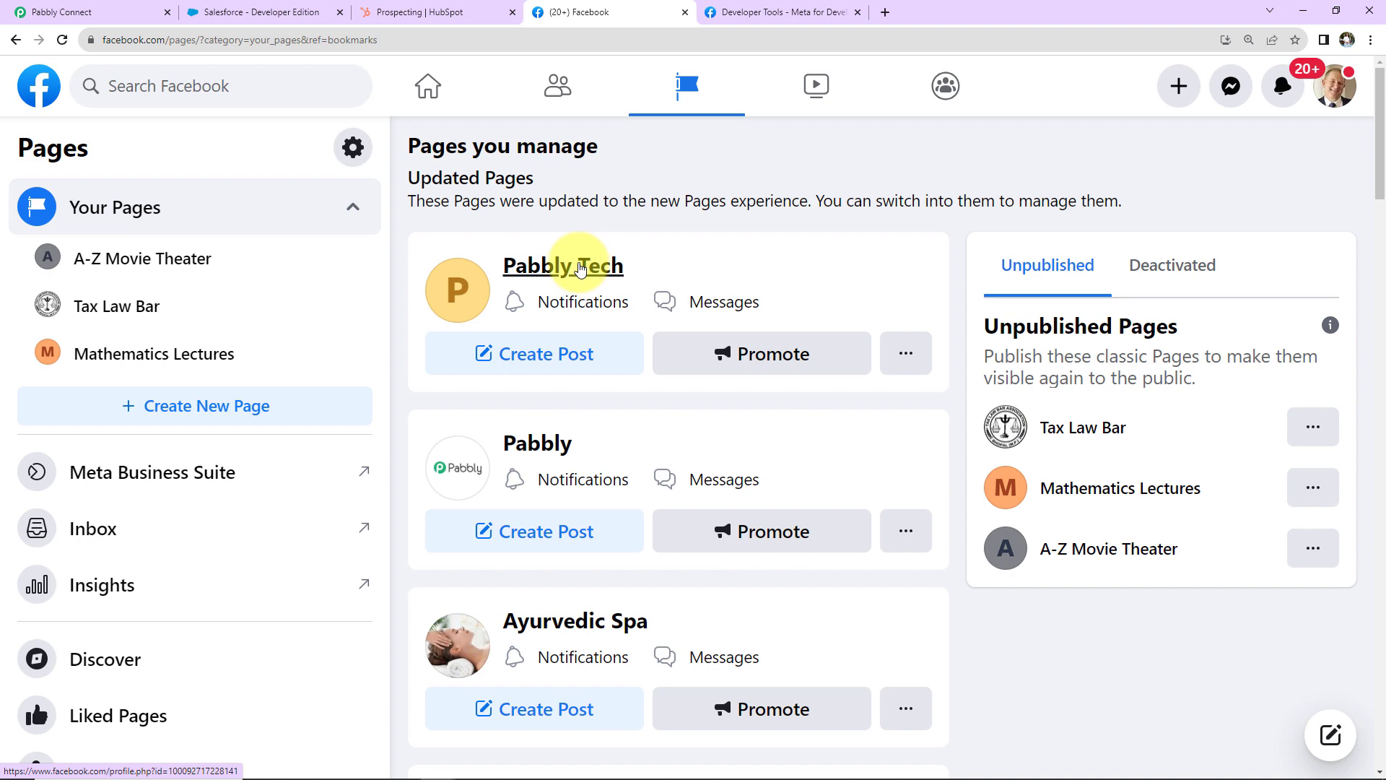
left_click(65, 12)
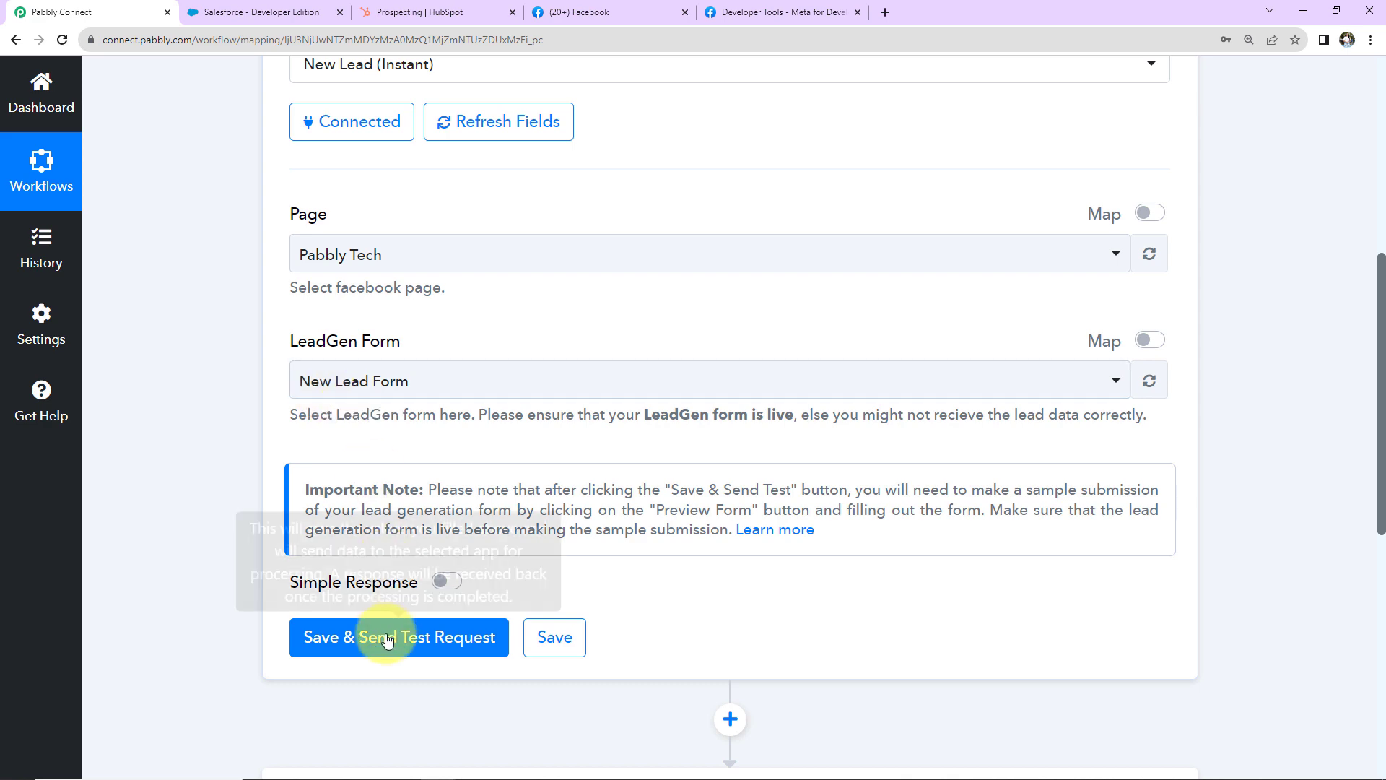
Step: Save the trigger and send a test request so it waits for a webhook response
left_click(446, 638)
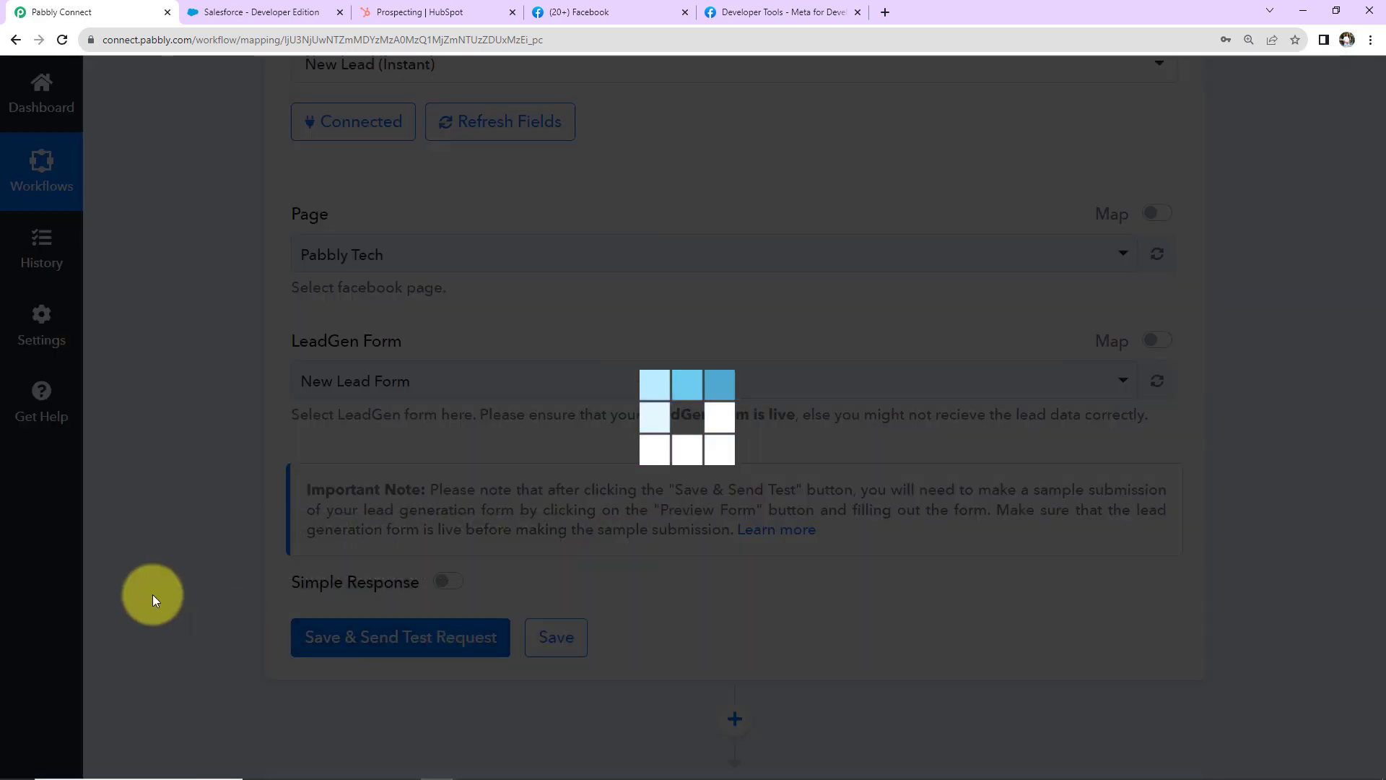
scroll(153, 587, "down", 2)
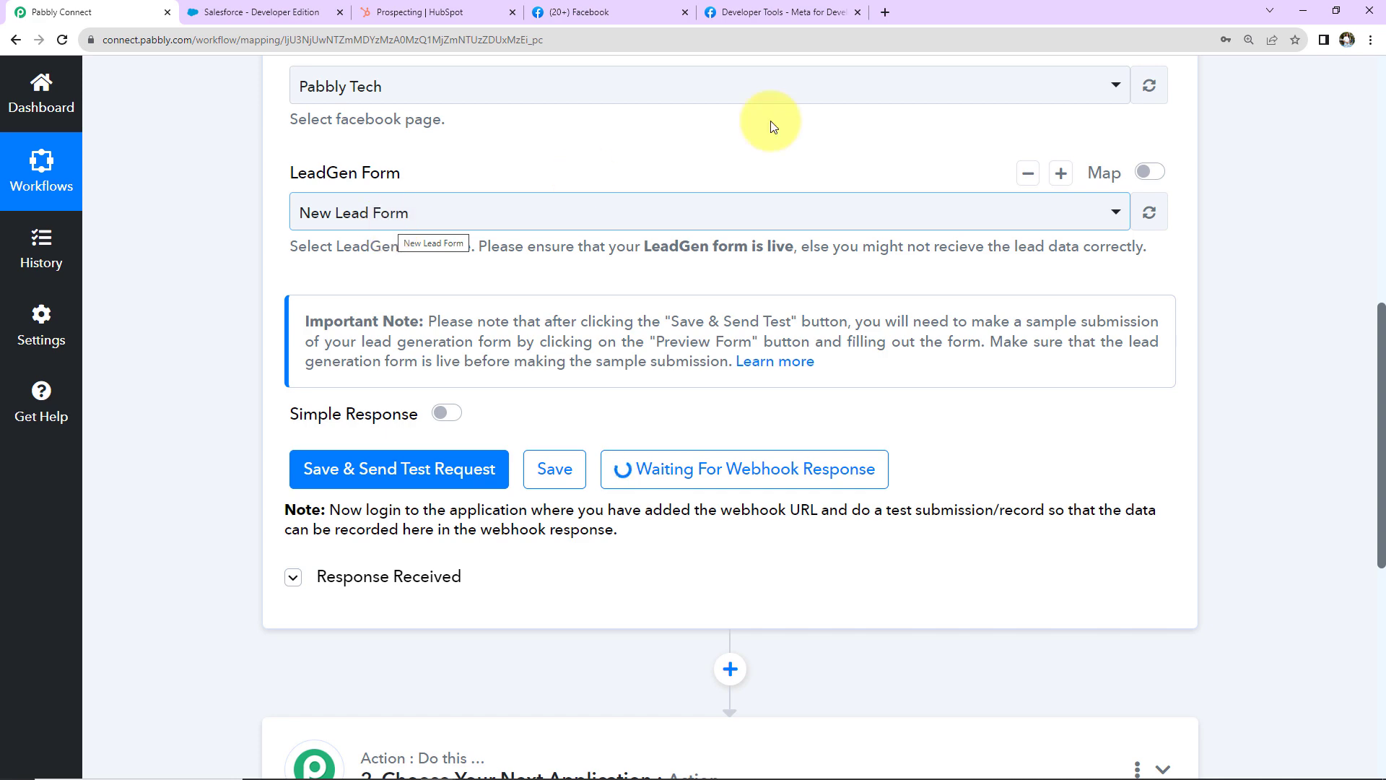
Step: Open the Lead Ads Testing Tool from Meta for Developers' tools list
left_click(787, 15)
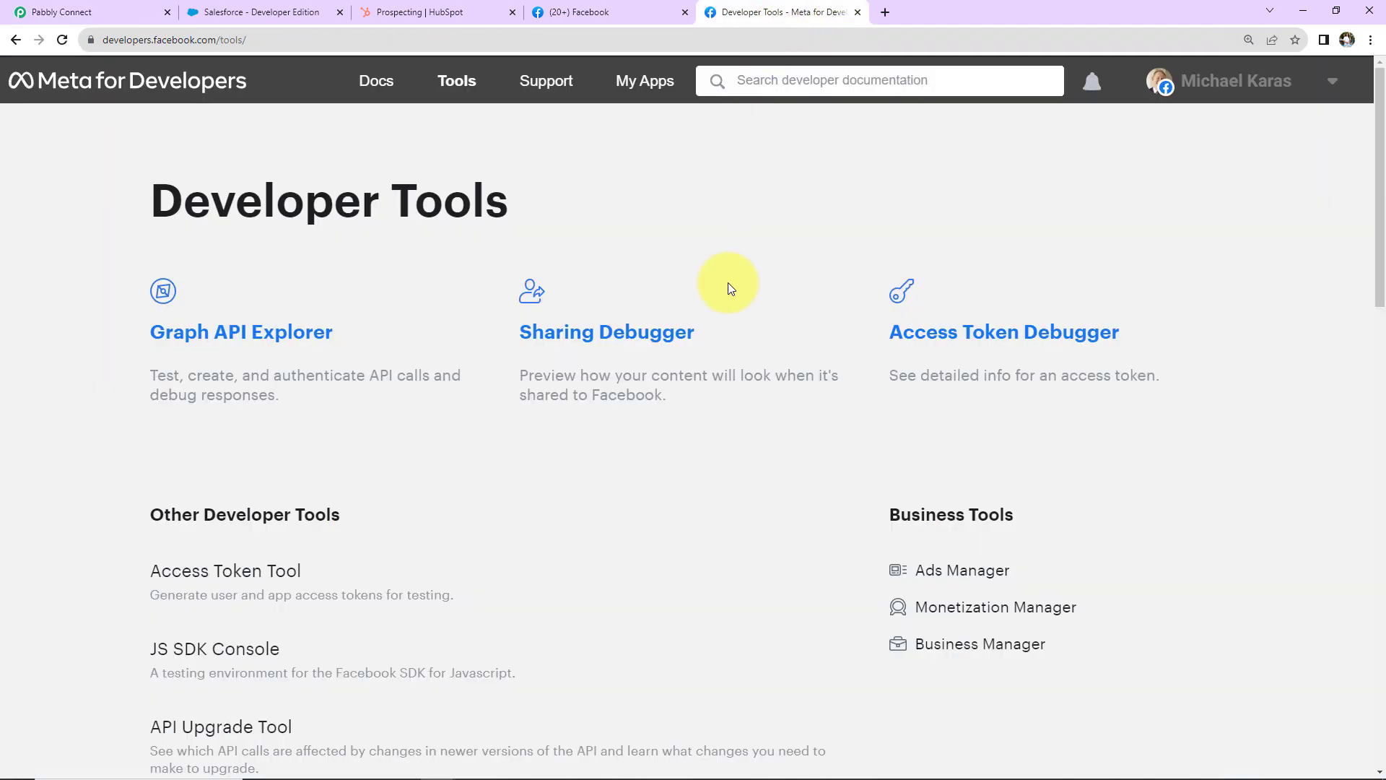
left_click(454, 82)
scroll(357, 455, "down", 8)
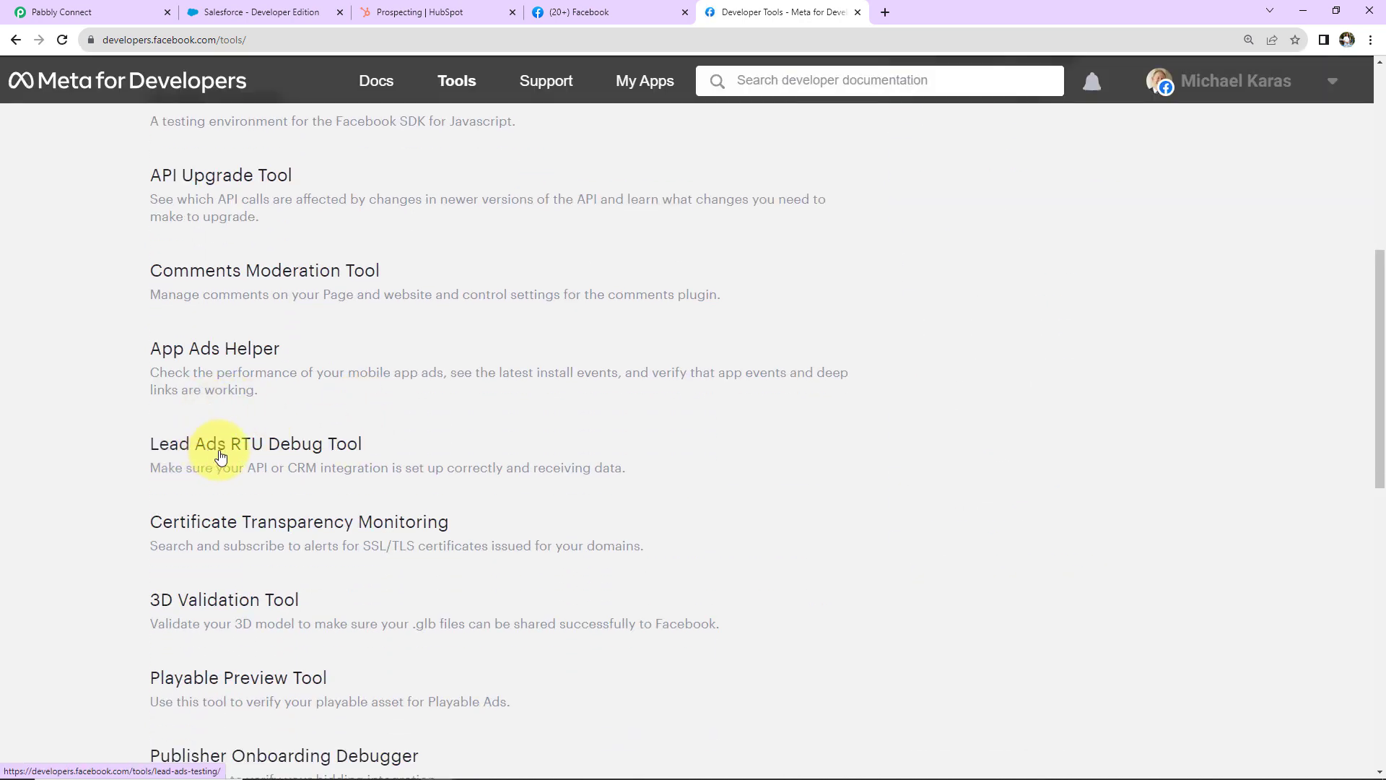
left_click(308, 449)
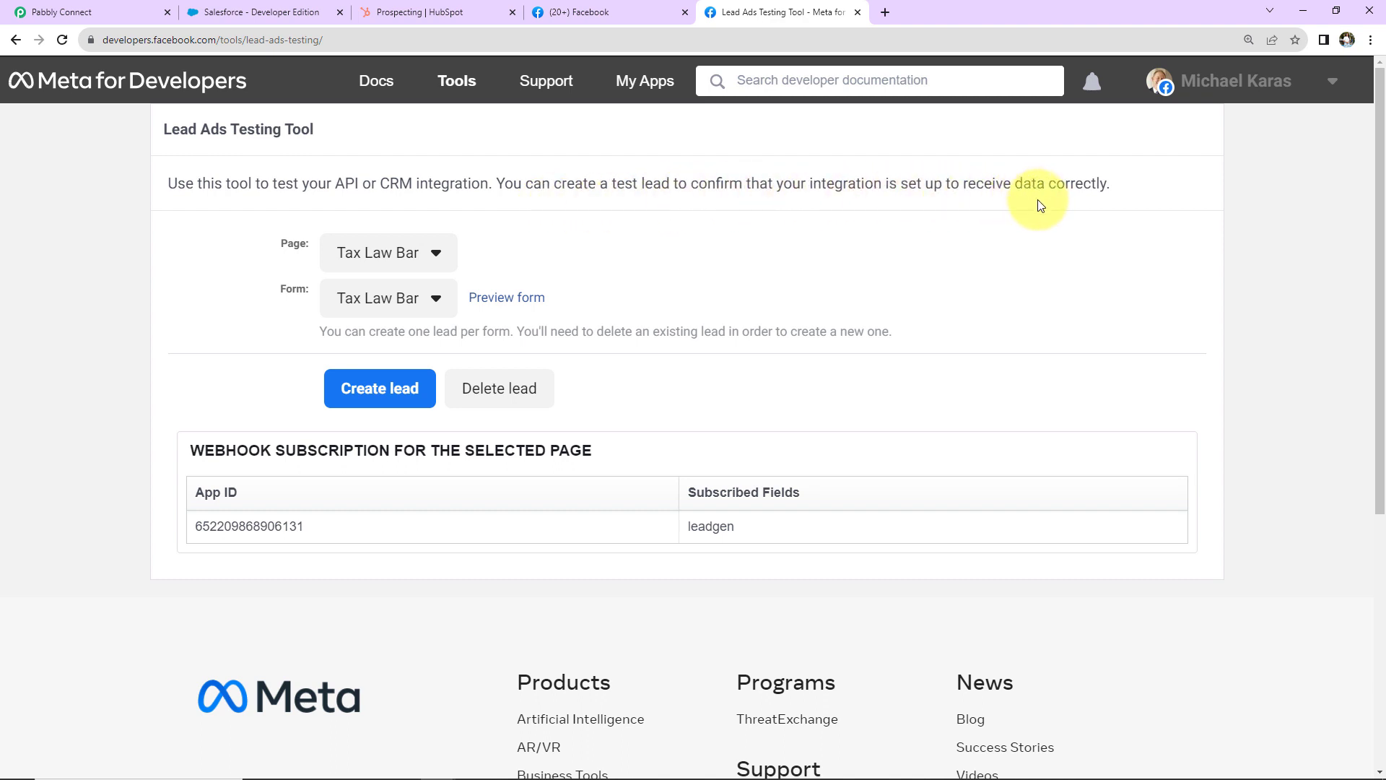
Step: Select the Pabbly Tech page, create a test lead and preview the New Lead Form
left_click(436, 252)
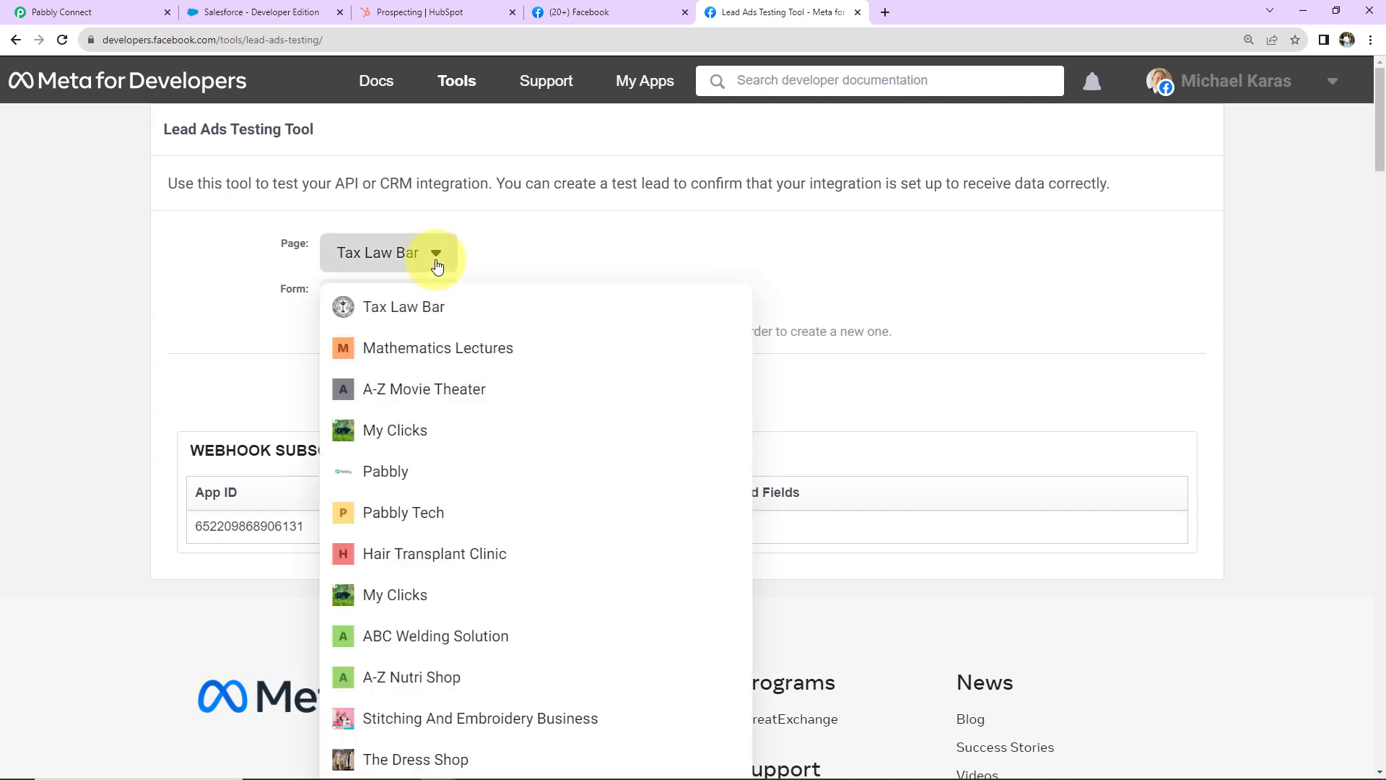
left_click(411, 510)
left_click(386, 401)
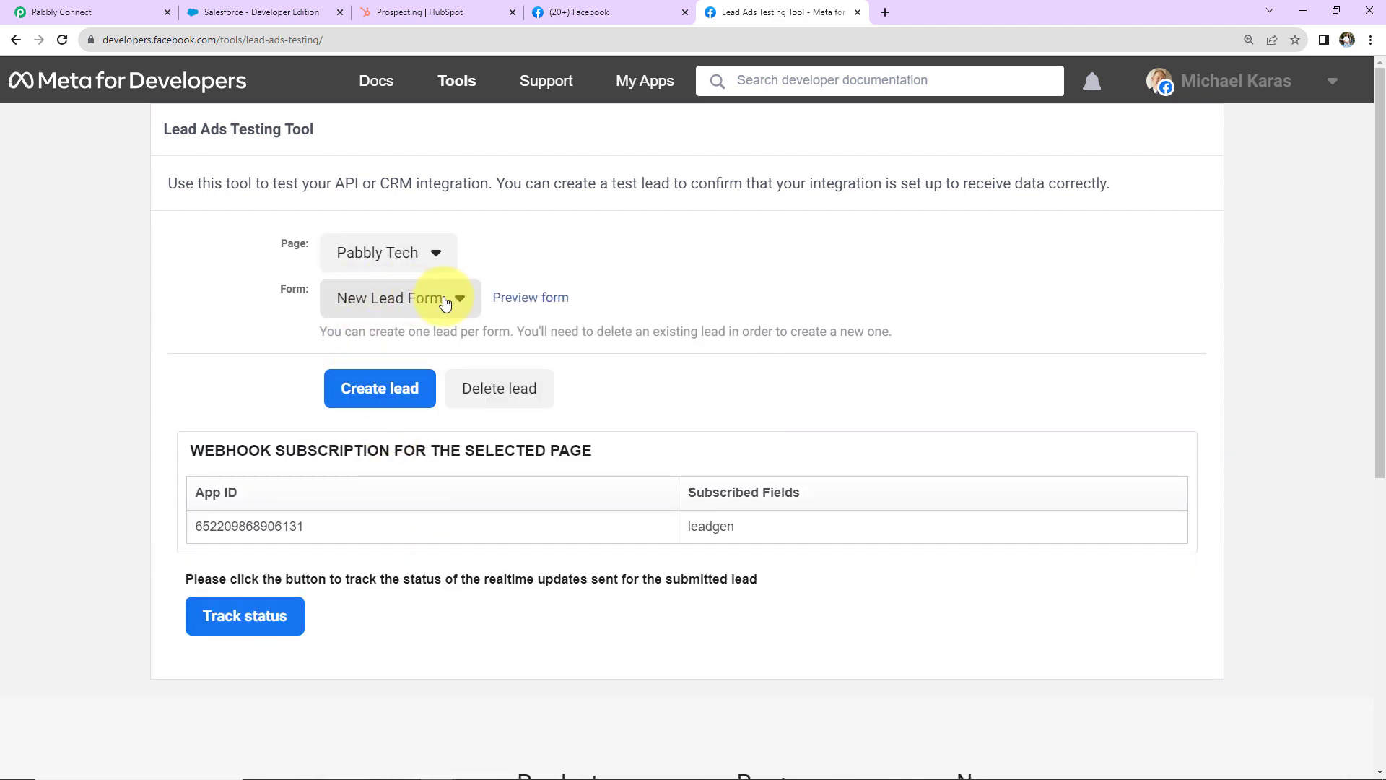
left_click(534, 296)
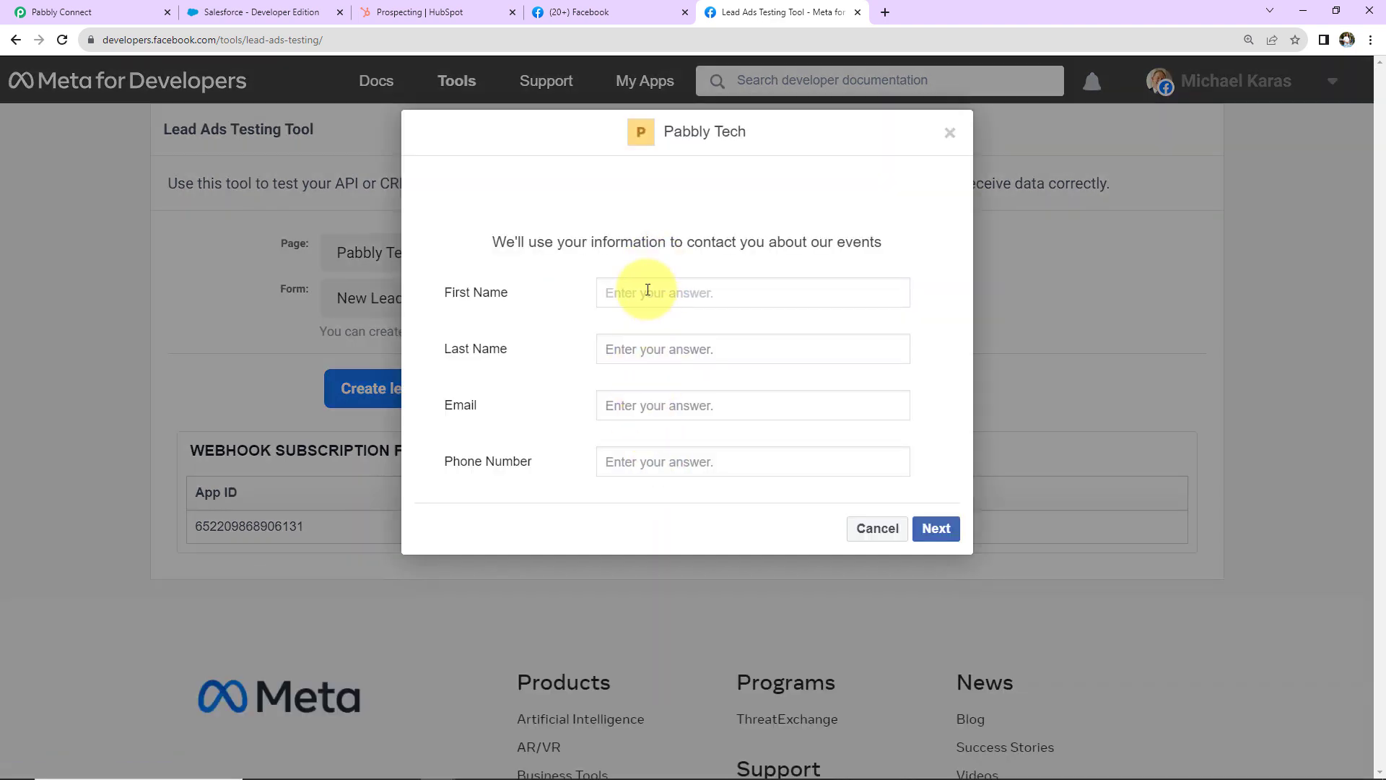
Step: Fill the test form with a sample first name, last name, e-mail address and phone number
left_click(648, 292)
type("Smart")
key("Tab")
type("User")
key("Tab")
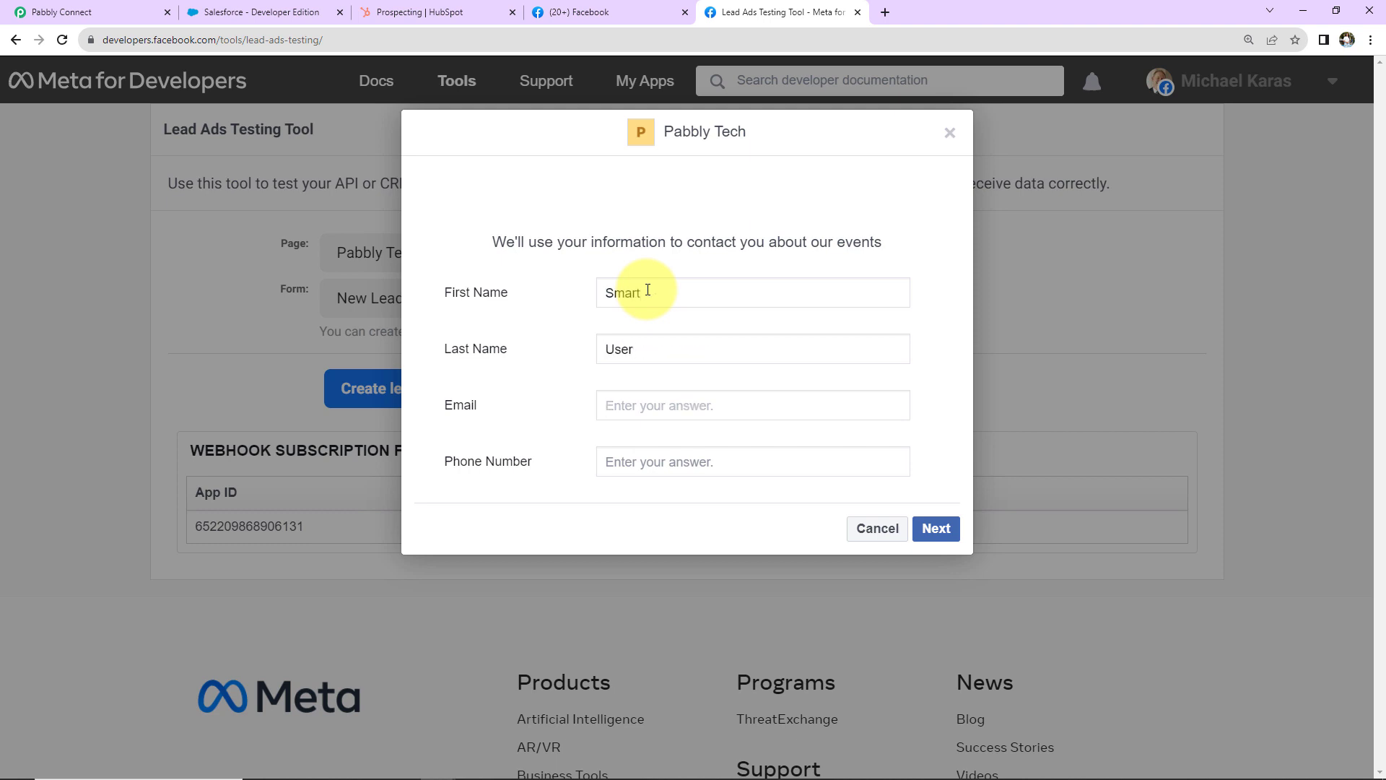
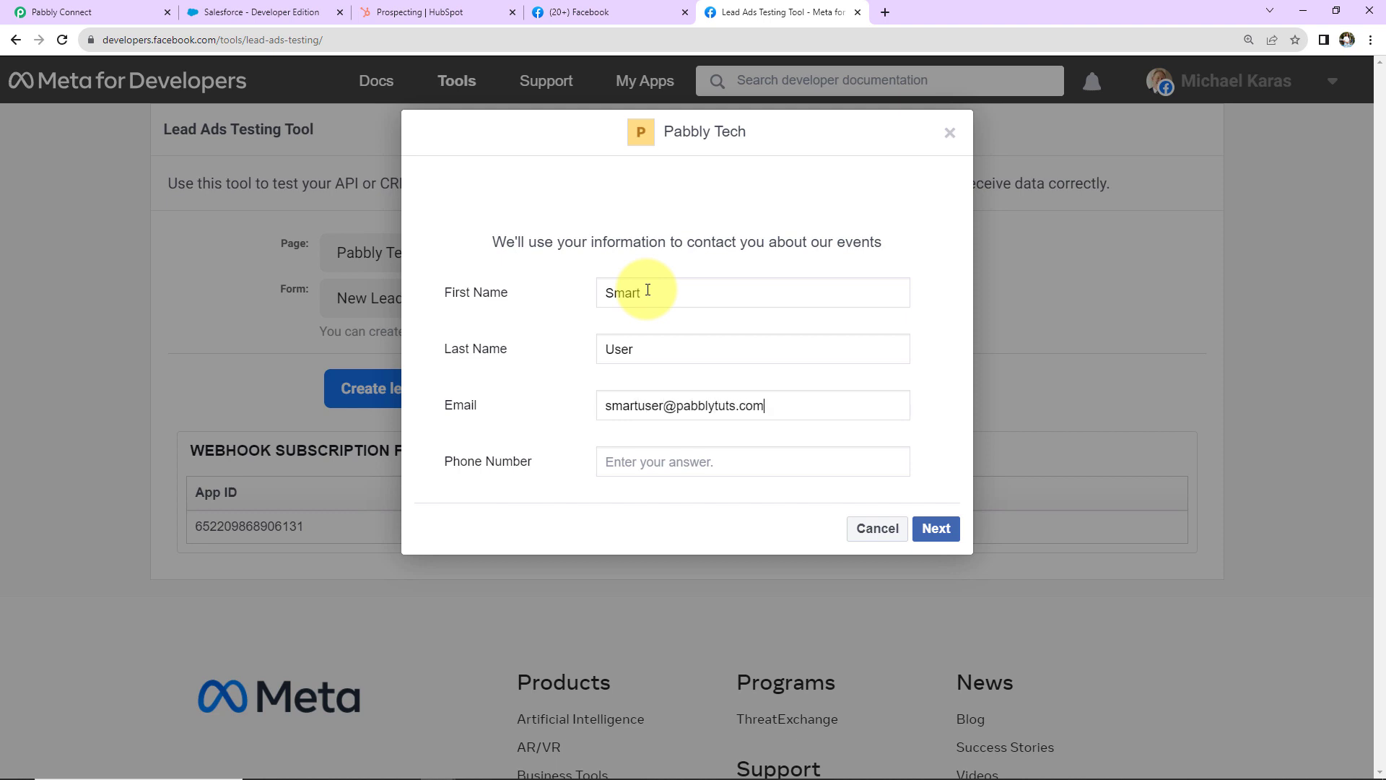
left_click(692, 465)
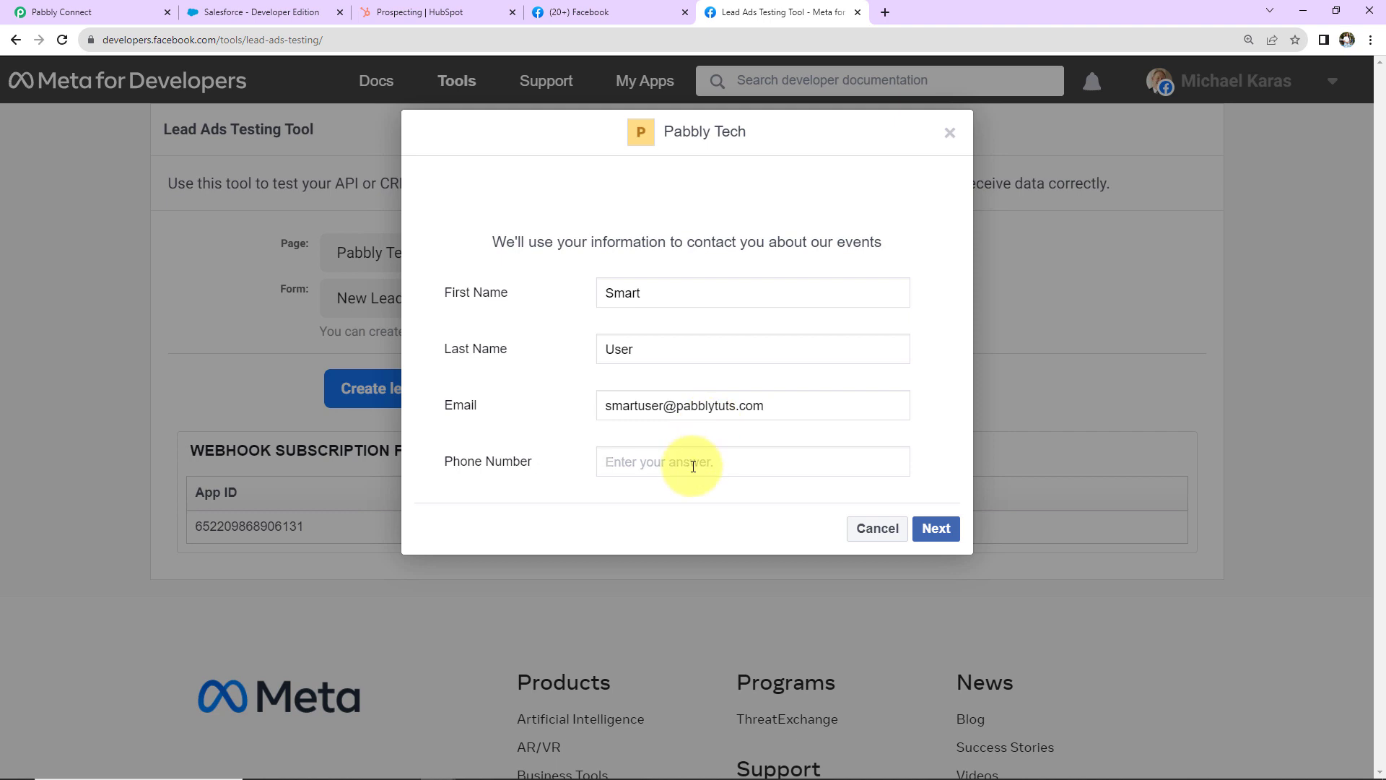
key("ctrl+v")
Step: Submit the test lead and return to the Pabbly Connect workflow
left_click(938, 531)
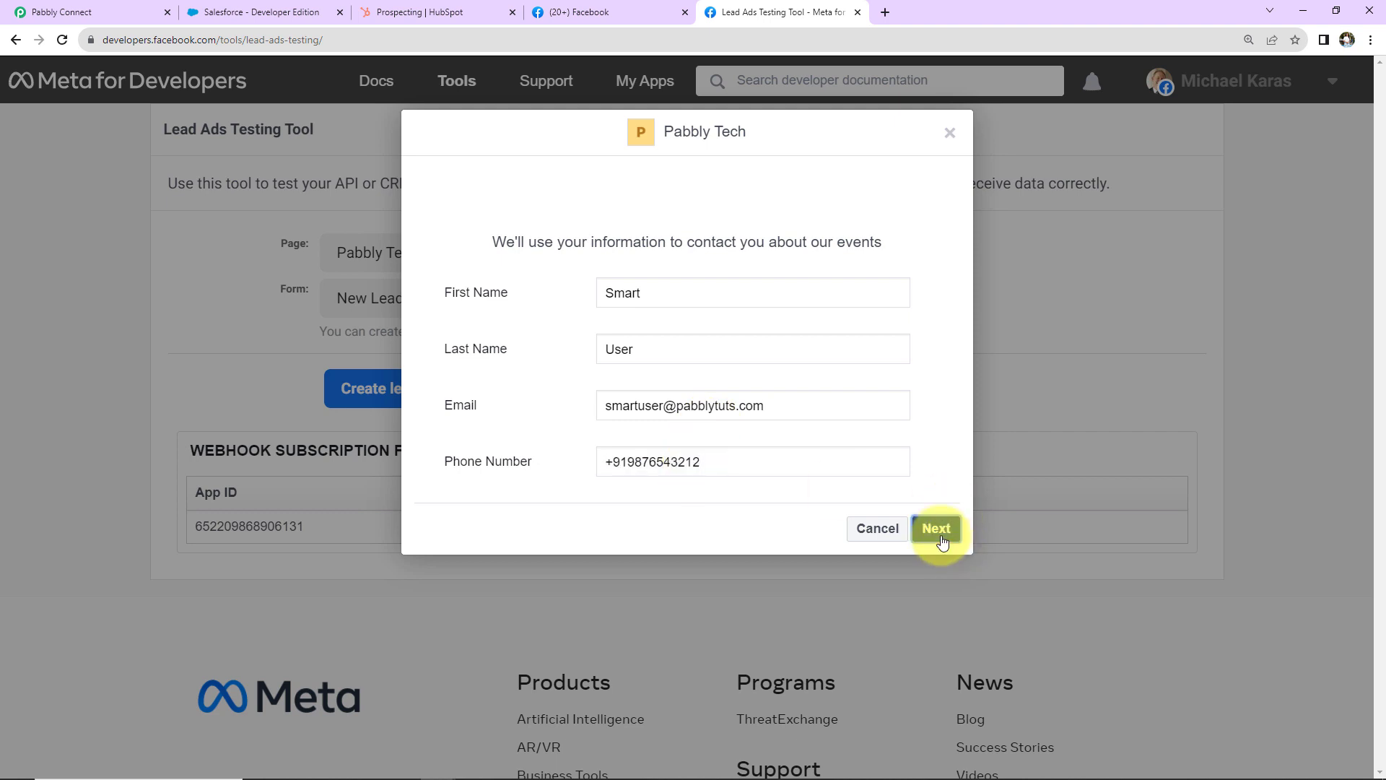
left_click(910, 406)
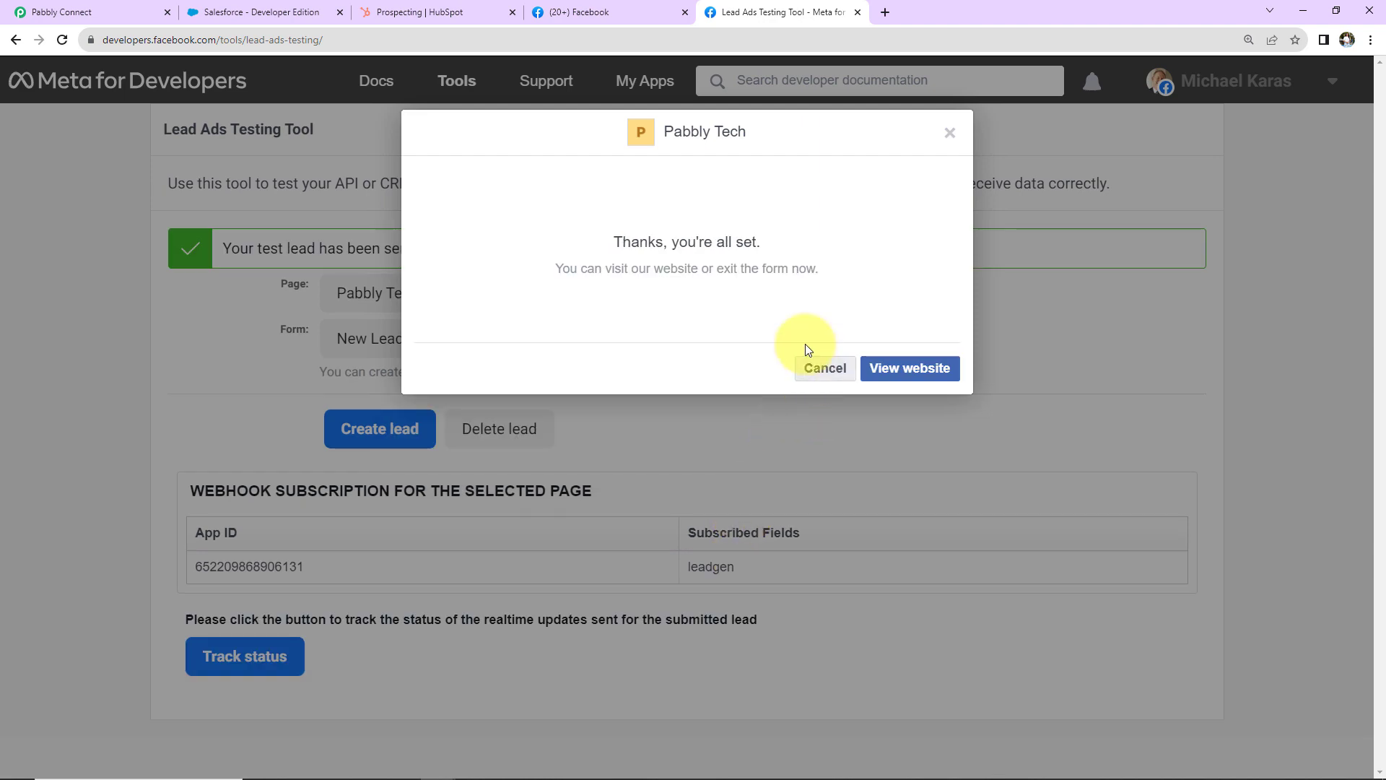
left_click(93, 7)
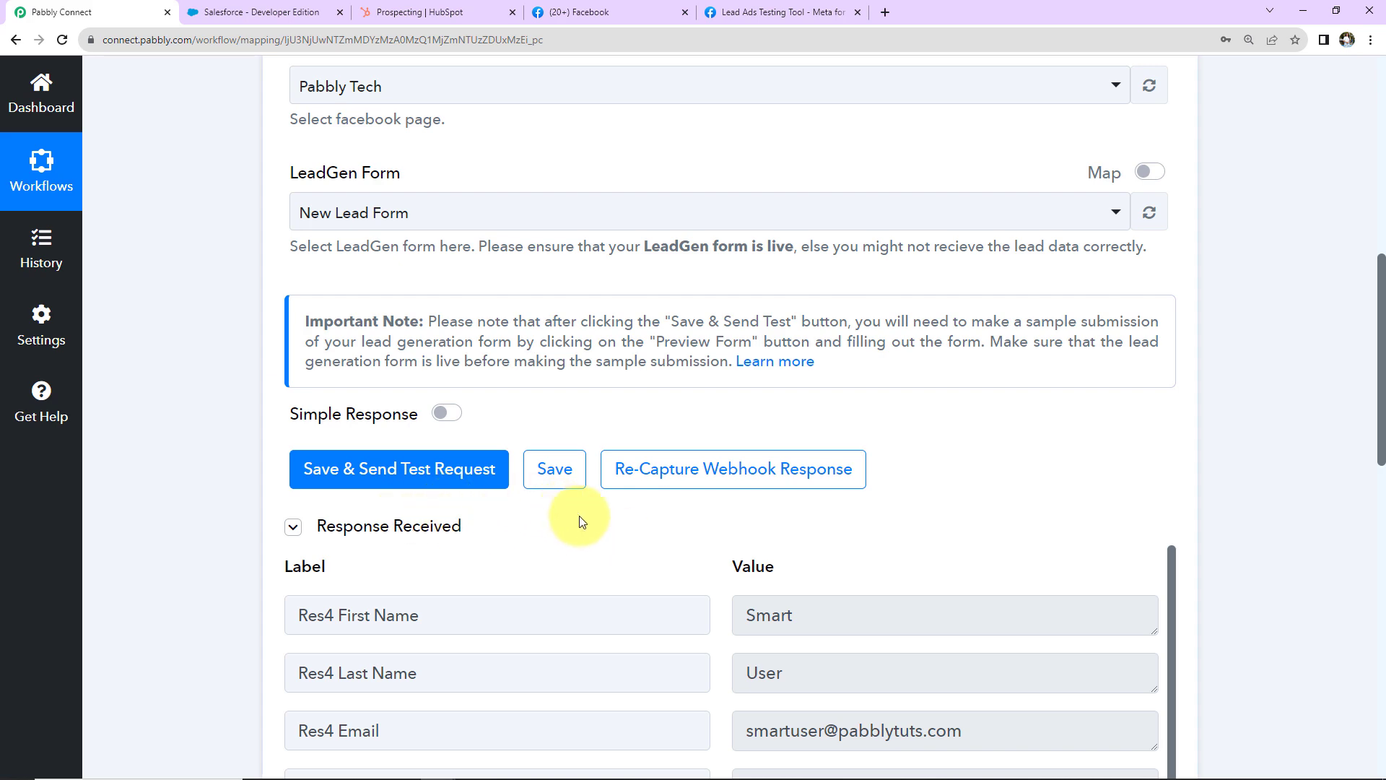
Step: Review the received lead fields from Res4 First Name through Res1 Entry Time
scroll(579, 517, "down", 5)
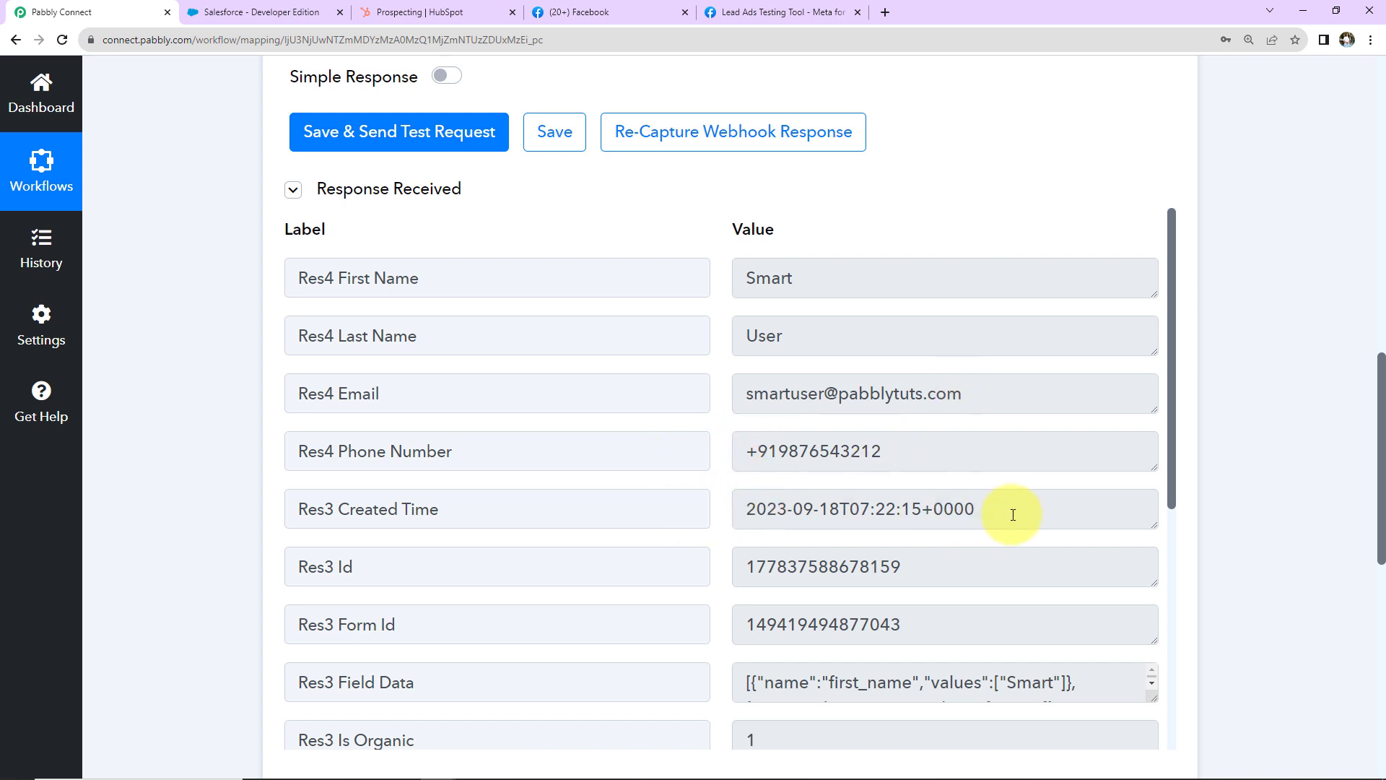
scroll(1012, 515, "down", 6)
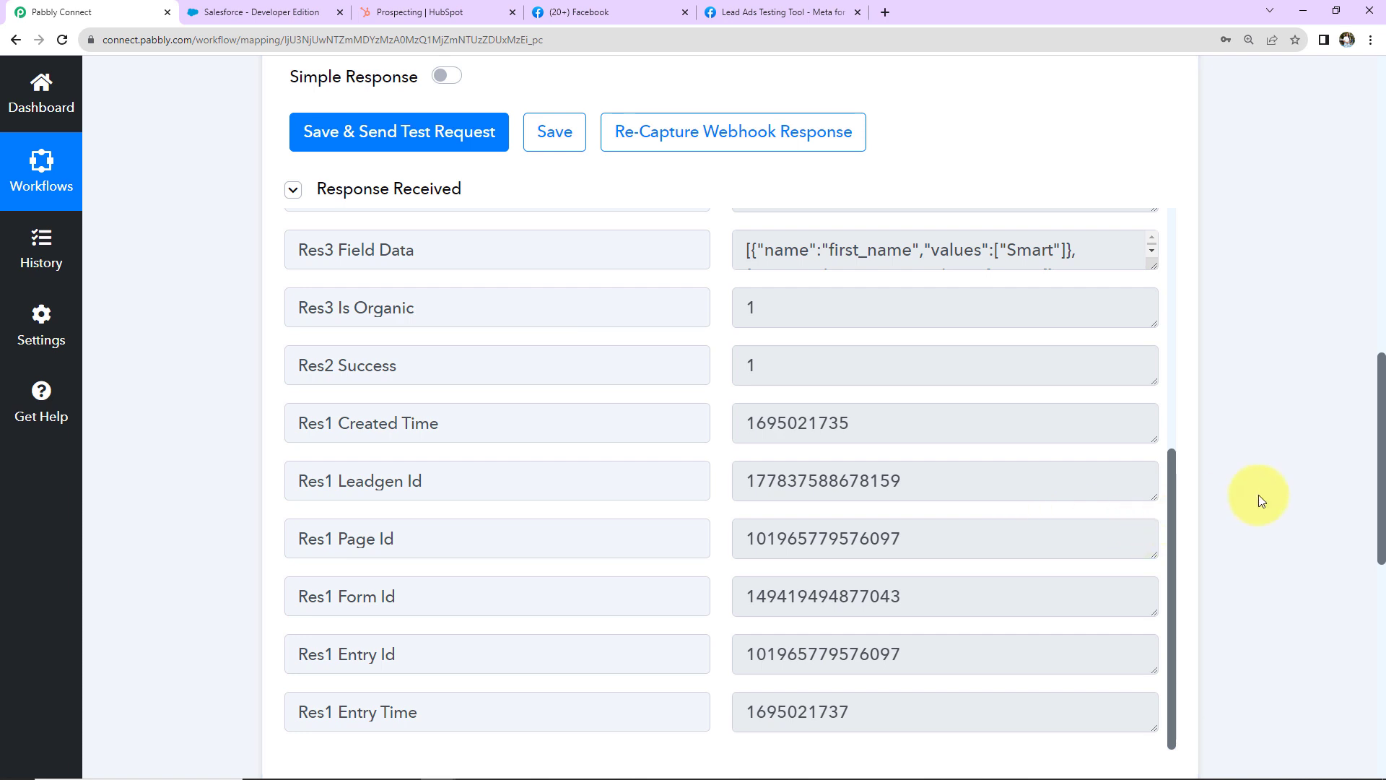
scroll(1261, 500, "down", 5)
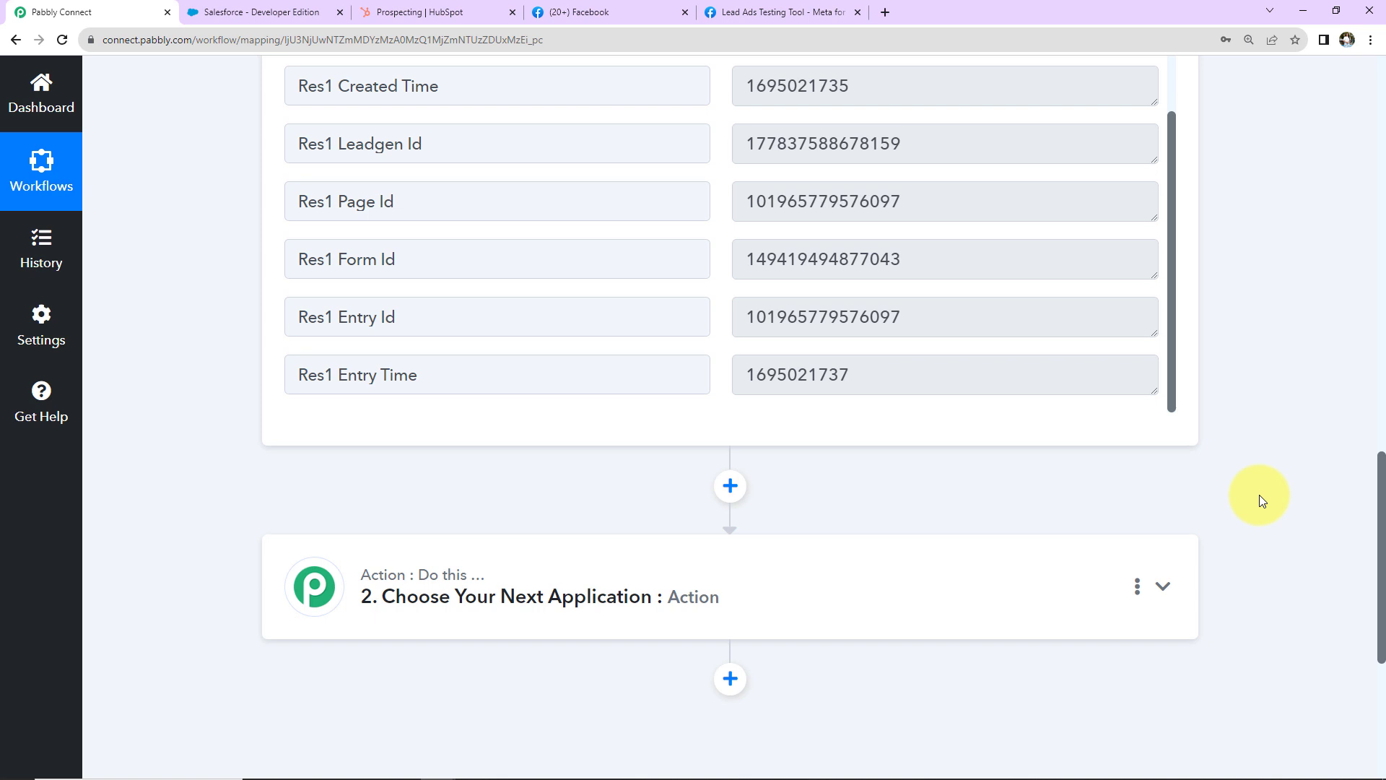
scroll(1259, 498, "down", 2)
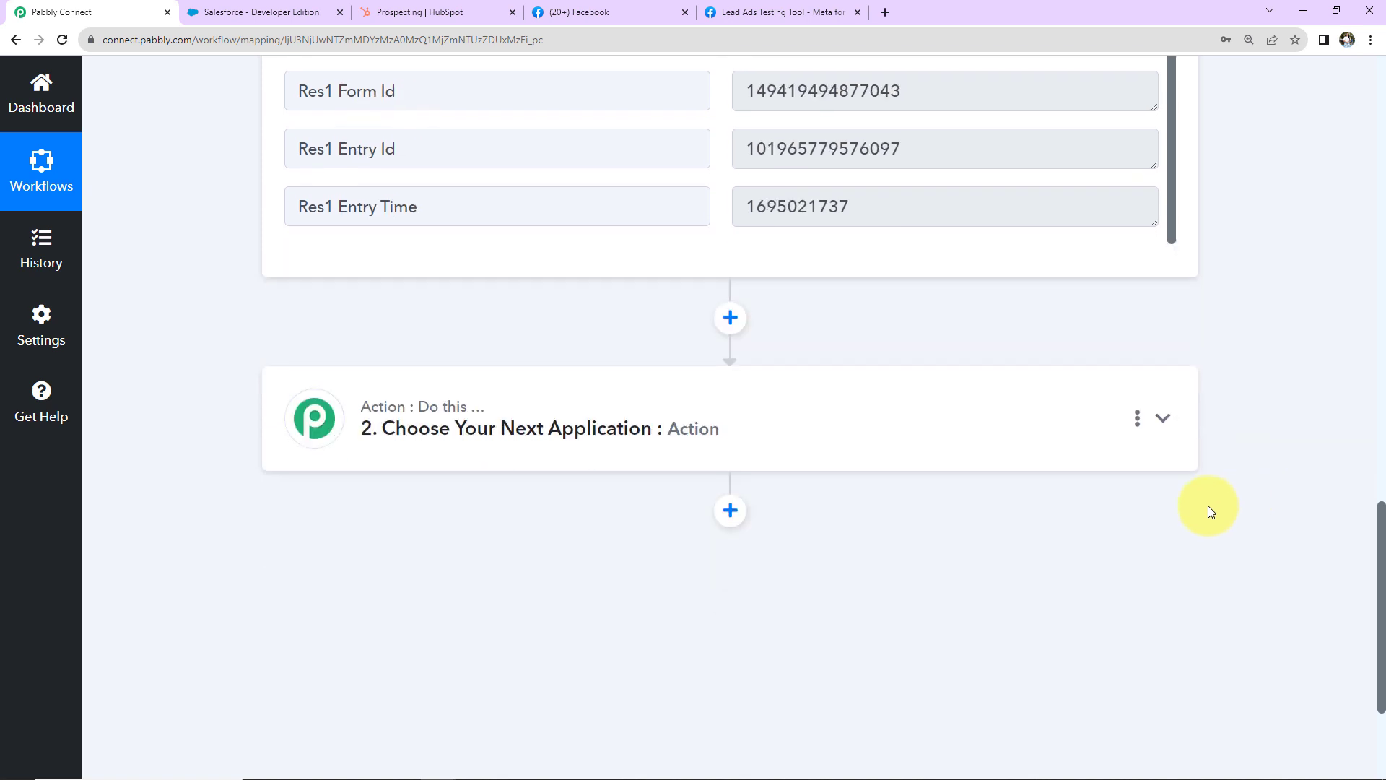
Step: Set the action step to Salesforce with the Create Lead event
left_click(656, 448)
left_click(469, 546)
type("sa")
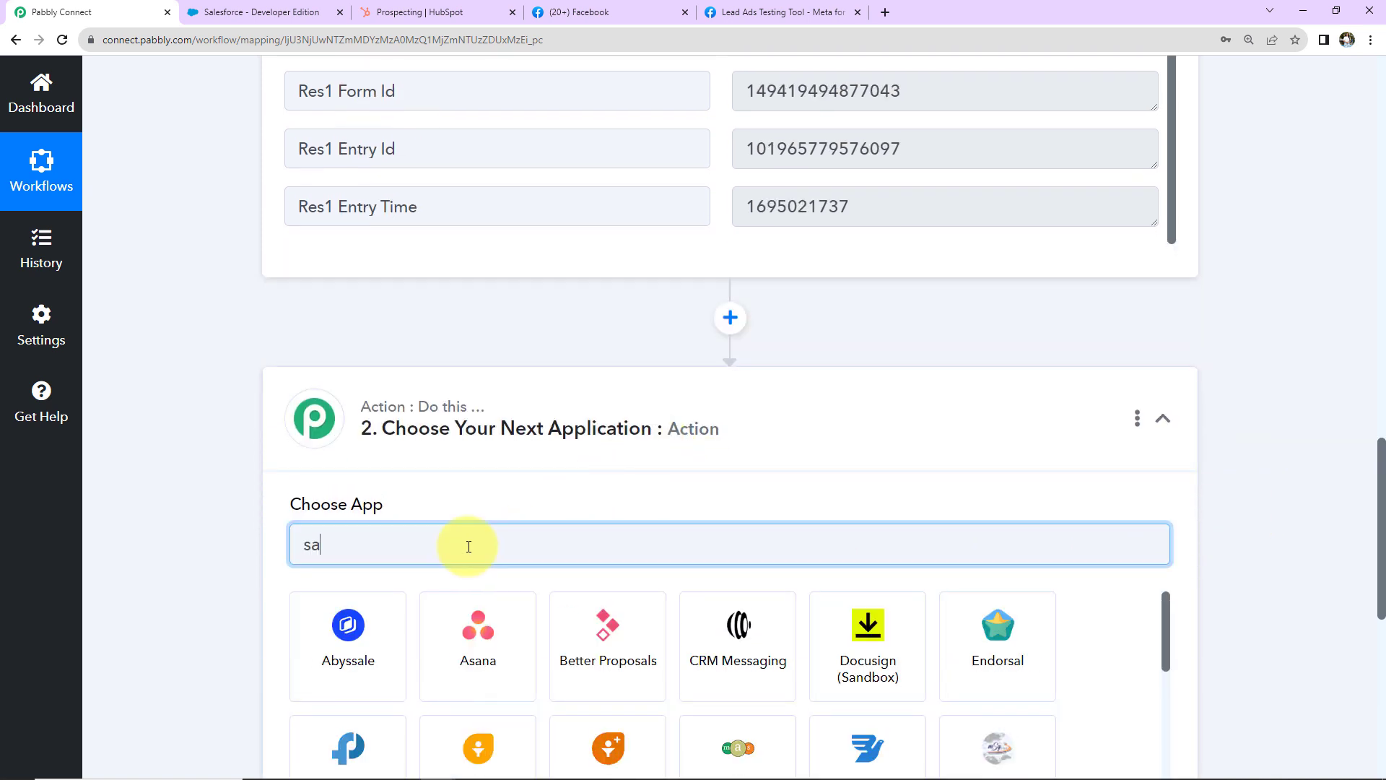
type("lesf")
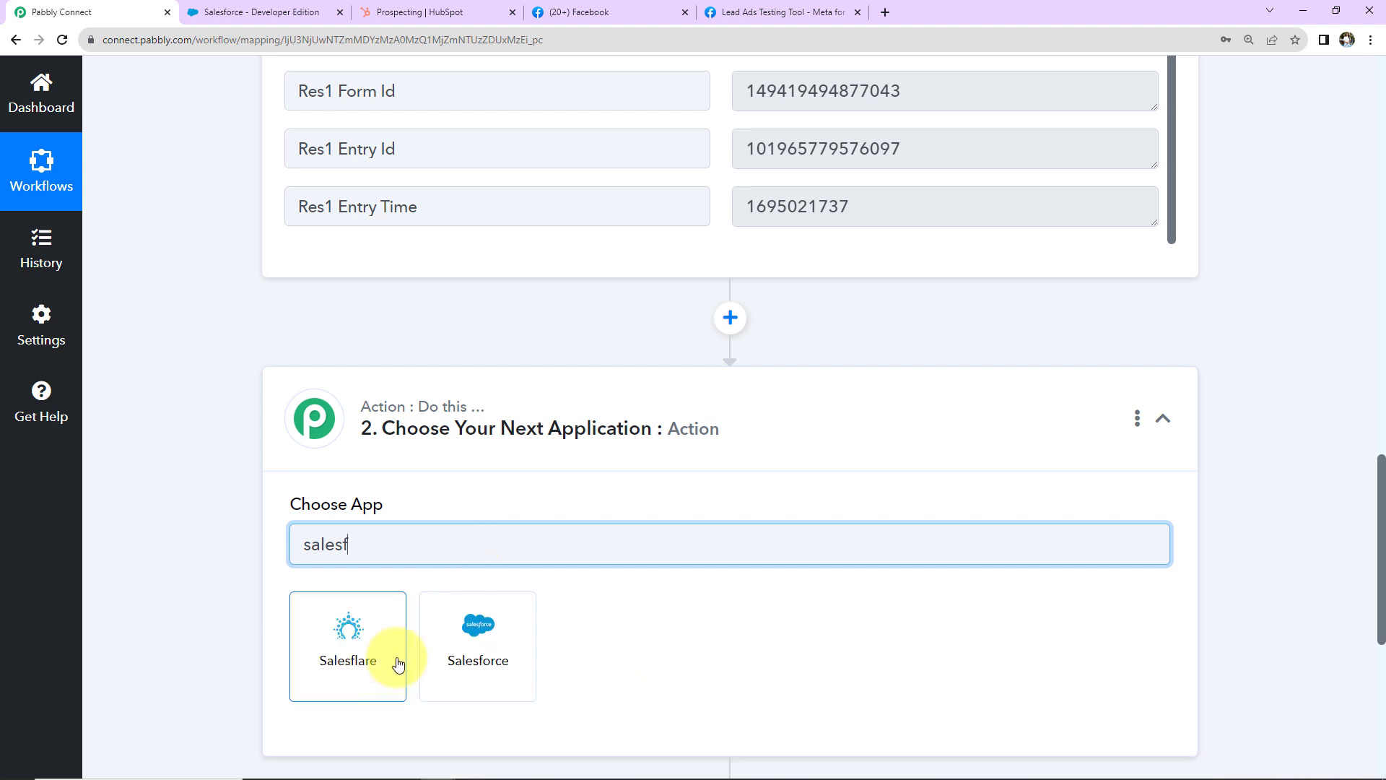
left_click(467, 641)
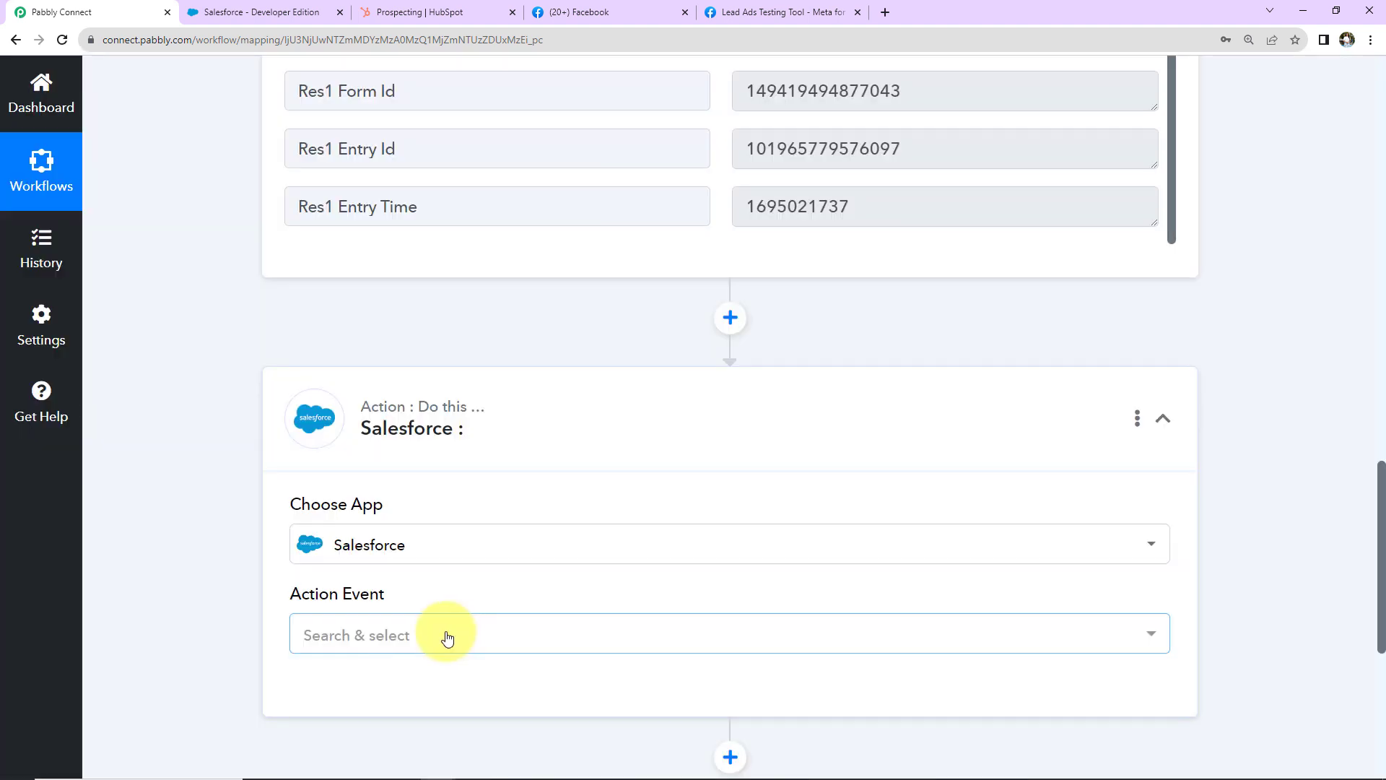
left_click(442, 639)
scroll(382, 365, "down", 3)
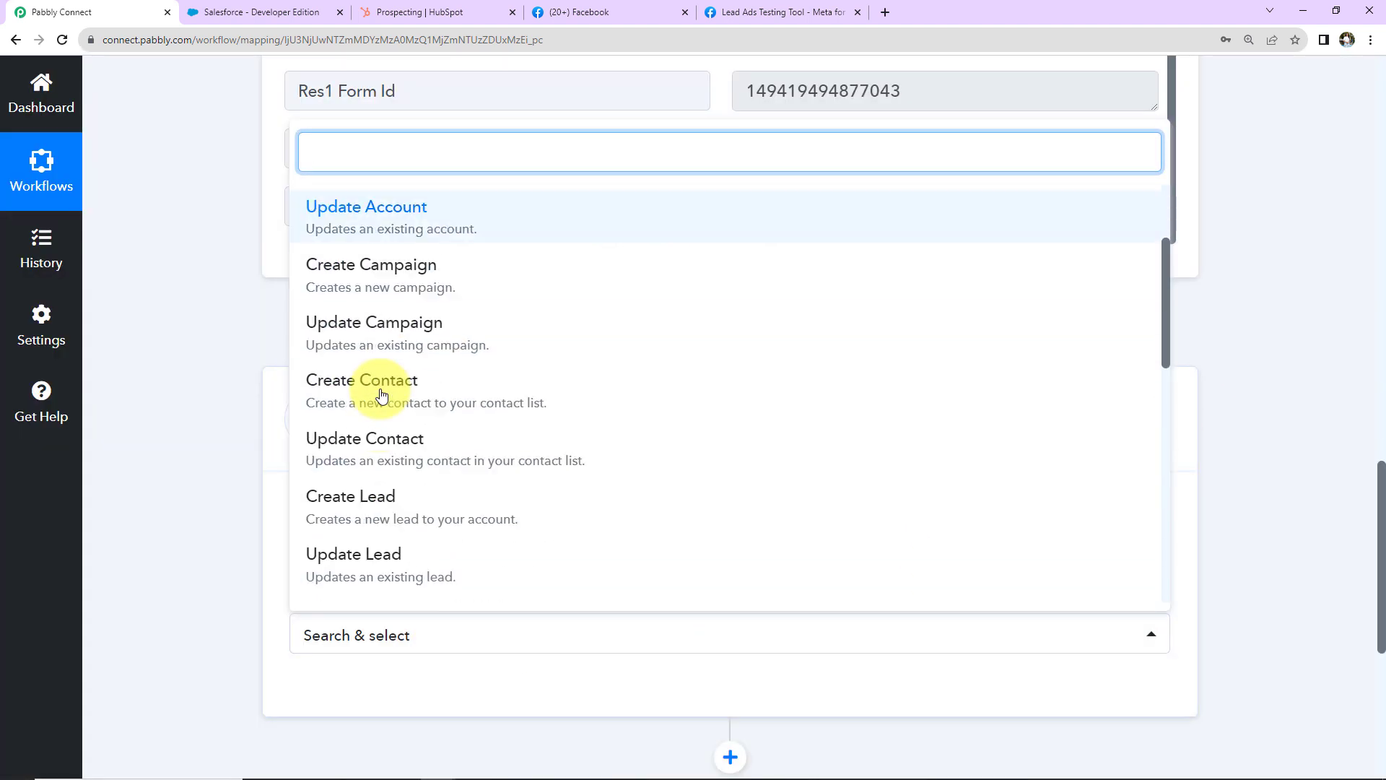
left_click(358, 497)
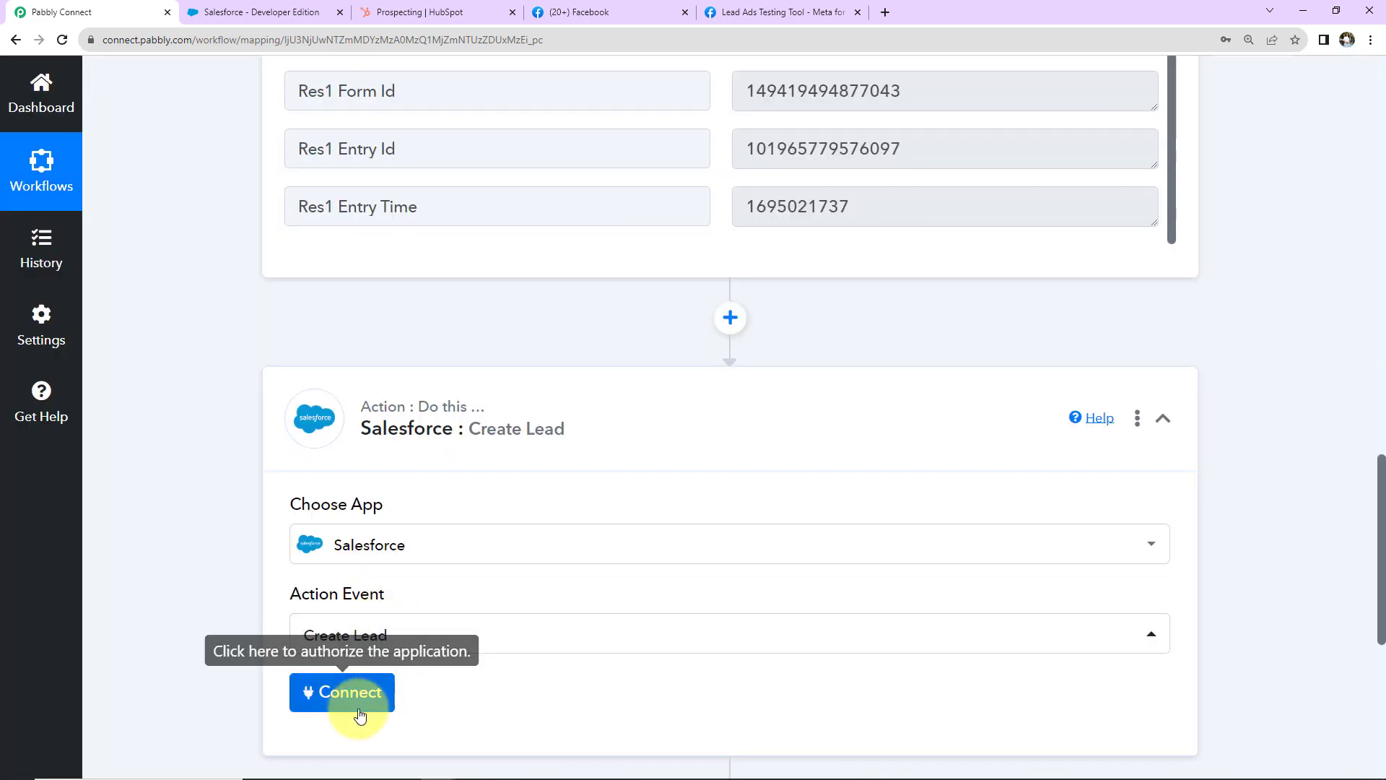
Step: Add a new Salesforce connection and allow Pabbly Connect access to the account
left_click(351, 691)
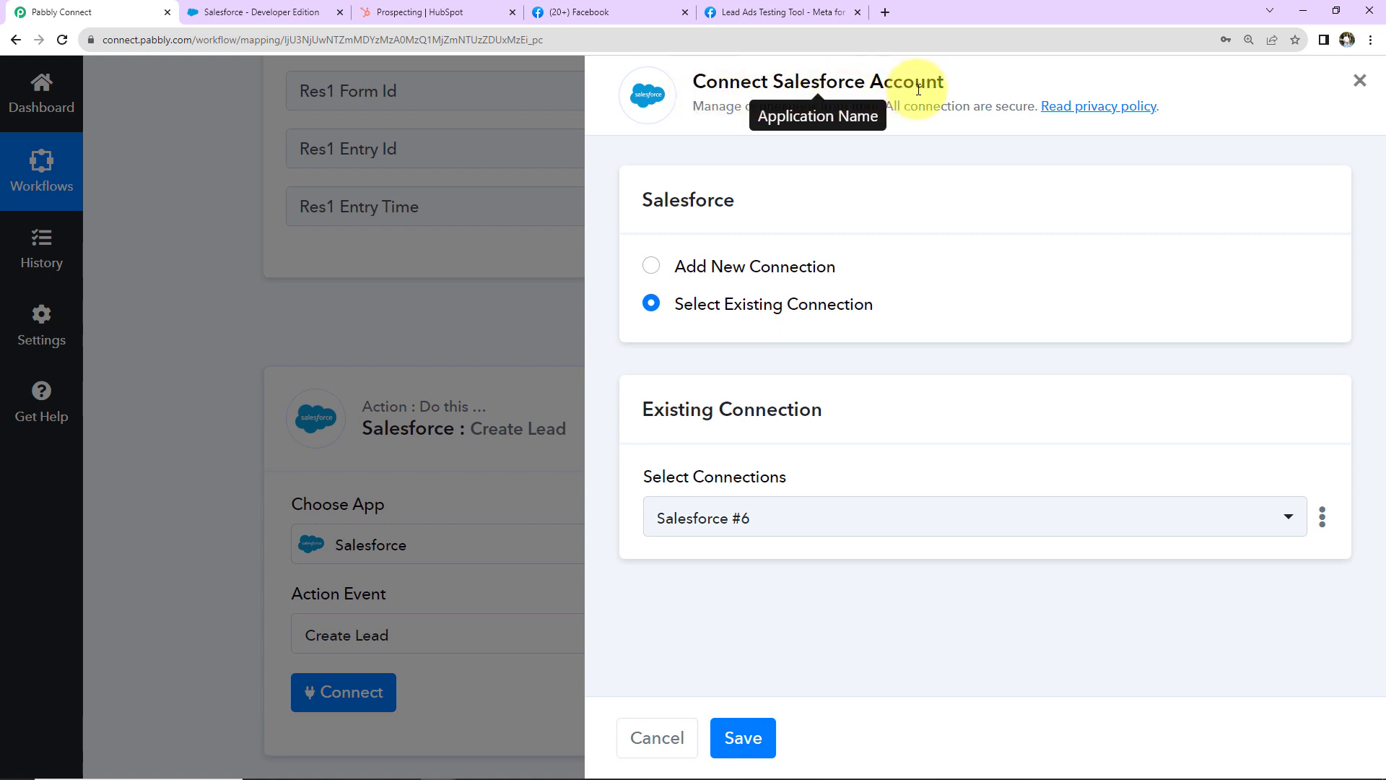
left_click(663, 273)
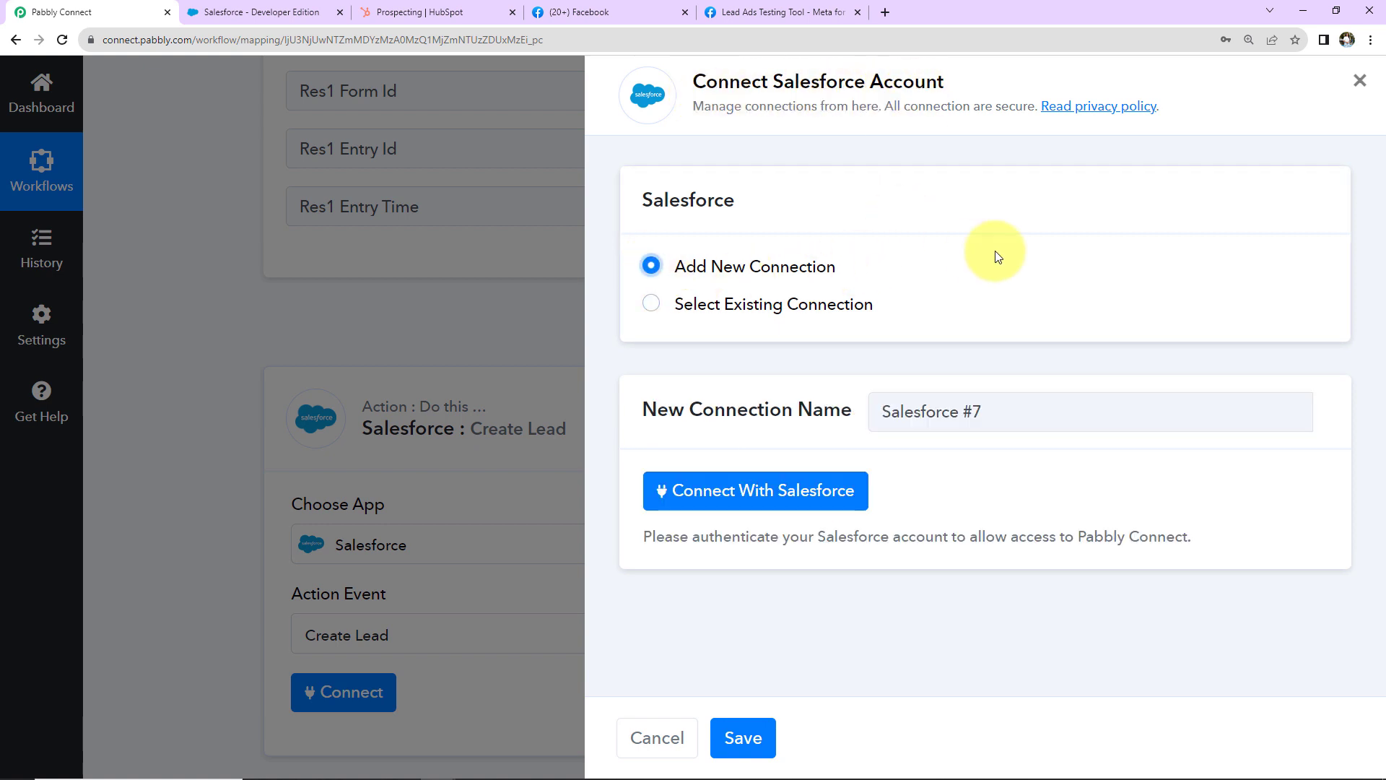
left_click(728, 503)
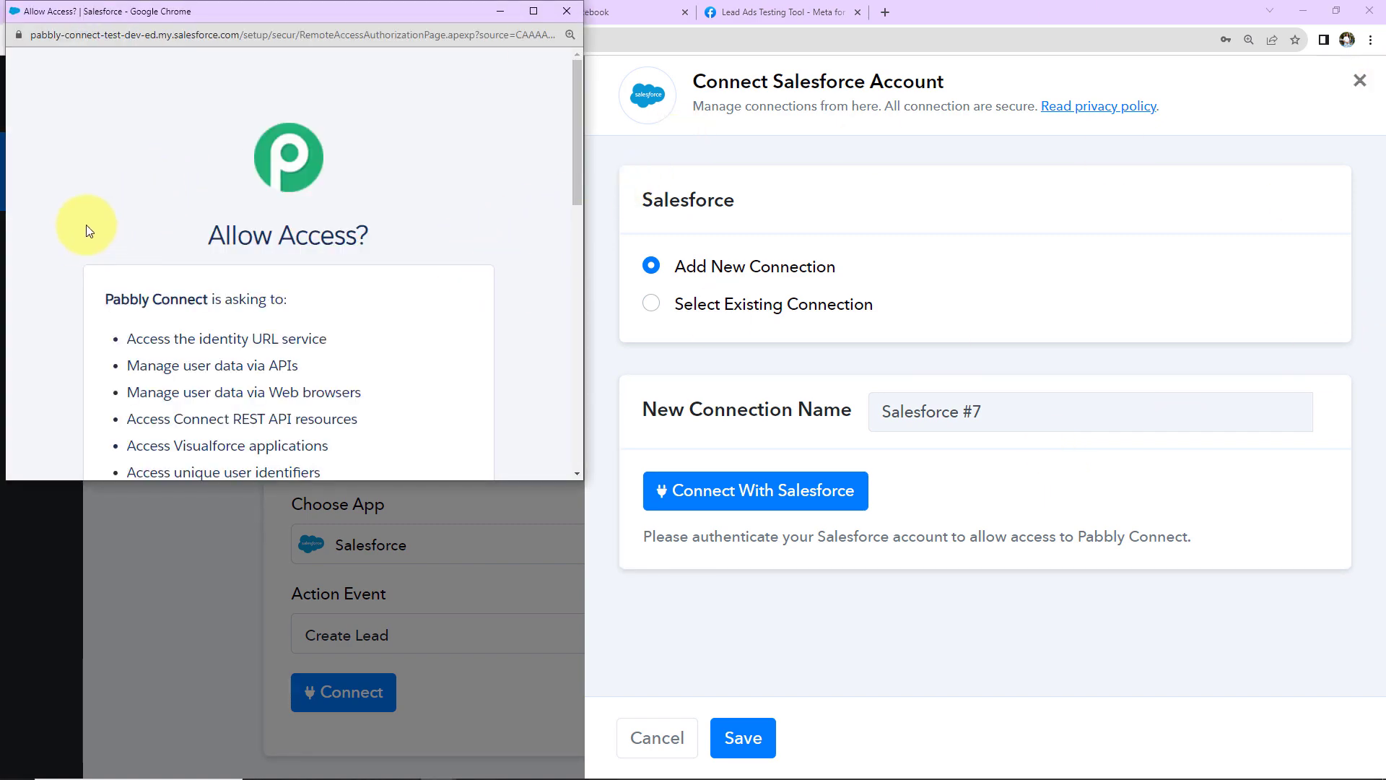
scroll(86, 224, "down", 10)
left_click(340, 444)
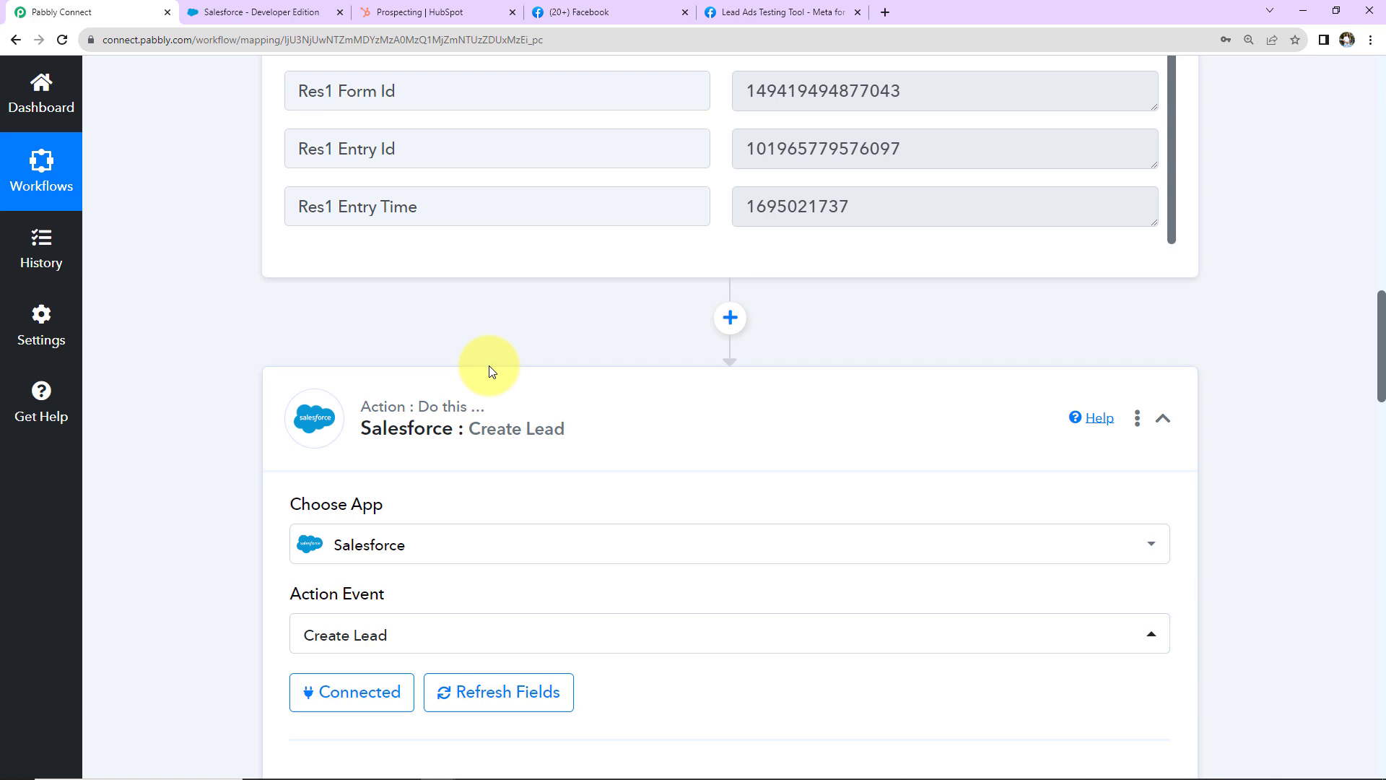
Step: Map Facebook's Res4 Last Name and Res4 First Name into Salesforce's Last Name and First Name
scroll(515, 431, "down", 9)
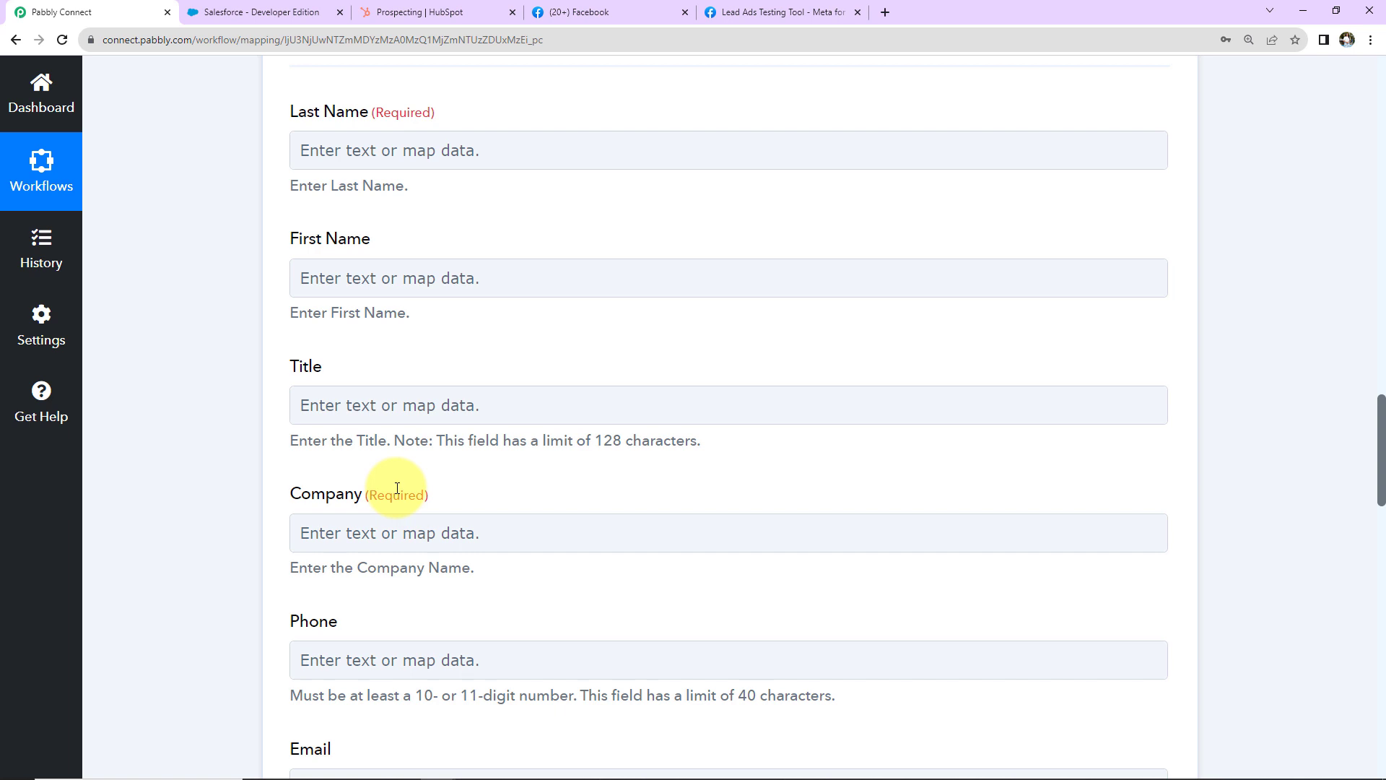
left_click(330, 149)
left_click(387, 324)
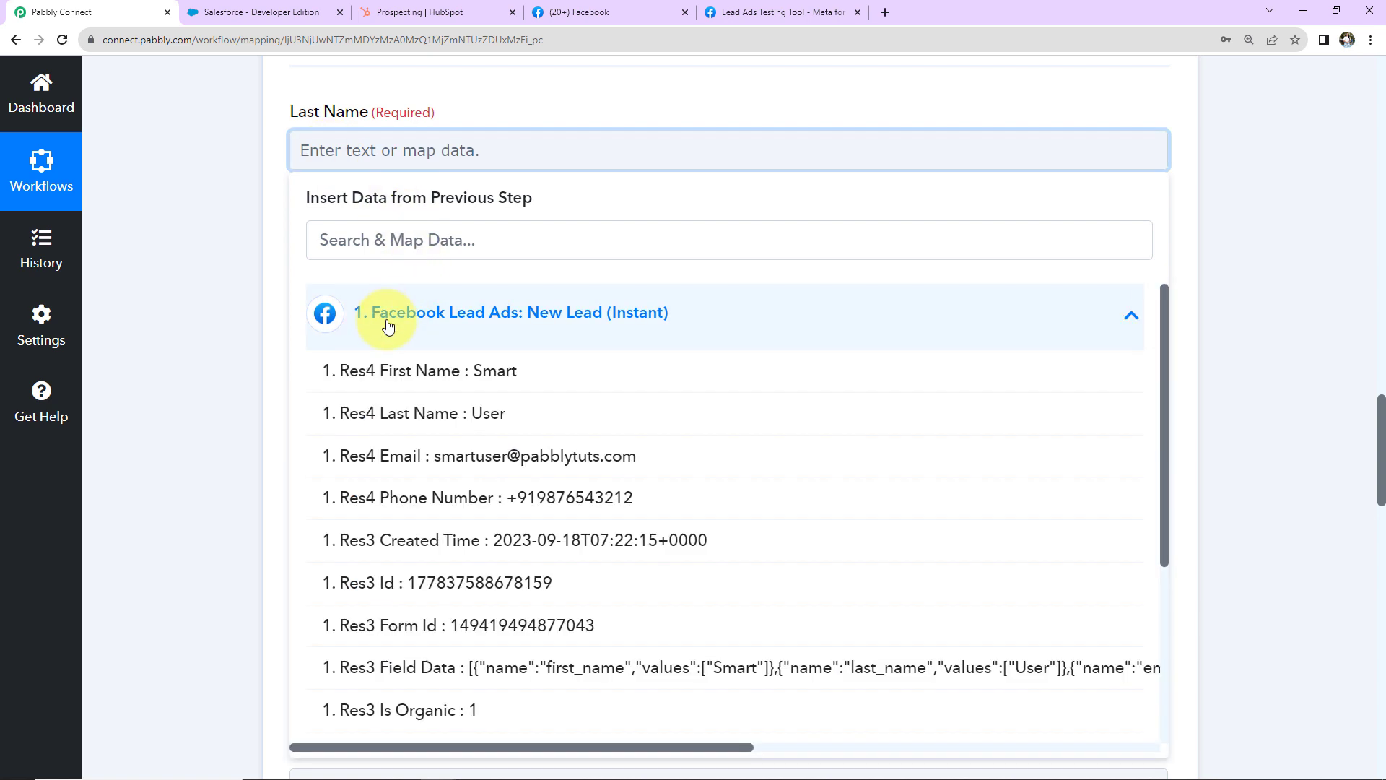
left_click(390, 413)
left_click(252, 307)
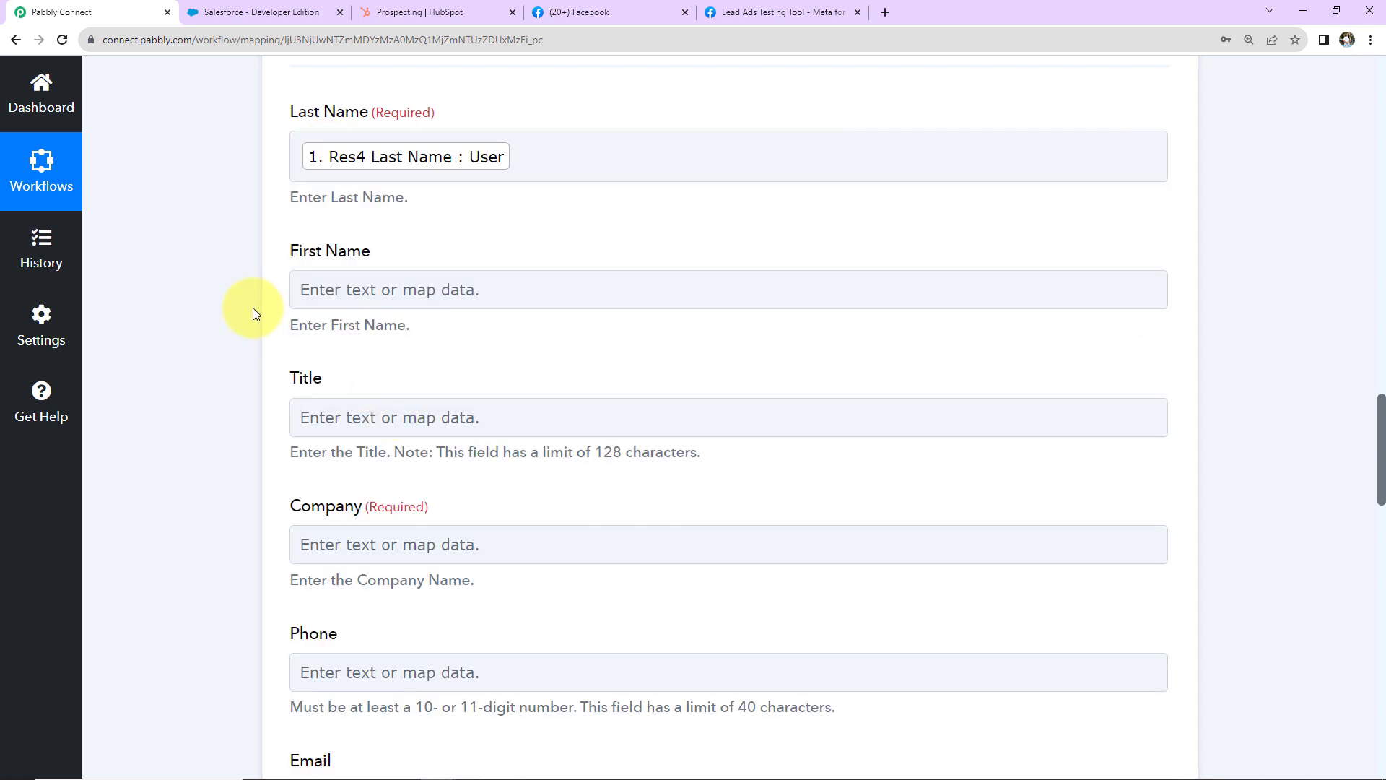
left_click(302, 289)
left_click(362, 451)
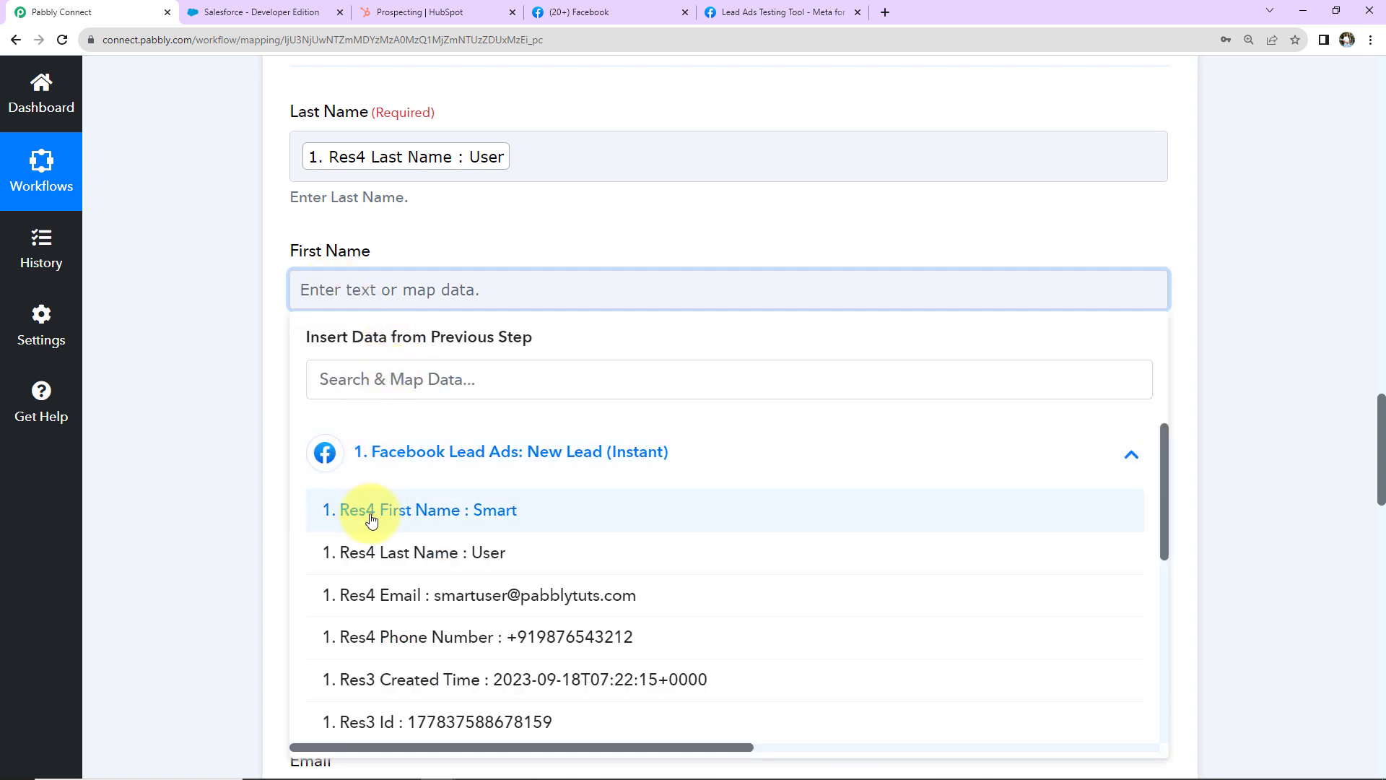
left_click(363, 514)
left_click(241, 389)
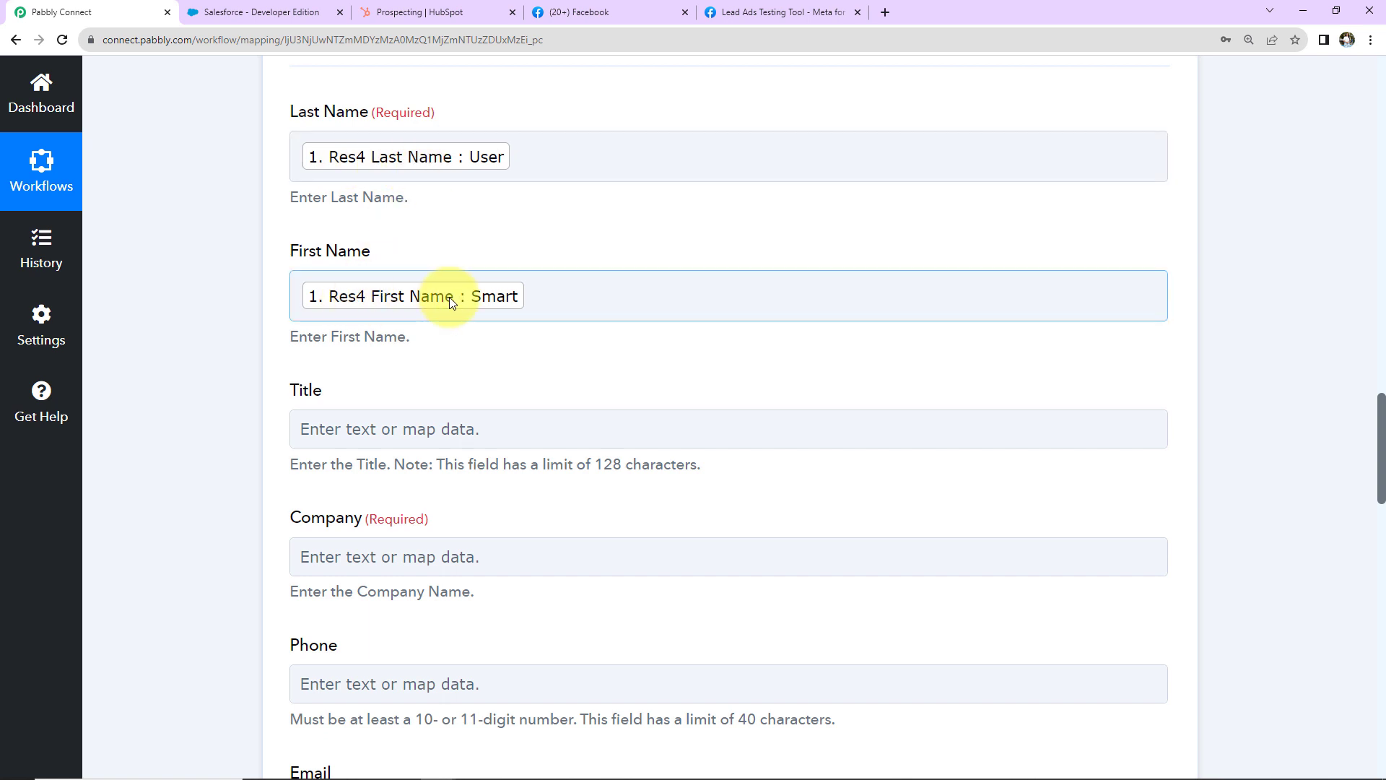
scroll(656, 340, "down", 2)
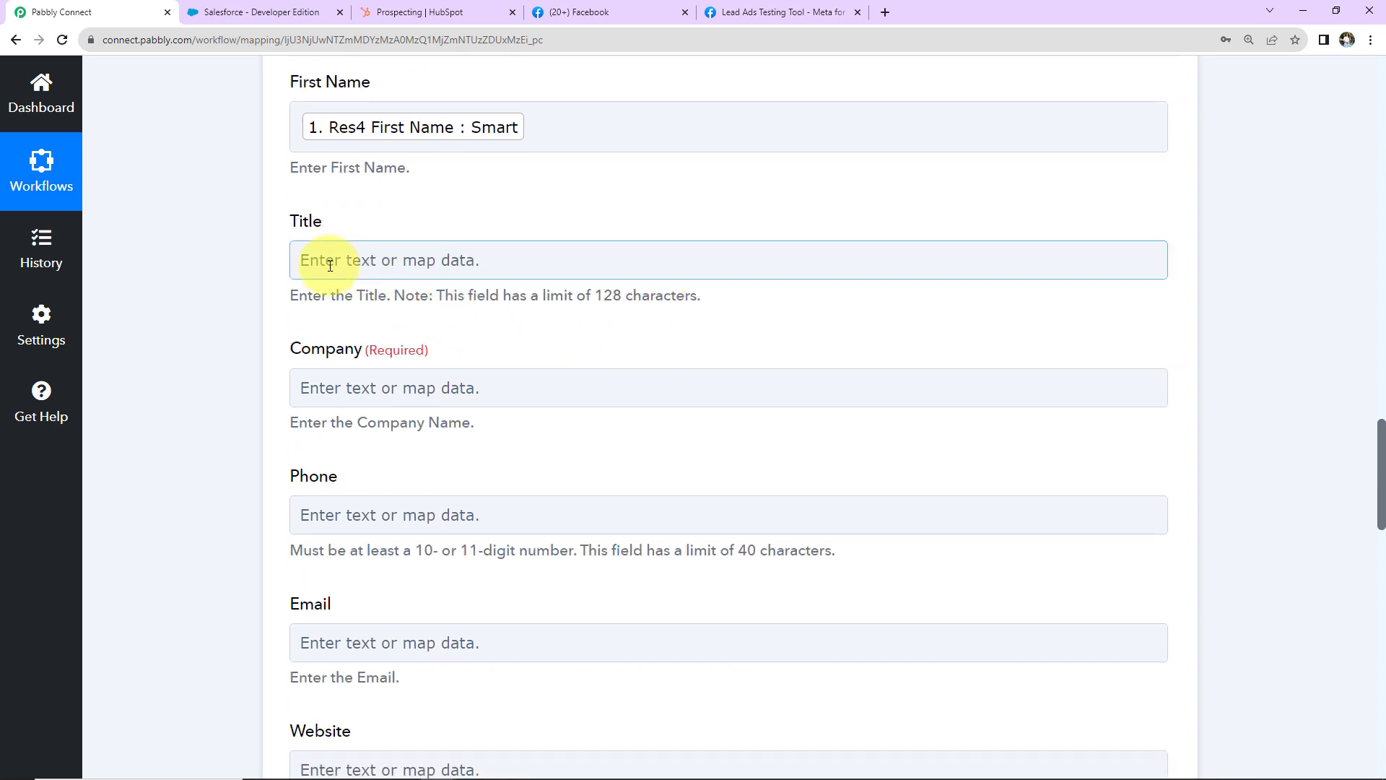
scroll(526, 361, "down", 2)
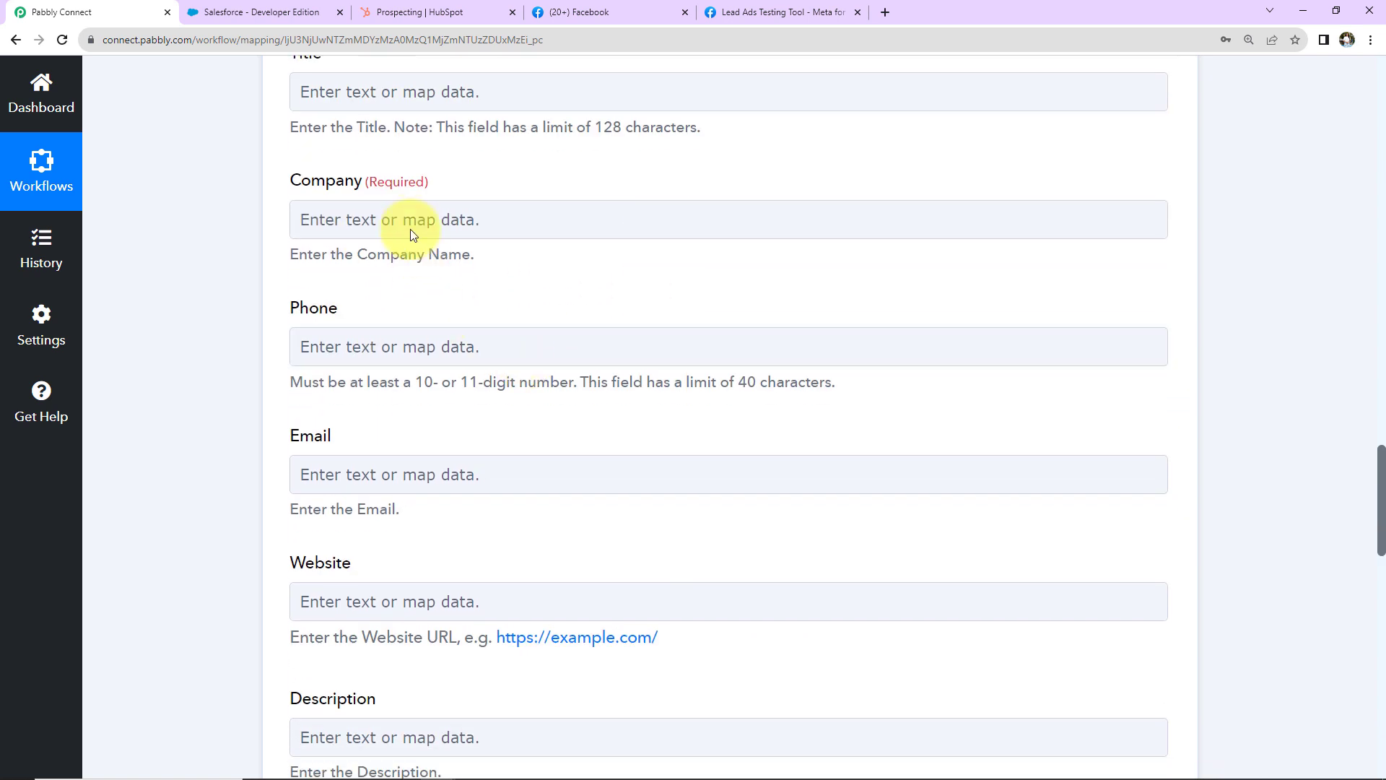
Step: Enter 'Pabbly Tech' as the Salesforce lead's Company
left_click(410, 218)
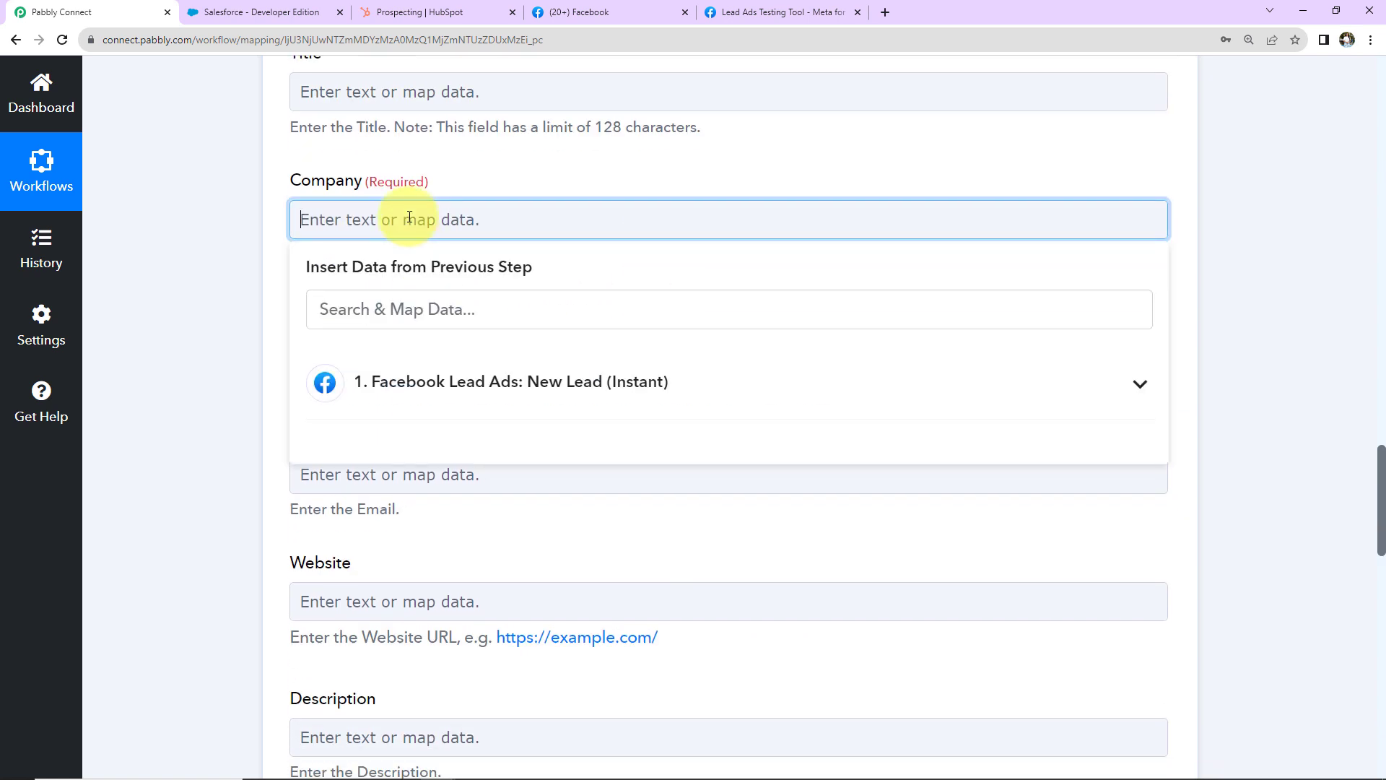
scroll(356, 387, "up", 2)
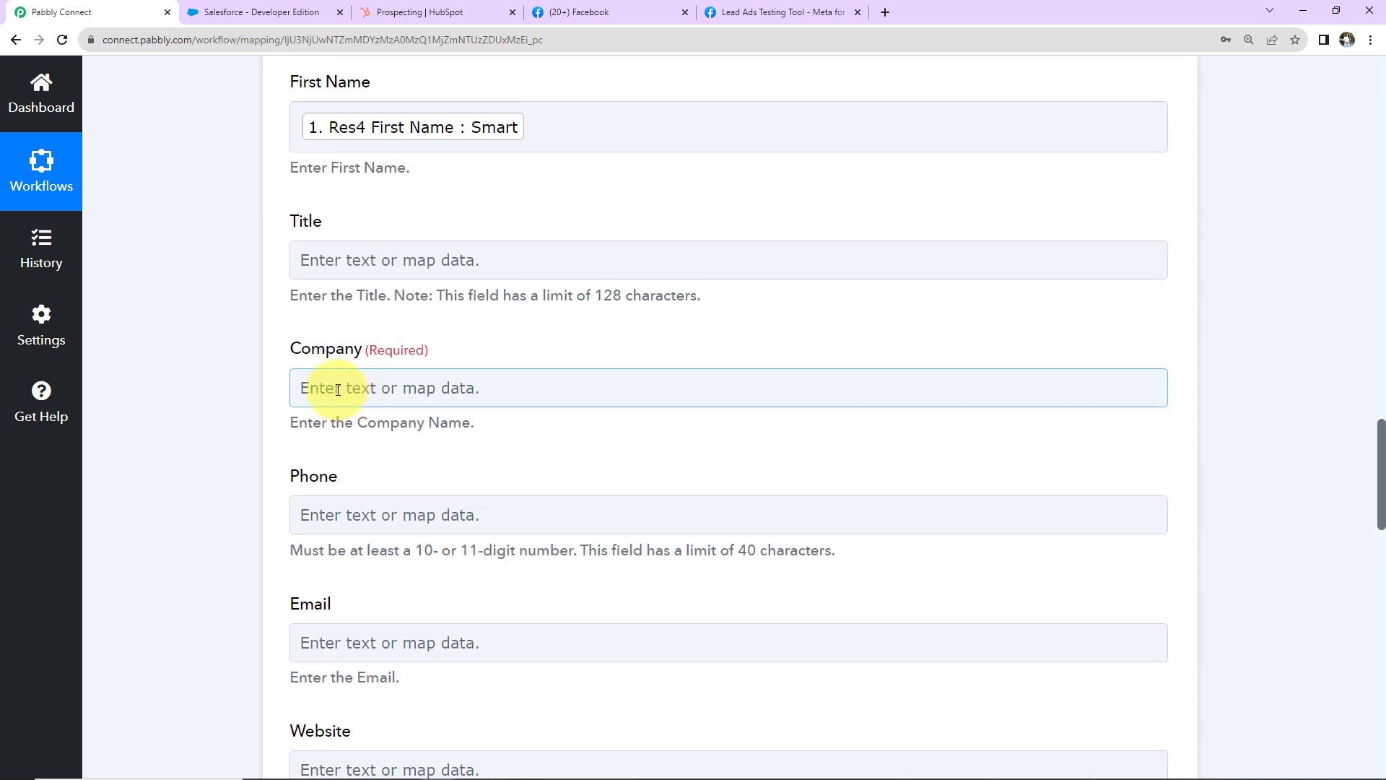
left_click(337, 390)
type("Pabb")
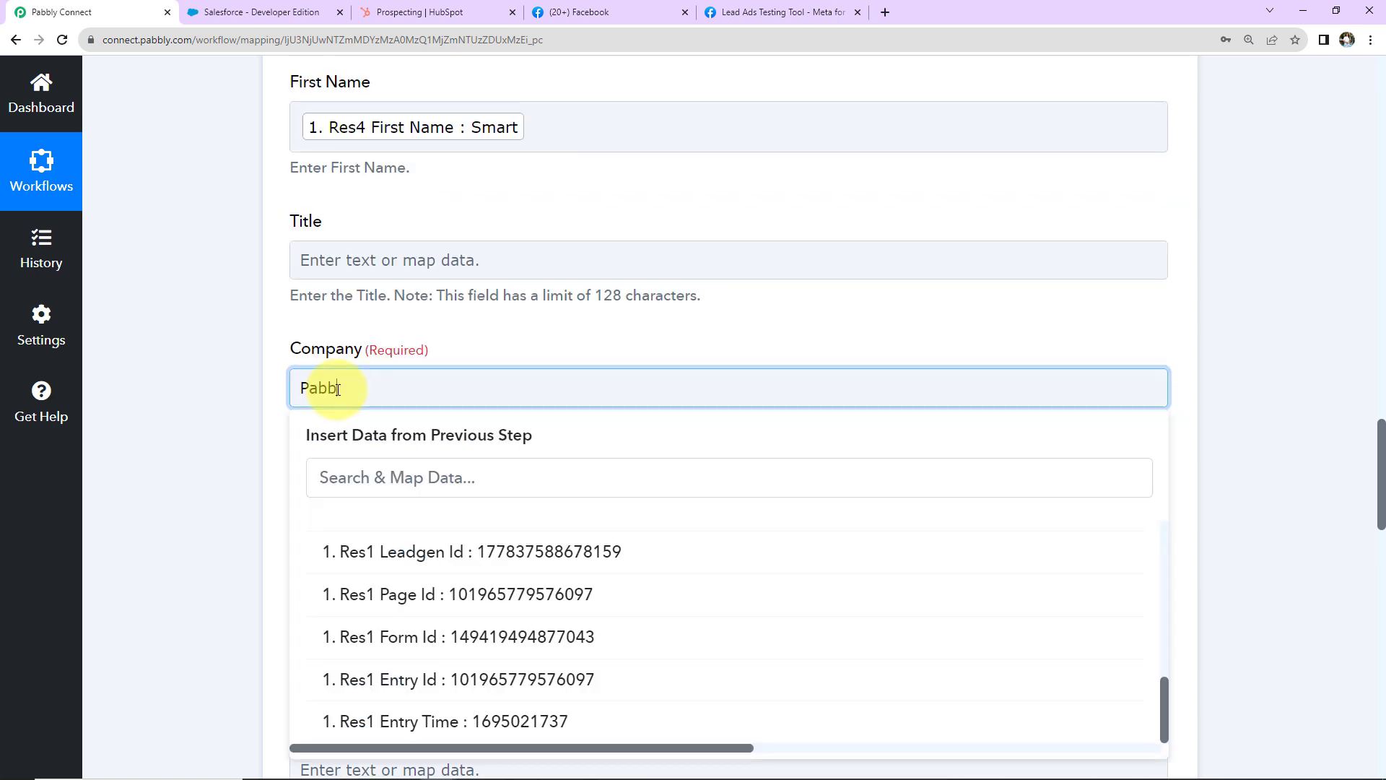
type("ly Tech")
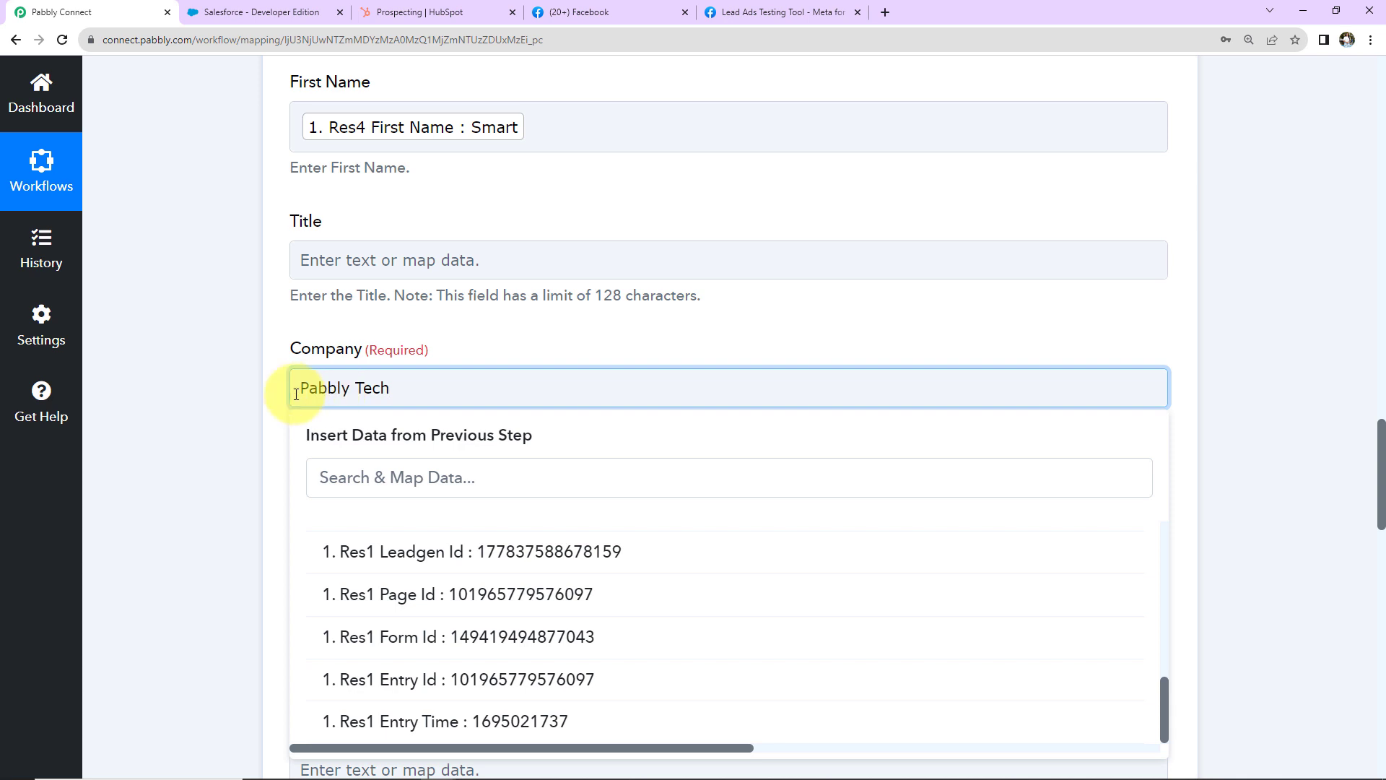
left_click(201, 395)
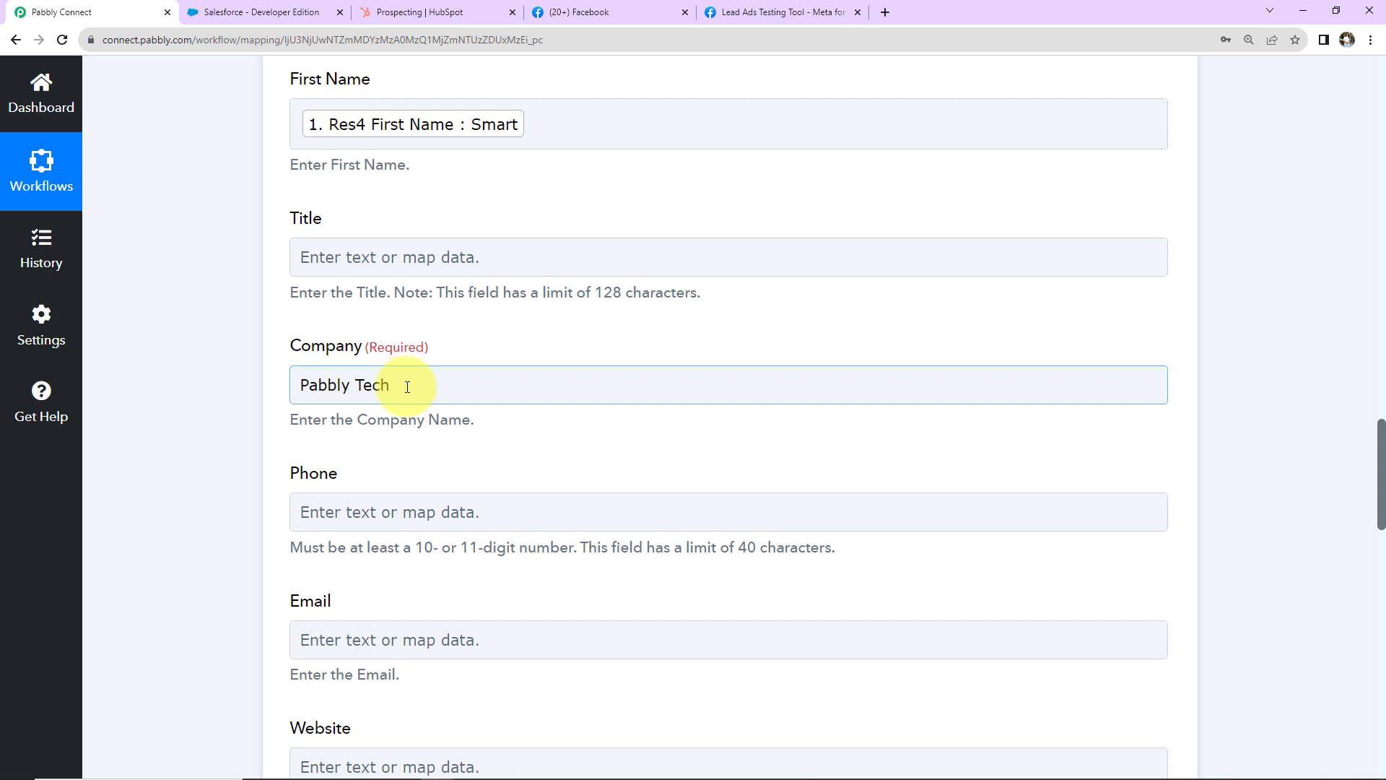
Step: Map the Facebook lead's phone number into Phone and its email into Email
scroll(404, 375, "down", 2)
left_click(397, 346)
left_click(392, 514)
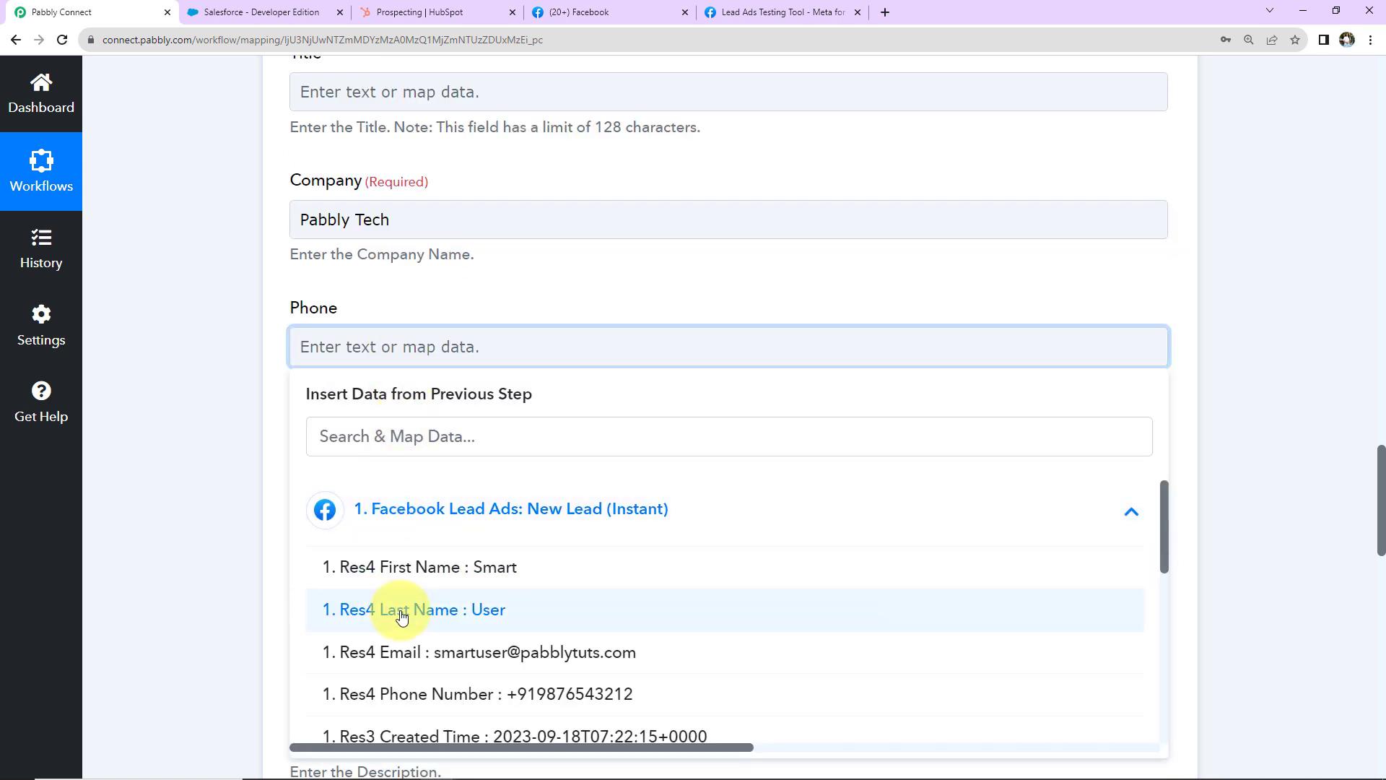
scroll(348, 577, "down", 2)
left_click(350, 527)
left_click(241, 423)
scroll(241, 423, "down", 2)
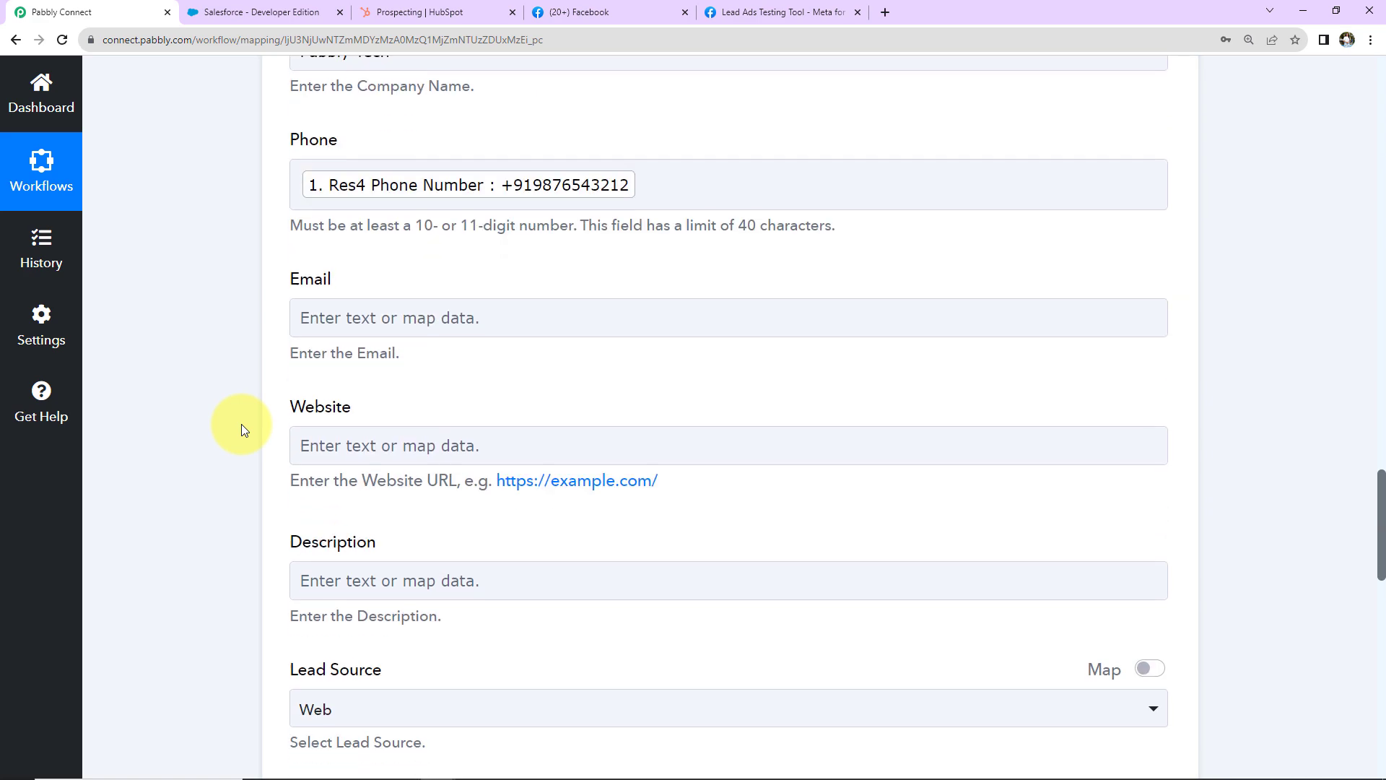
left_click(313, 315)
left_click(367, 482)
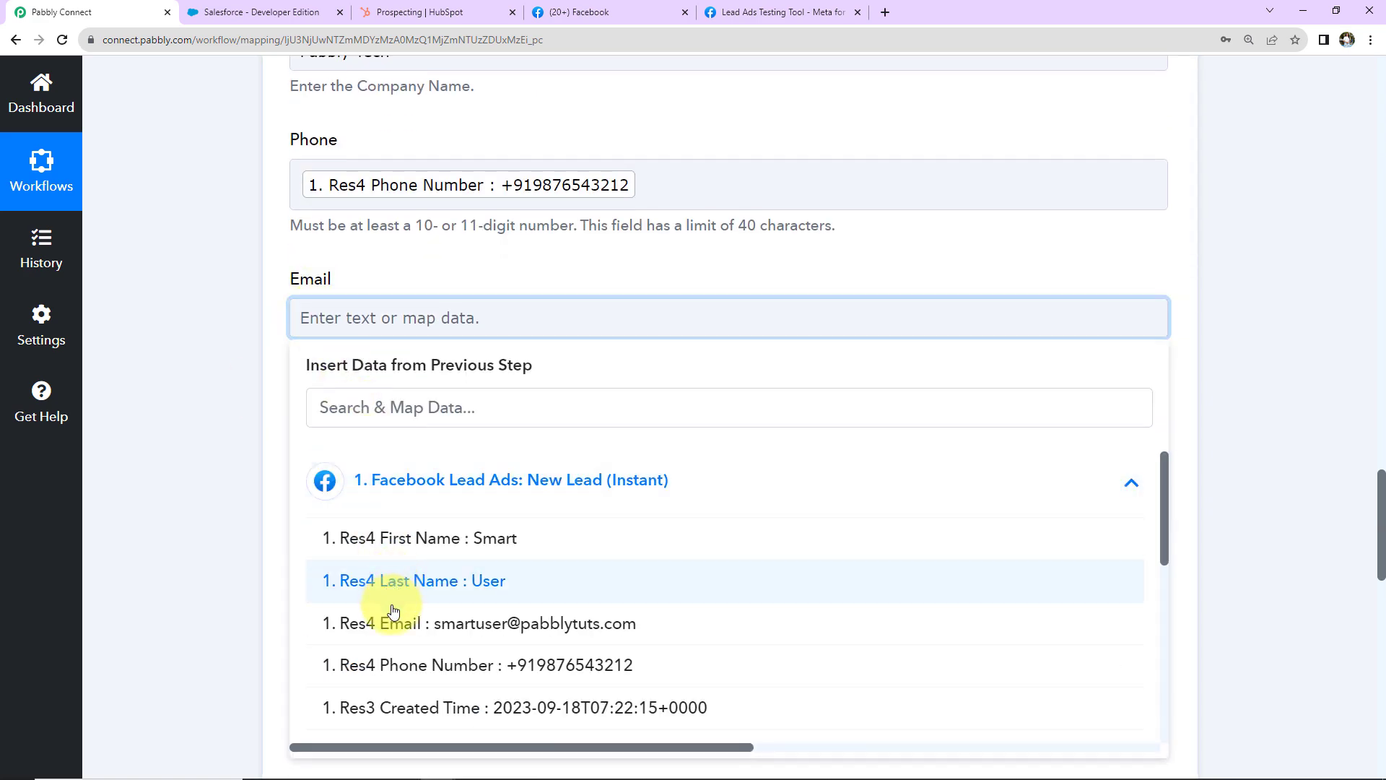
left_click(348, 613)
left_click(220, 452)
Step: Save the Salesforce lead step and send a test request
scroll(219, 452, "down", 2)
scroll(219, 452, "down", 3)
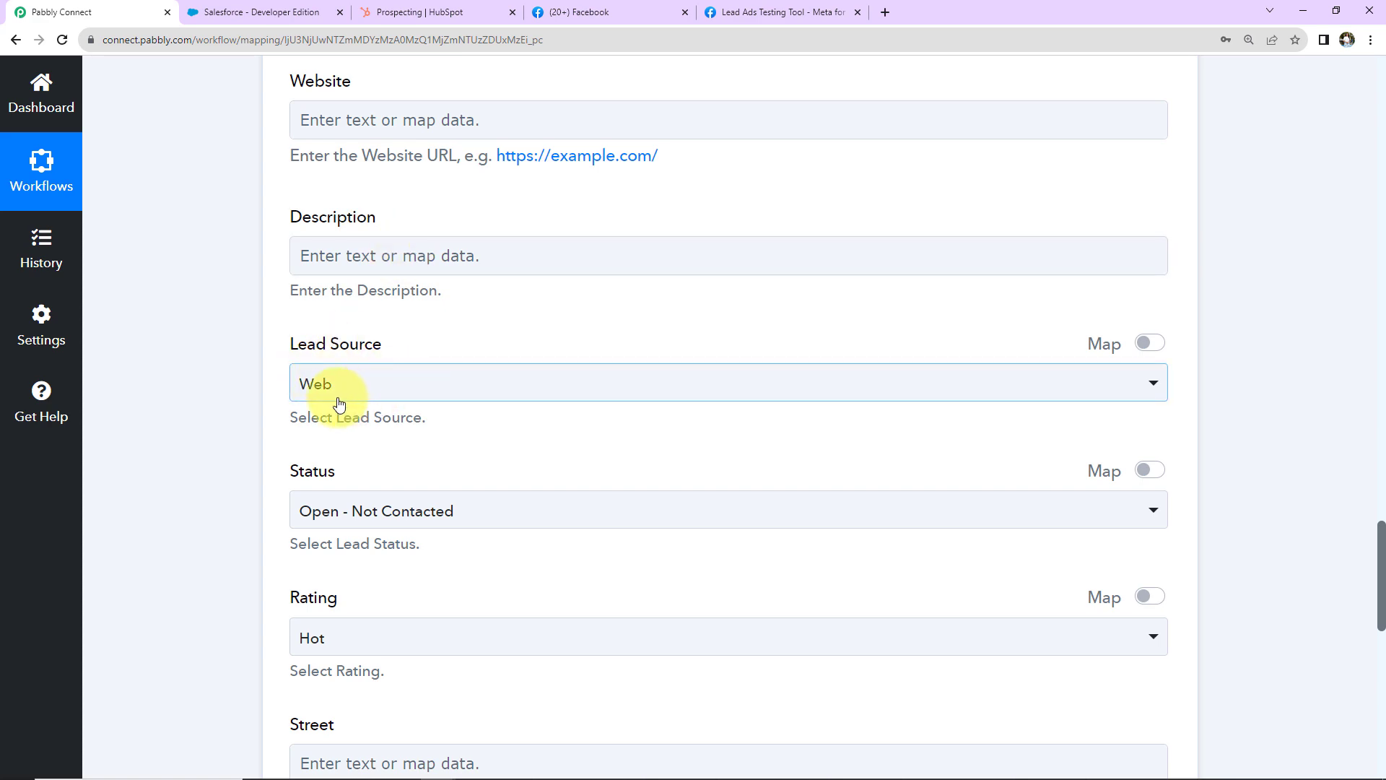
scroll(371, 456, "down", 2)
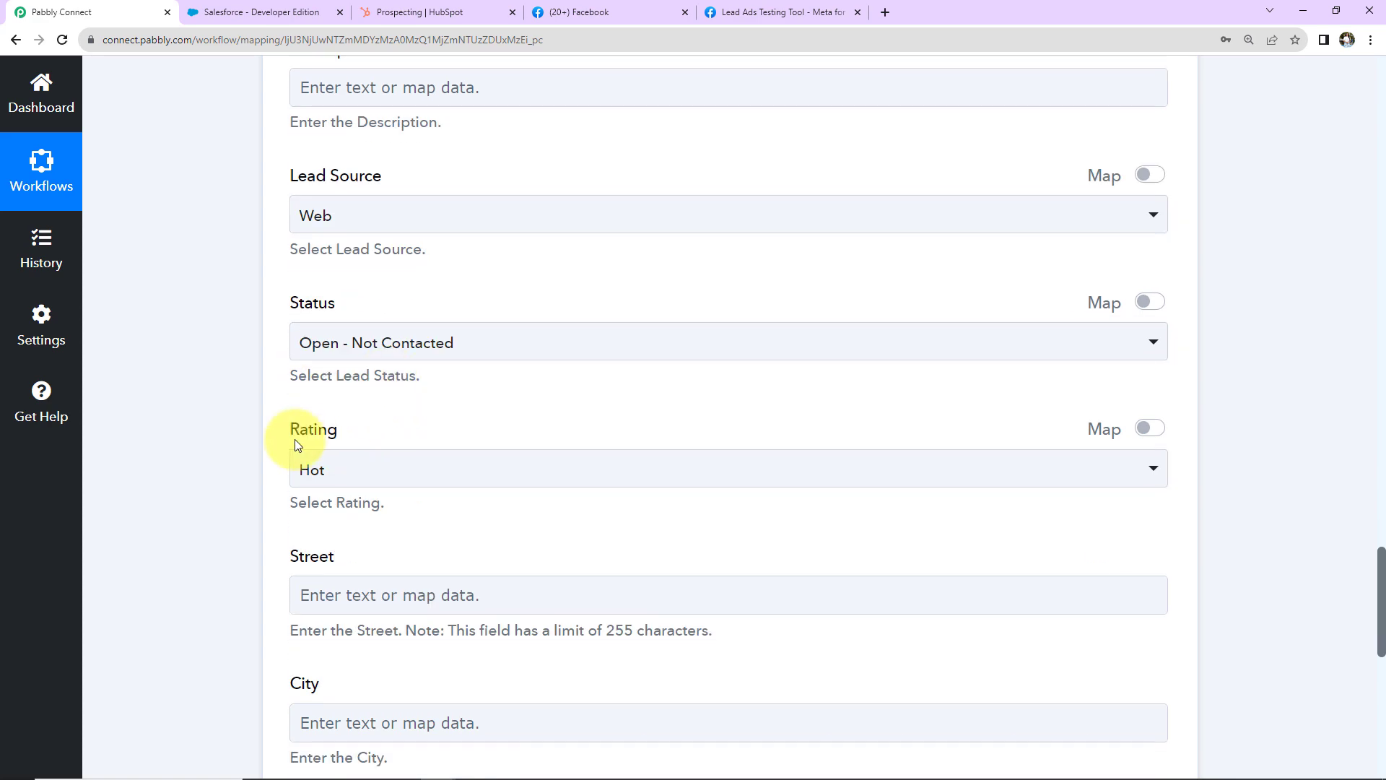
scroll(404, 529, "down", 4)
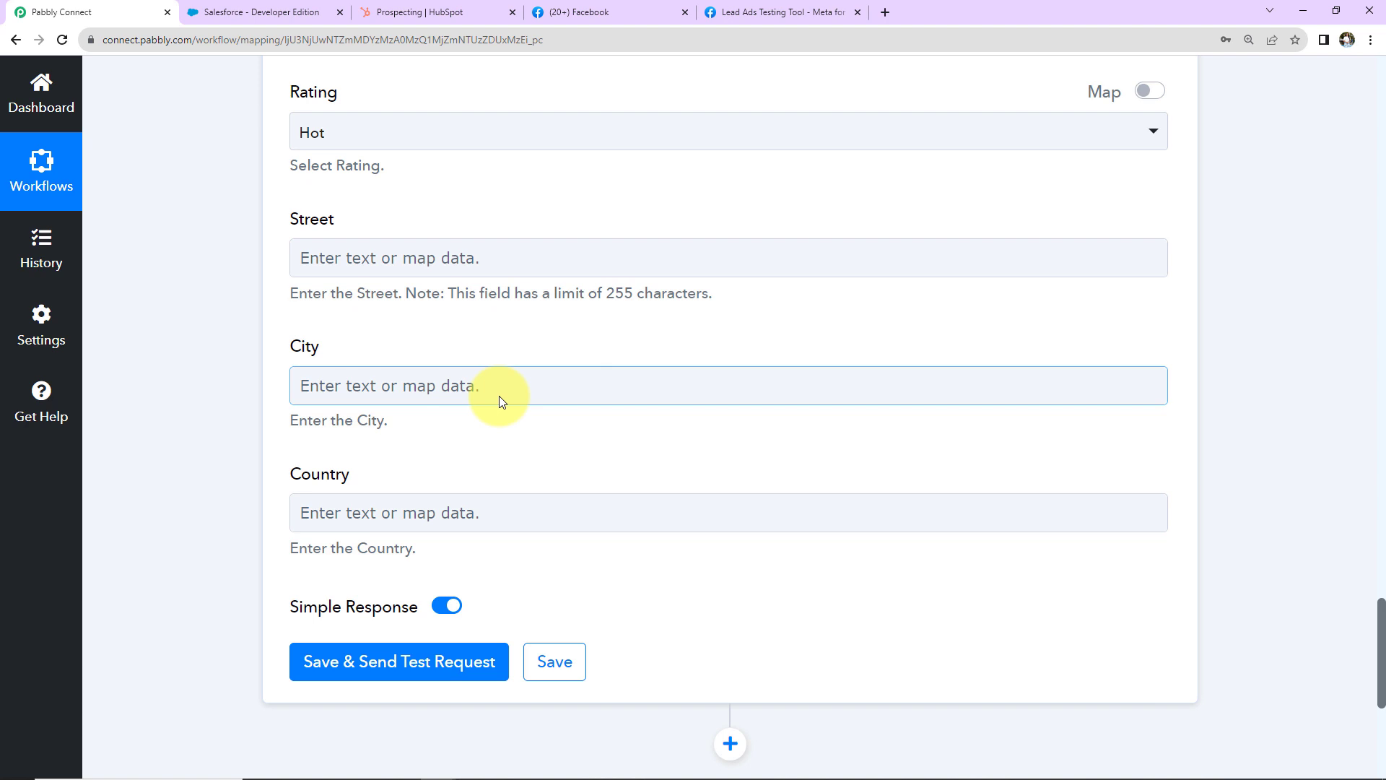
left_click(393, 661)
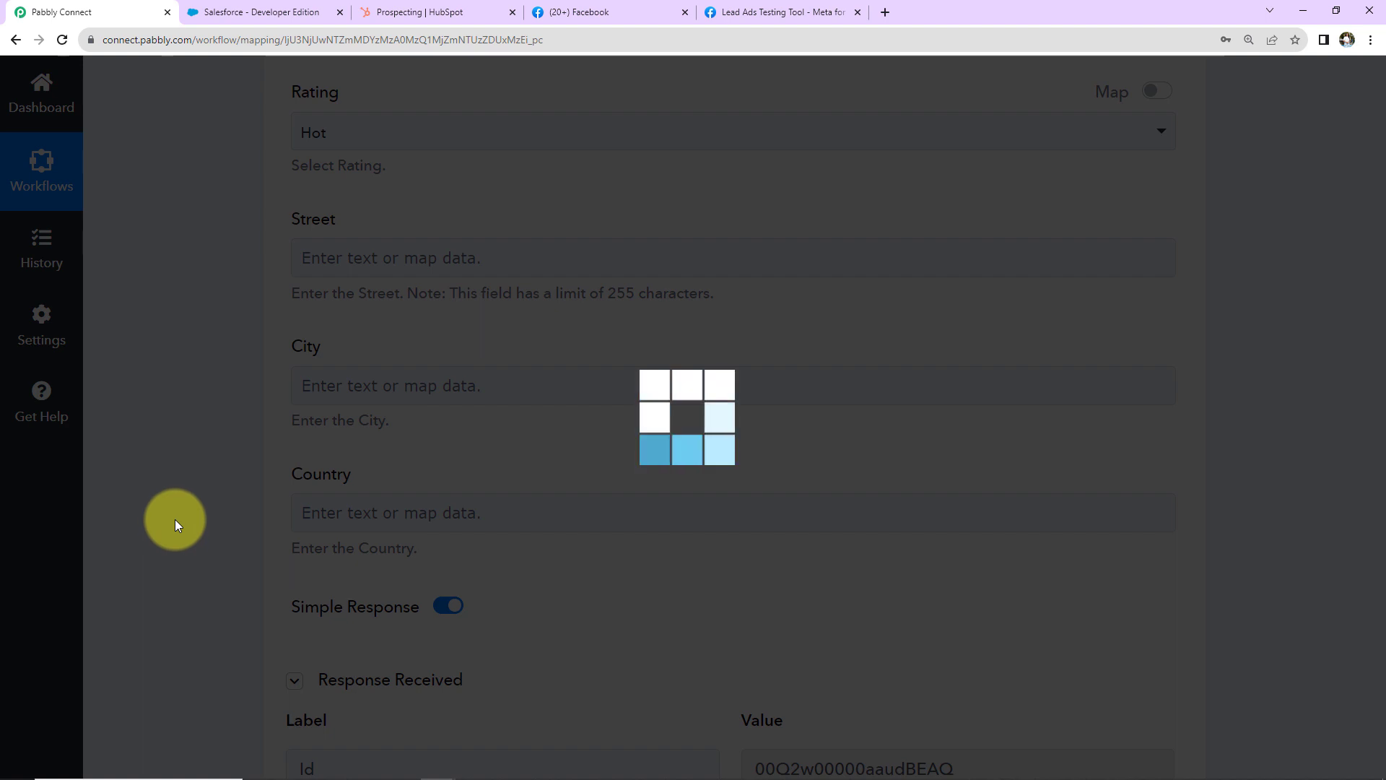
Step: Confirm the test response shows the new lead Id with Success 1, then go to Salesforce
scroll(174, 518, "down", 5)
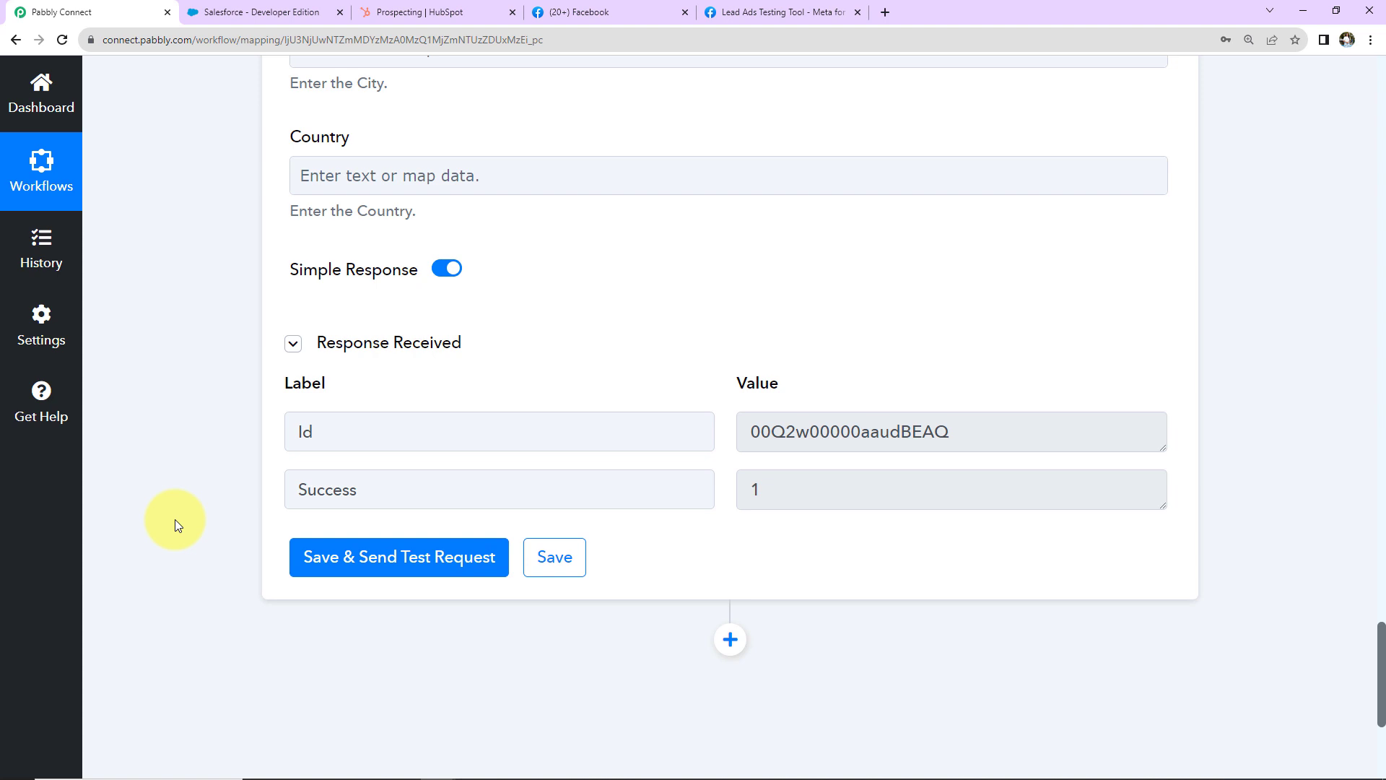
left_click(263, 18)
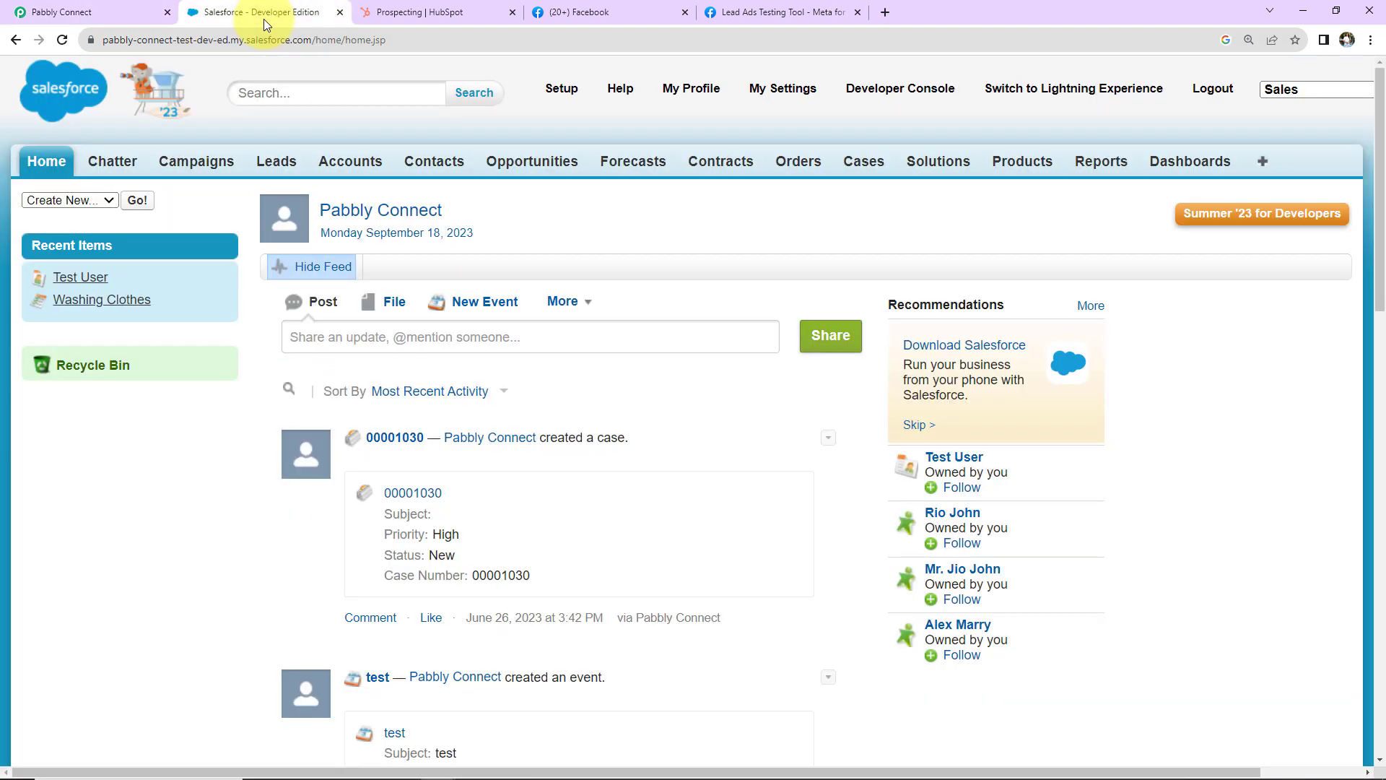
Step: Review the newest Salesforce lead (Pabbly Tech, source Web, Hot rating), then return to Pabbly Connect
left_click(267, 155)
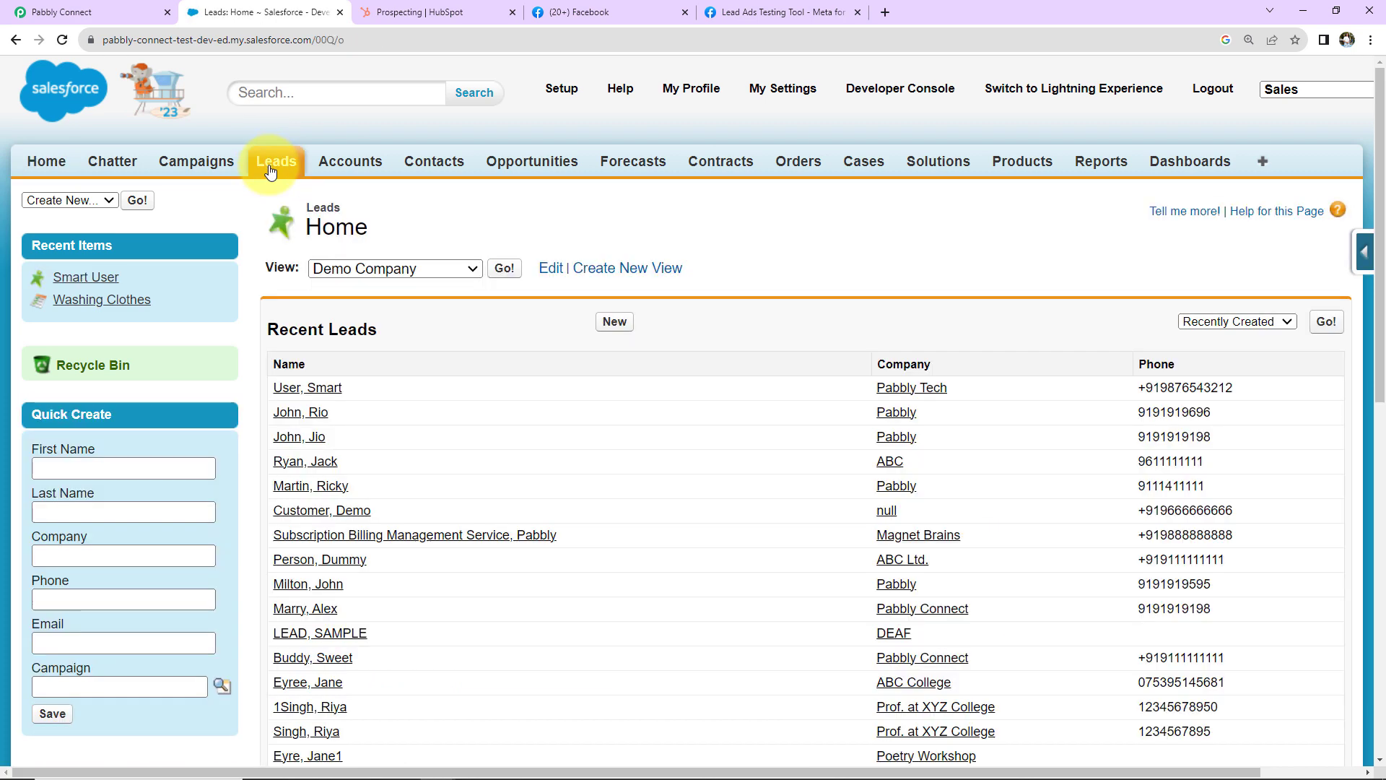
left_click(292, 388)
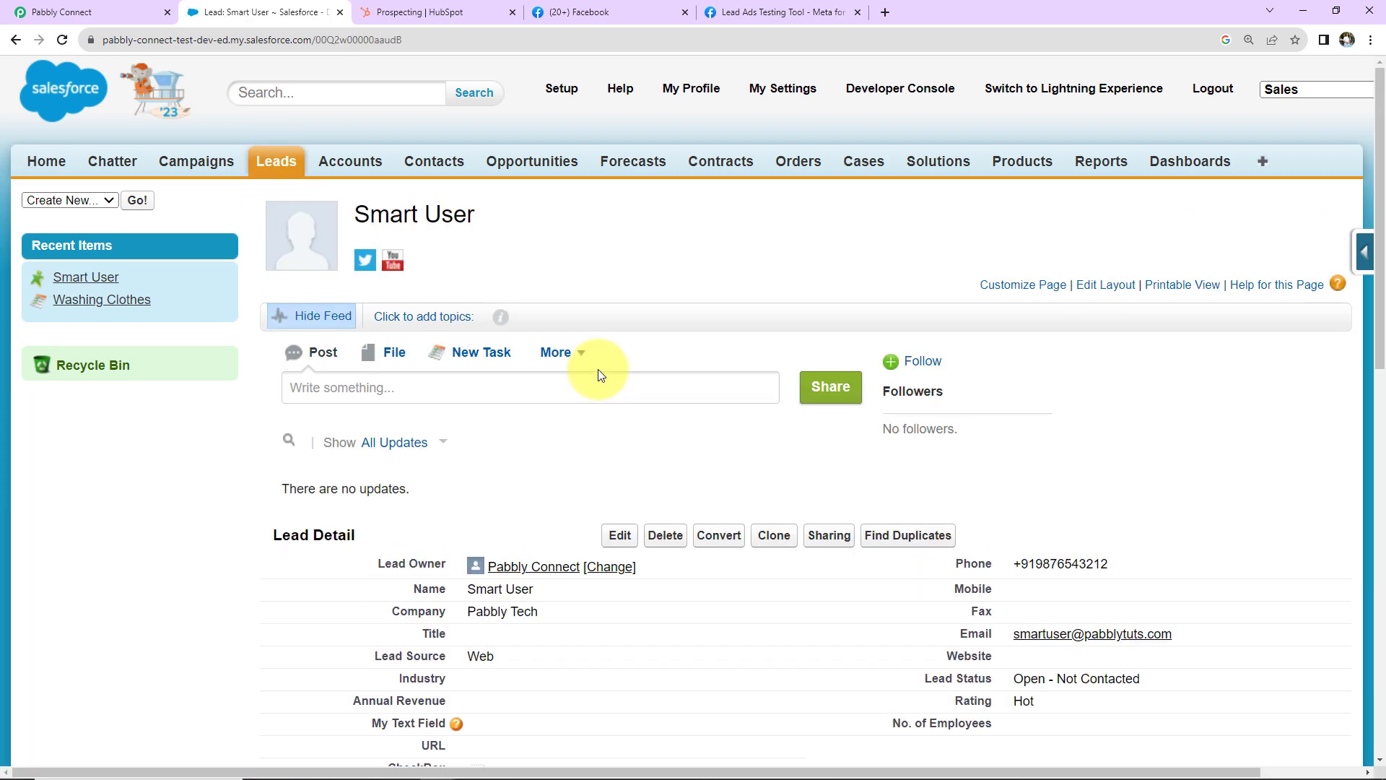
scroll(1184, 415, "down", 1)
scroll(1184, 414, "down", 4)
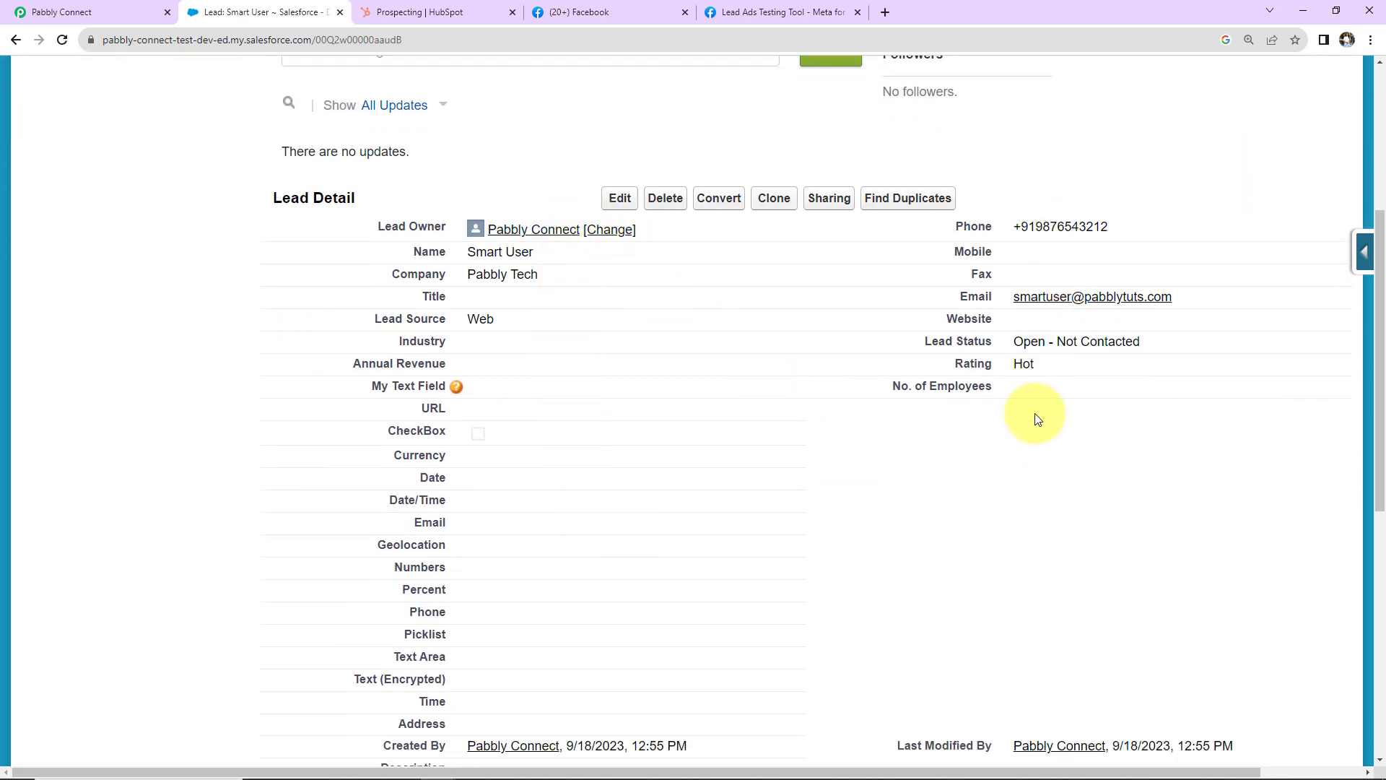
left_click(90, 13)
scroll(602, 526, "down", 2)
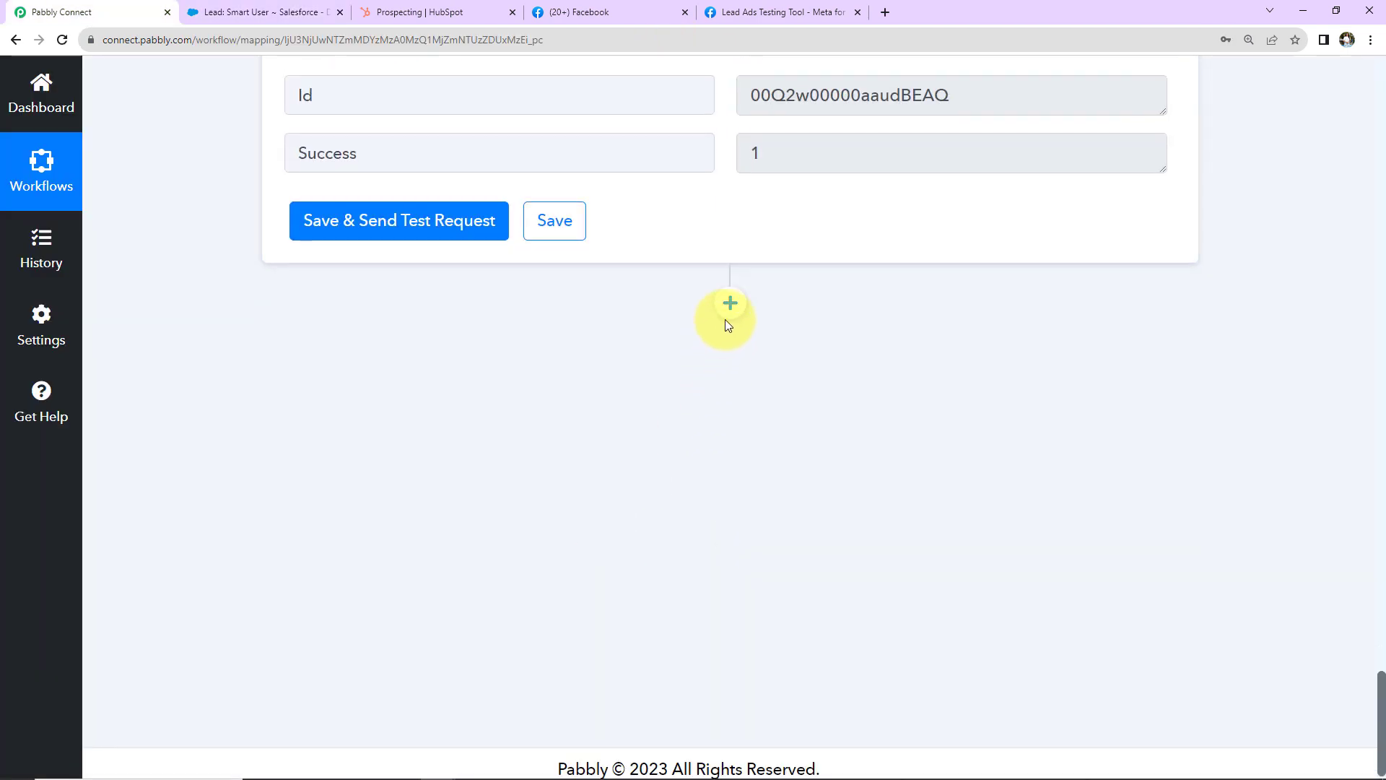
Step: Add a HubSpot CRM action with the Create a Contact event and start connecting an account
left_click(734, 304)
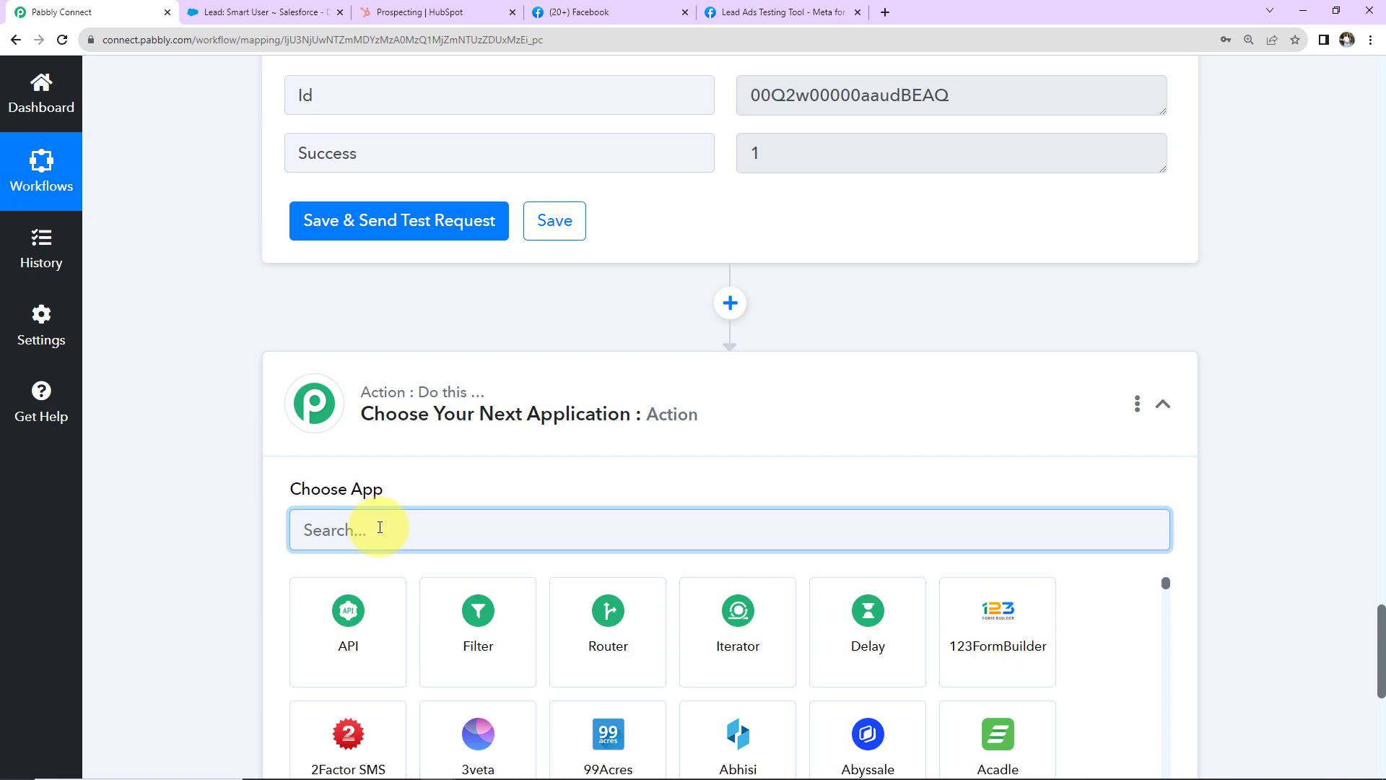
type("hubspot")
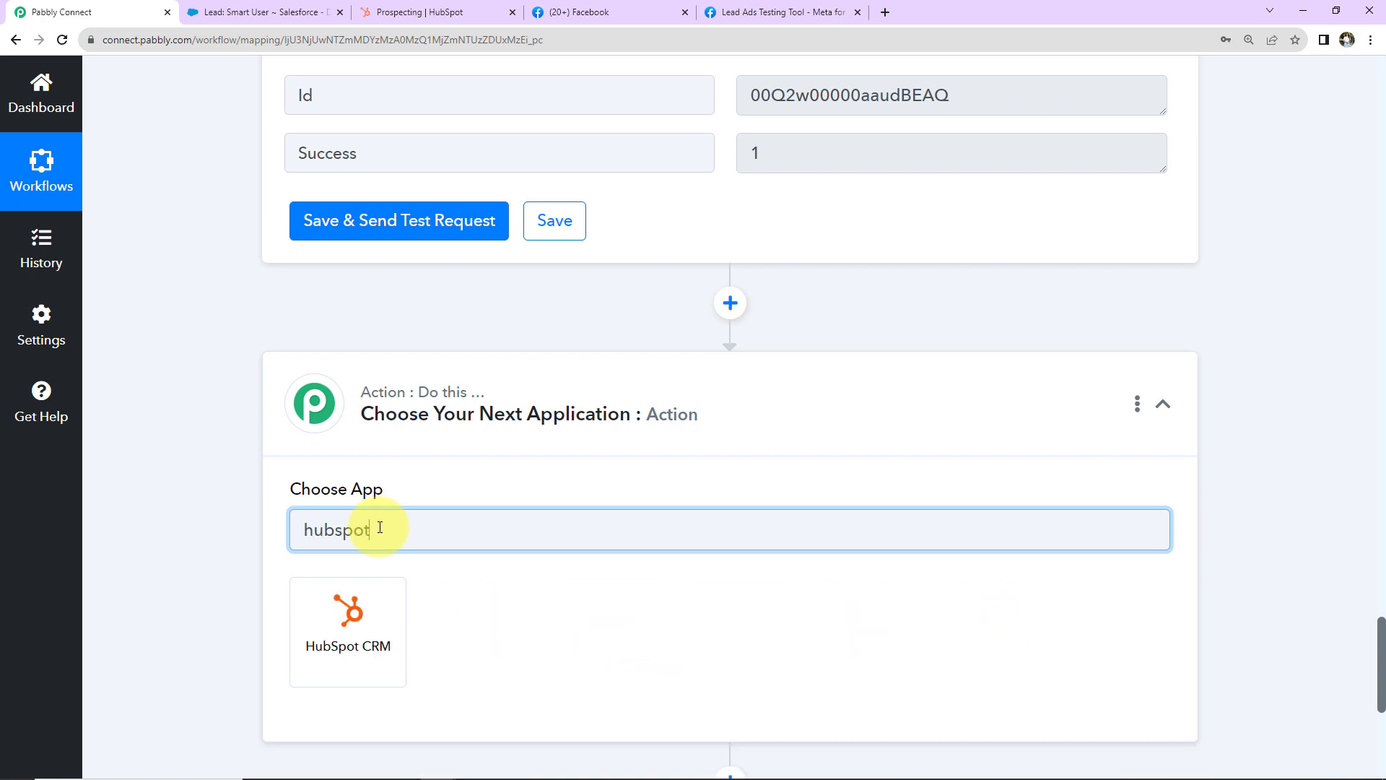
left_click(353, 598)
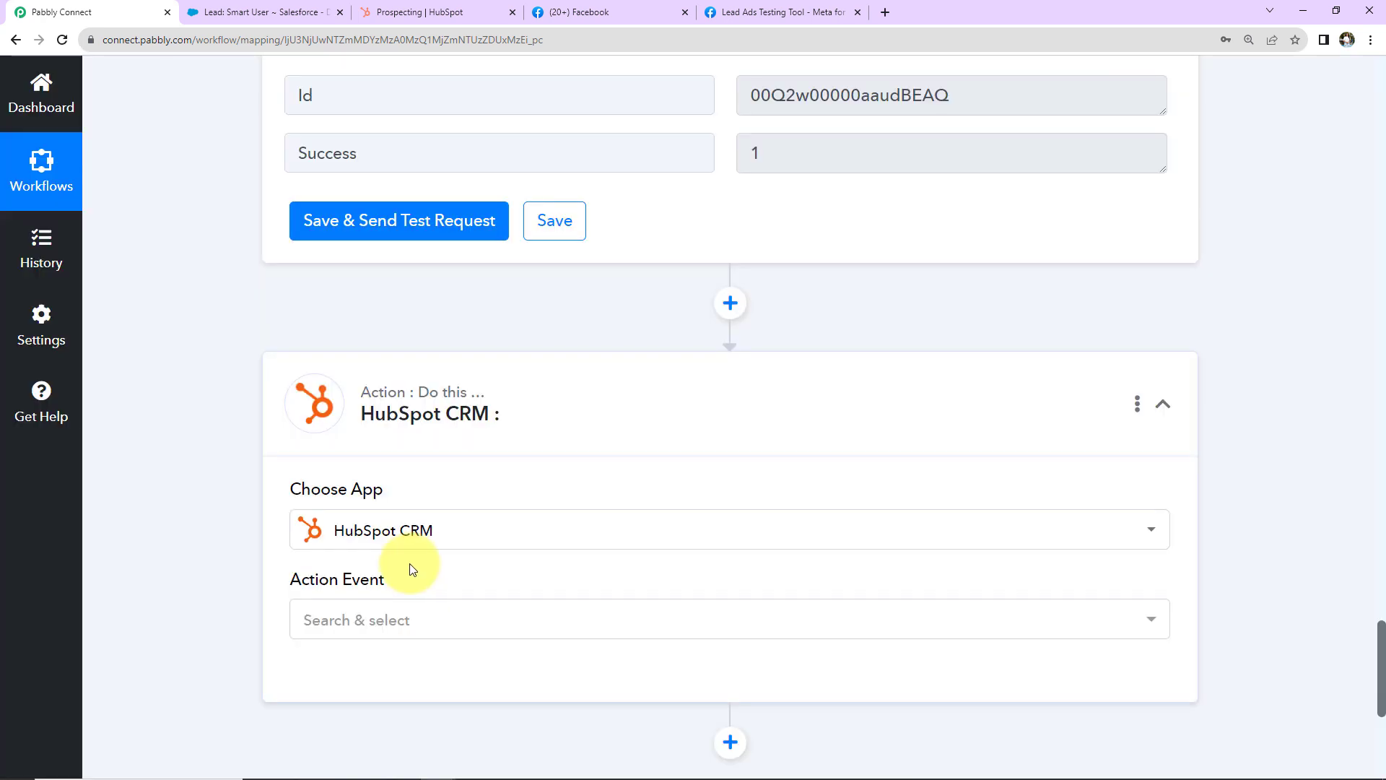
left_click(358, 619)
left_click(420, 221)
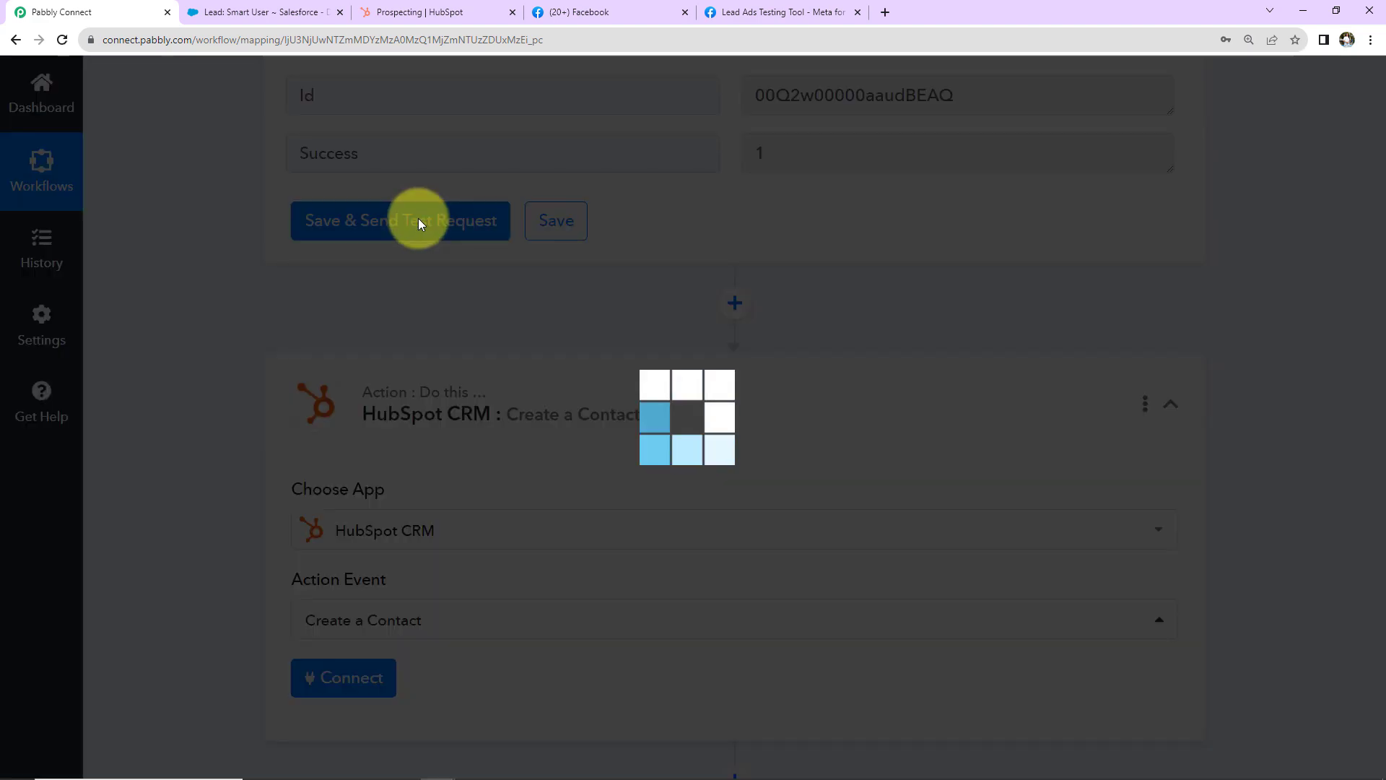
left_click(371, 691)
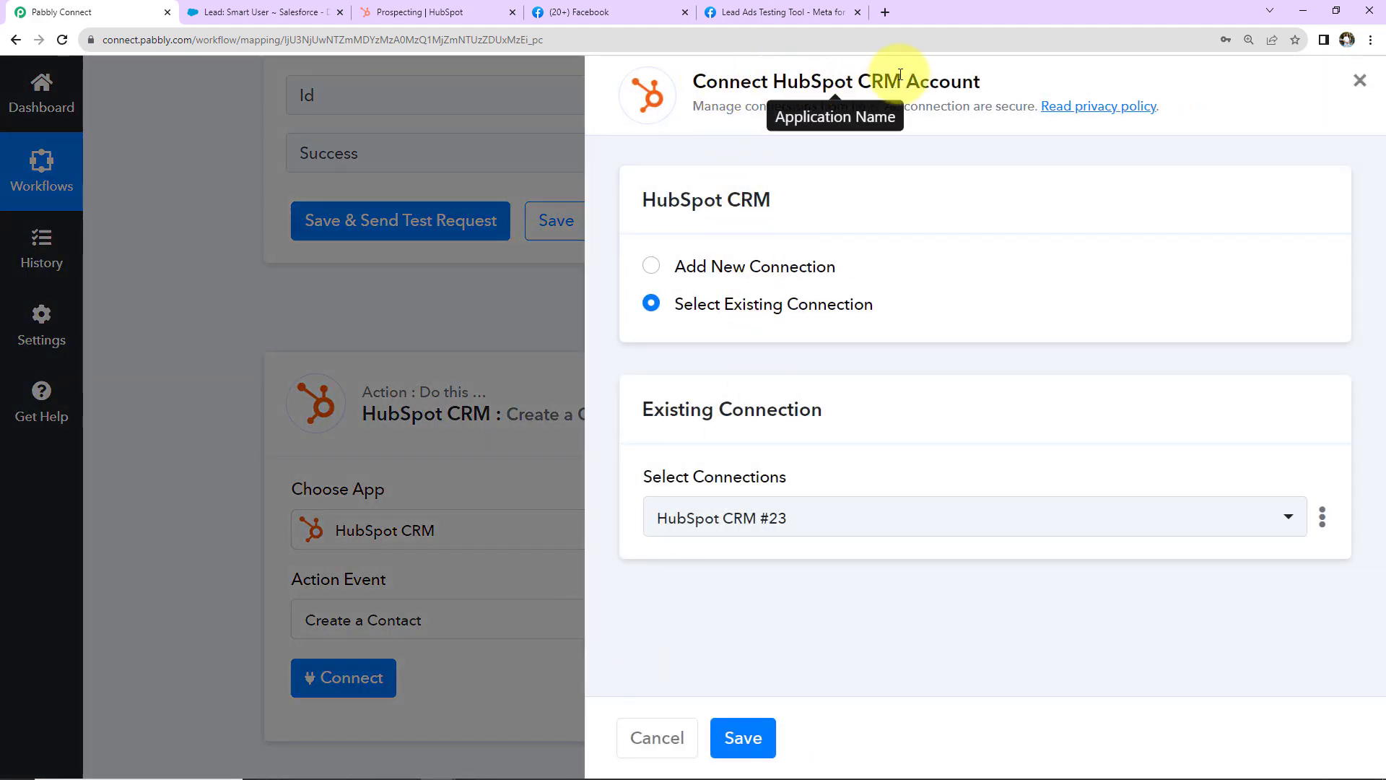
Step: Create a new HubSpot CRM connection by authorizing a HubSpot account
left_click(649, 267)
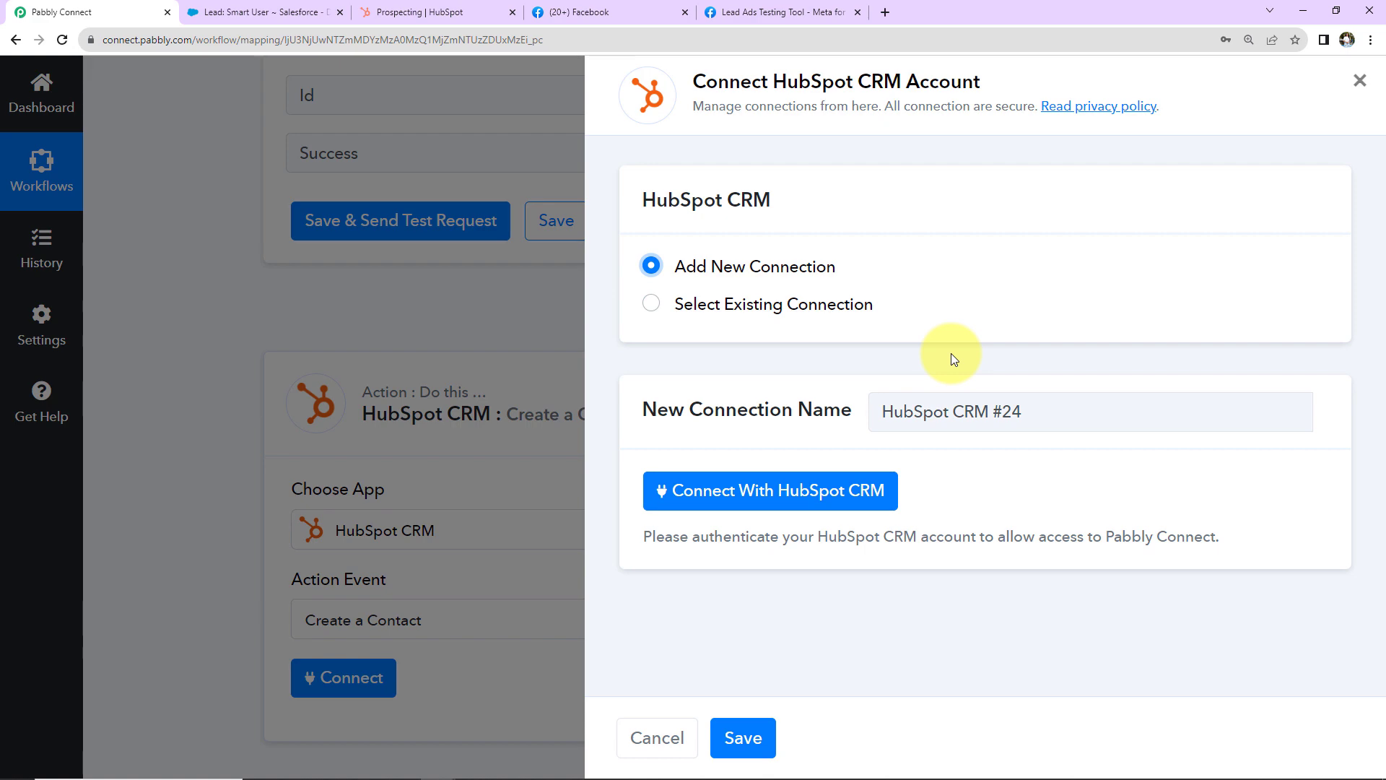
left_click(768, 488)
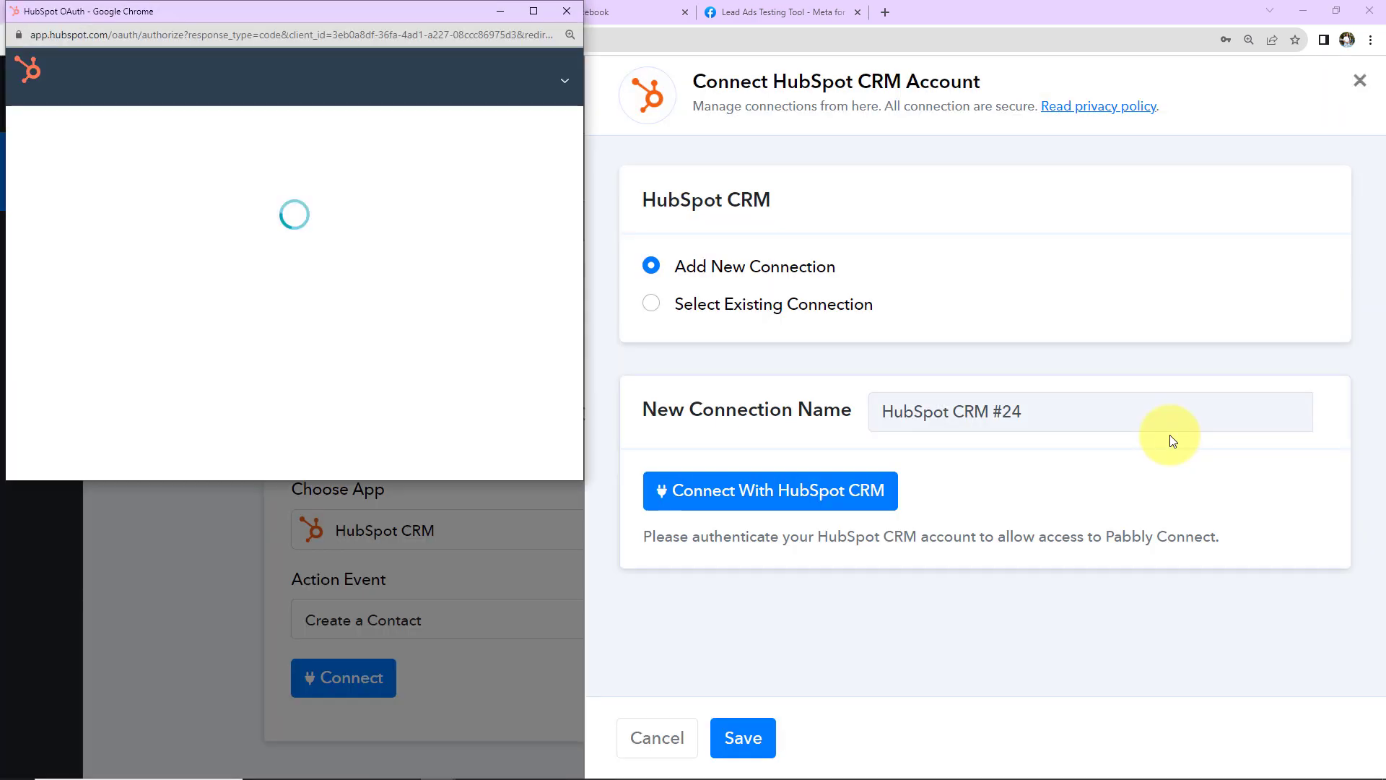
scroll(360, 249, "down", 2)
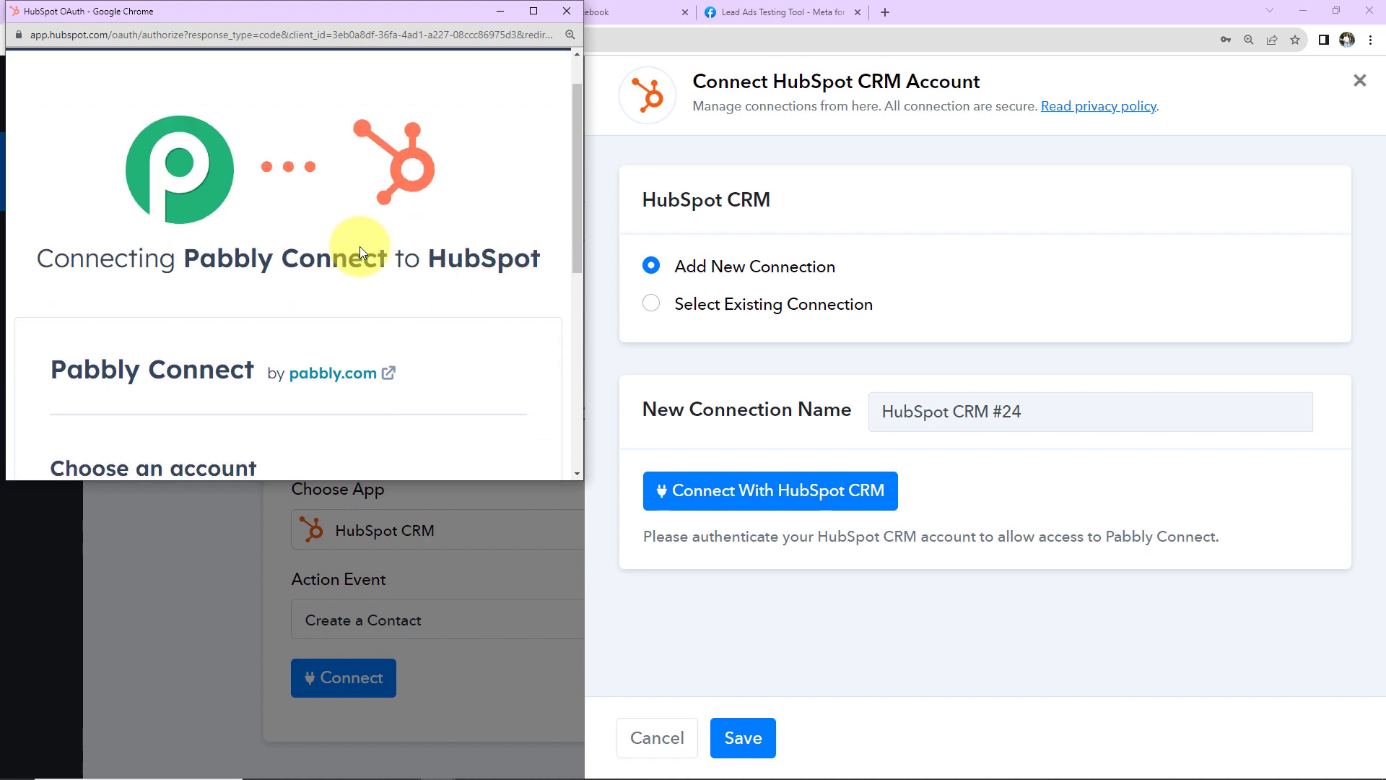
scroll(359, 245, "down", 4)
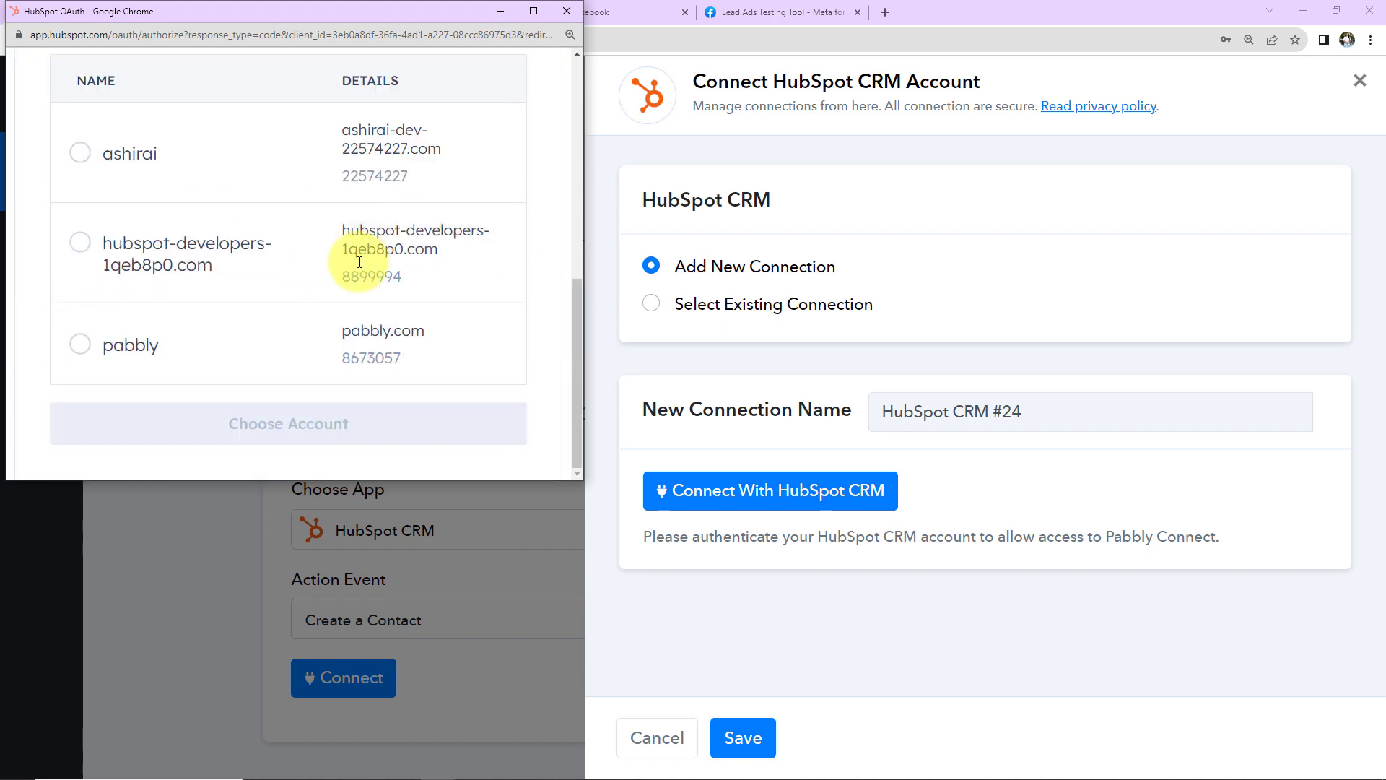
left_click(80, 154)
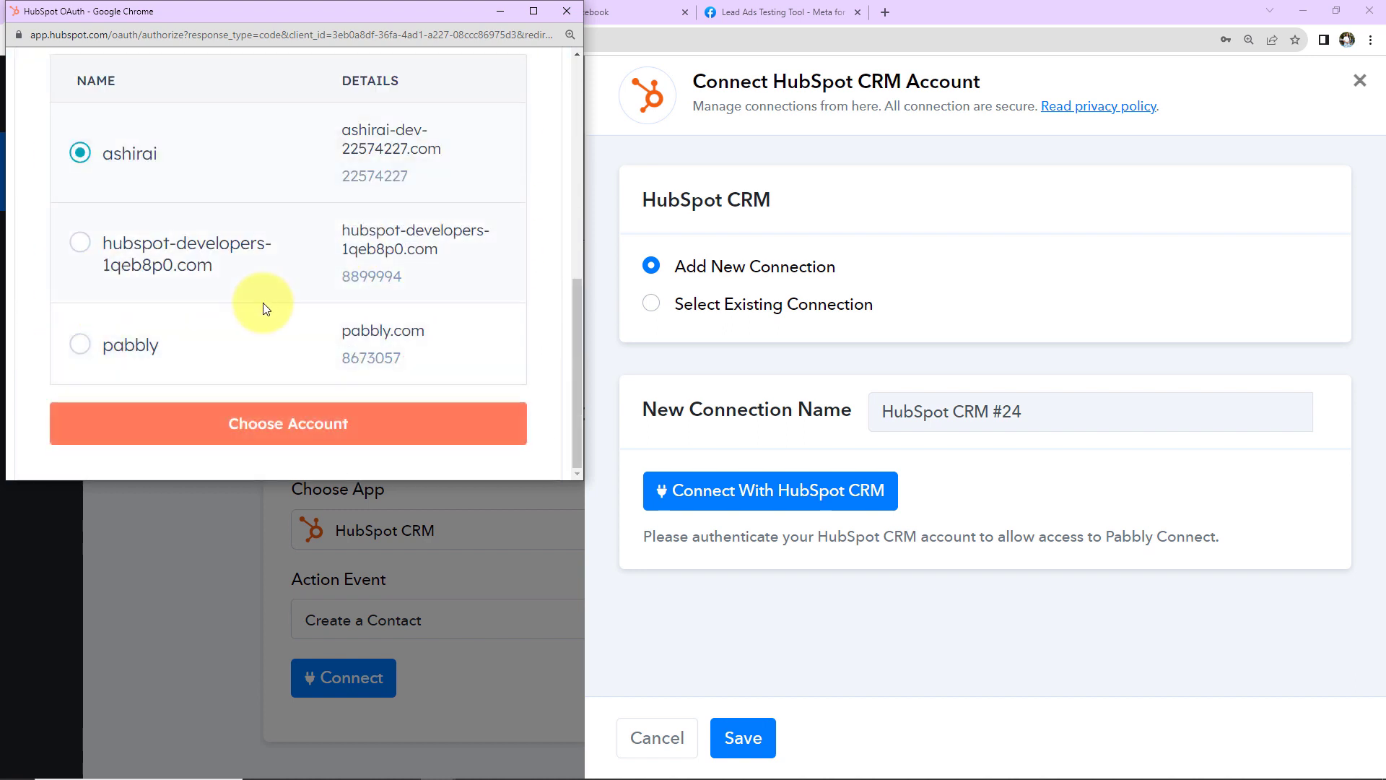
left_click(235, 433)
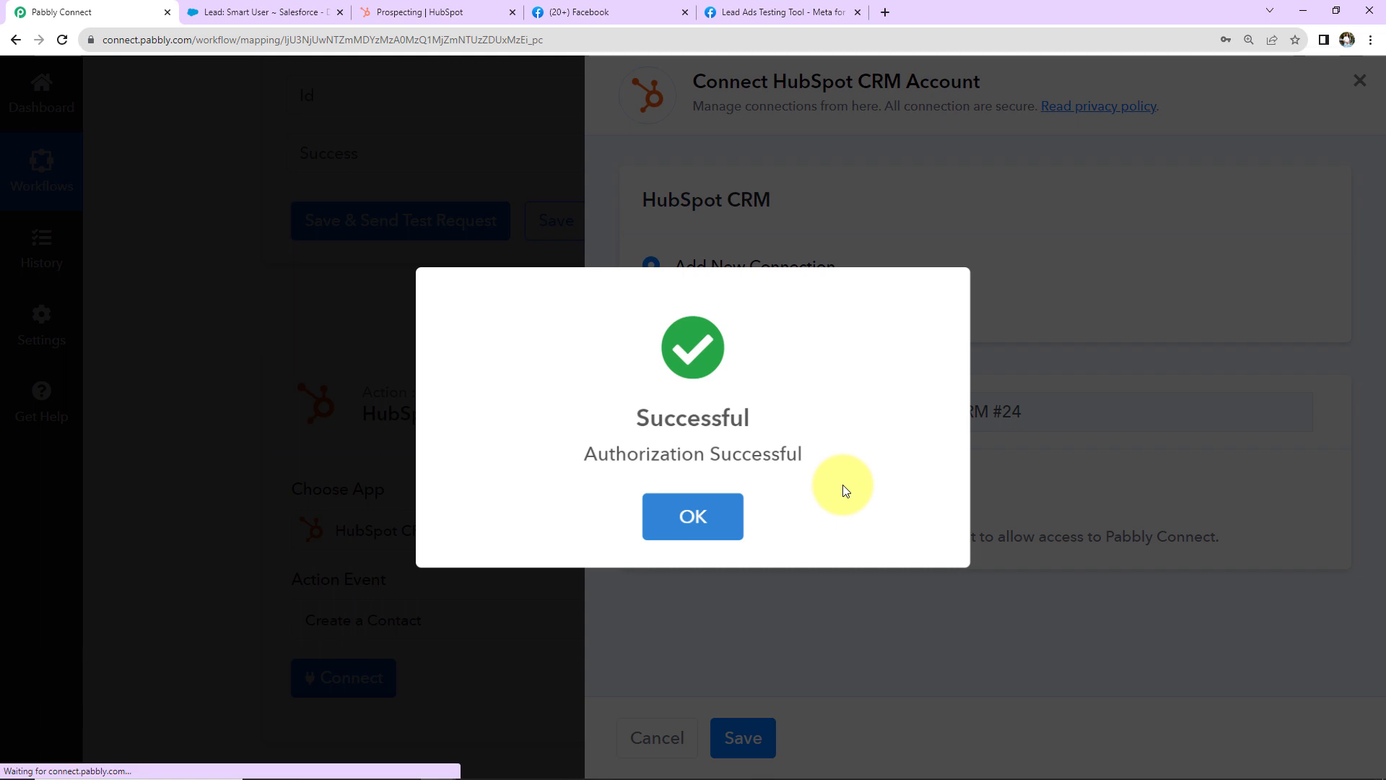
left_click(695, 515)
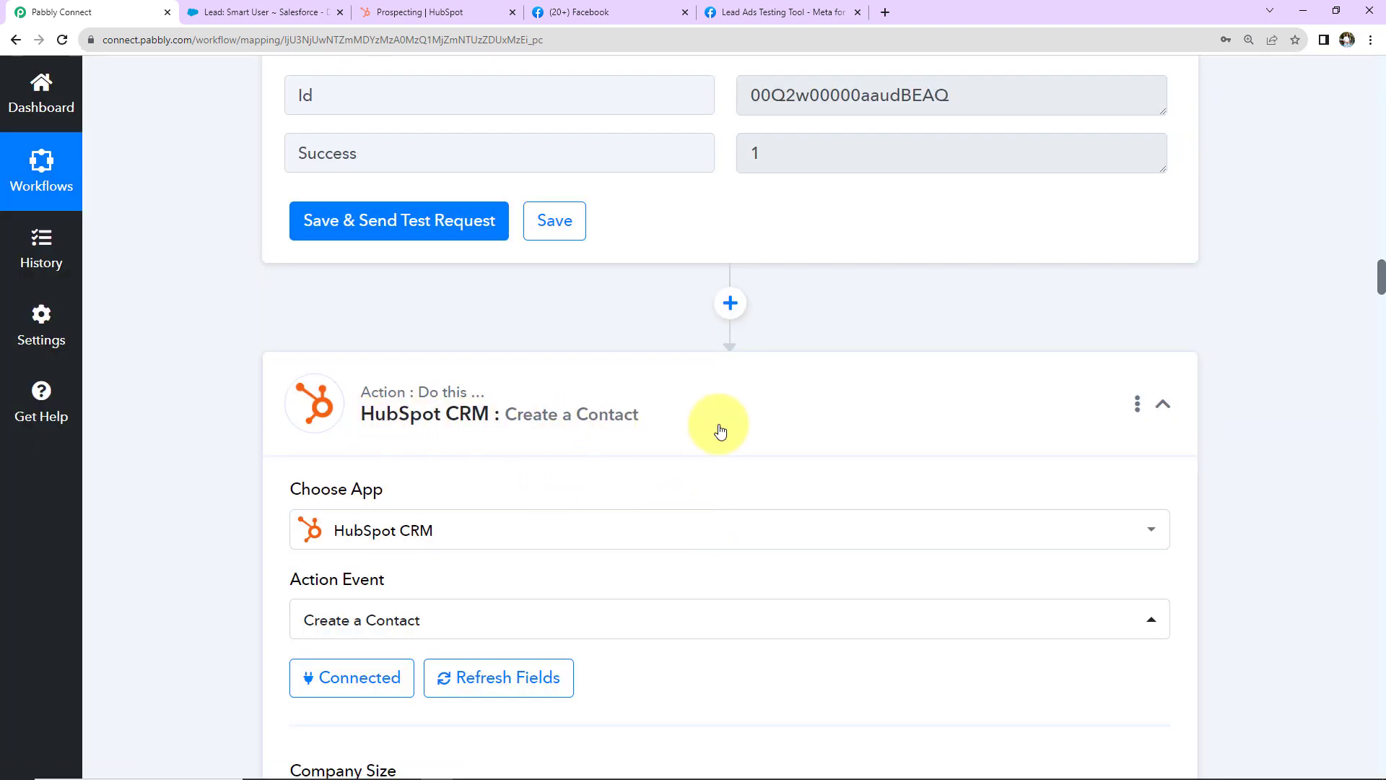
Step: Map the Facebook lead's first and last names into the HubSpot First Name and Last Name fields
scroll(719, 426, "down", 9)
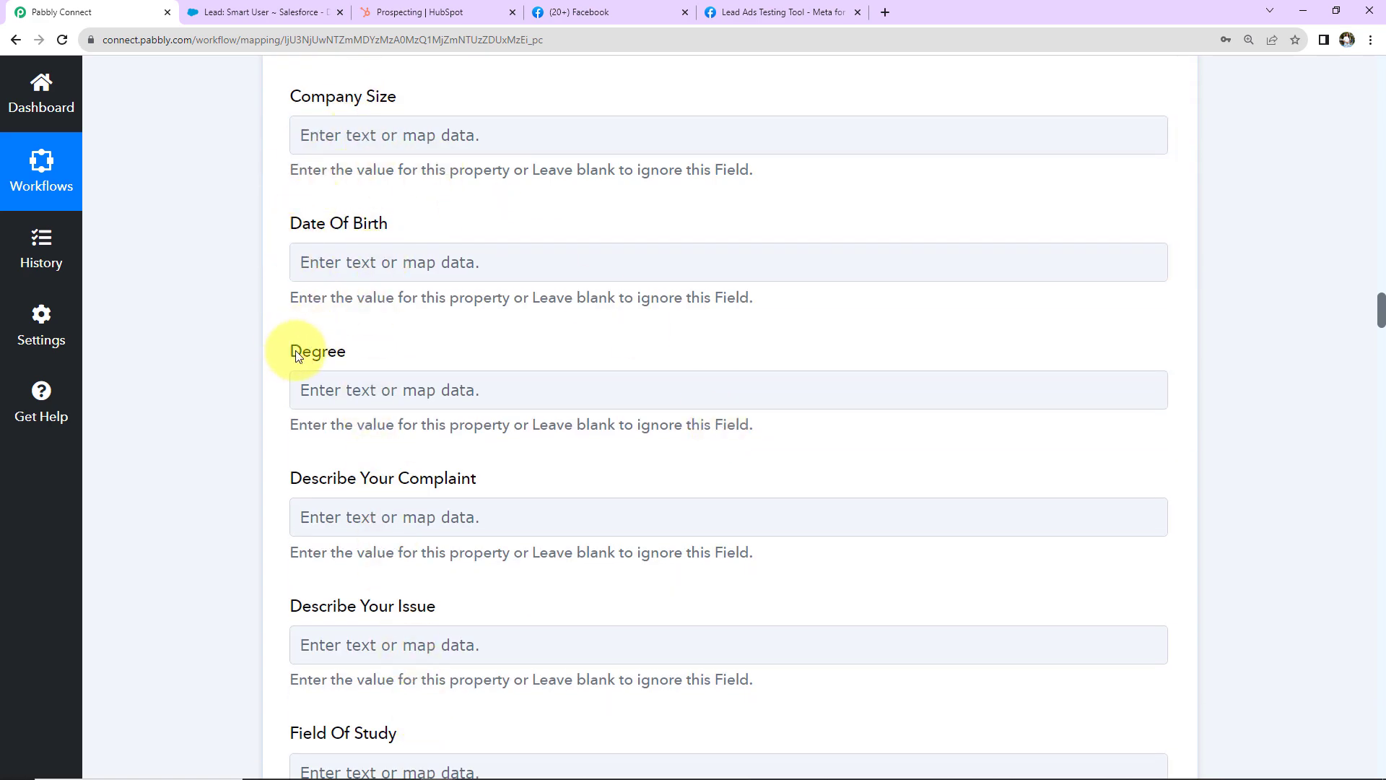
scroll(597, 350, "down", 2)
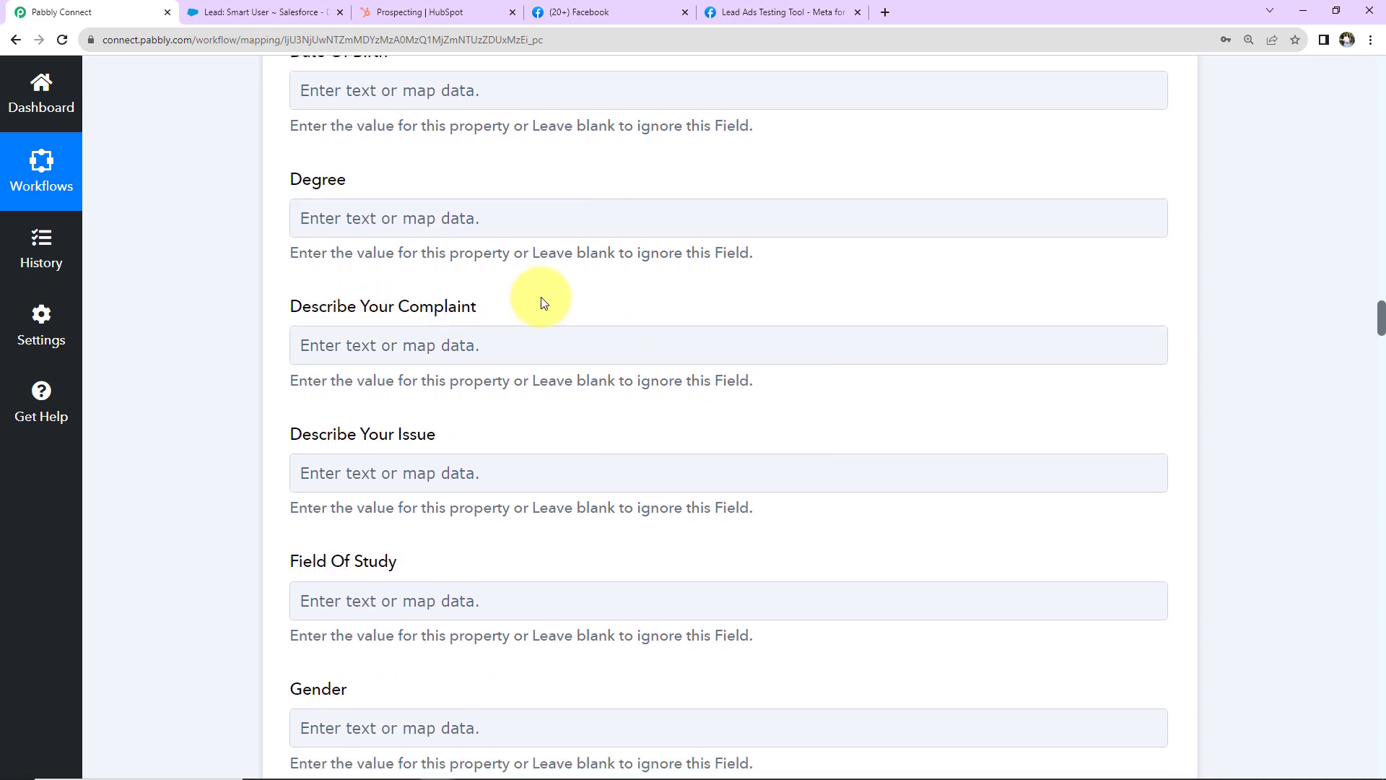
scroll(542, 300, "down", 2)
scroll(543, 302, "down", 4)
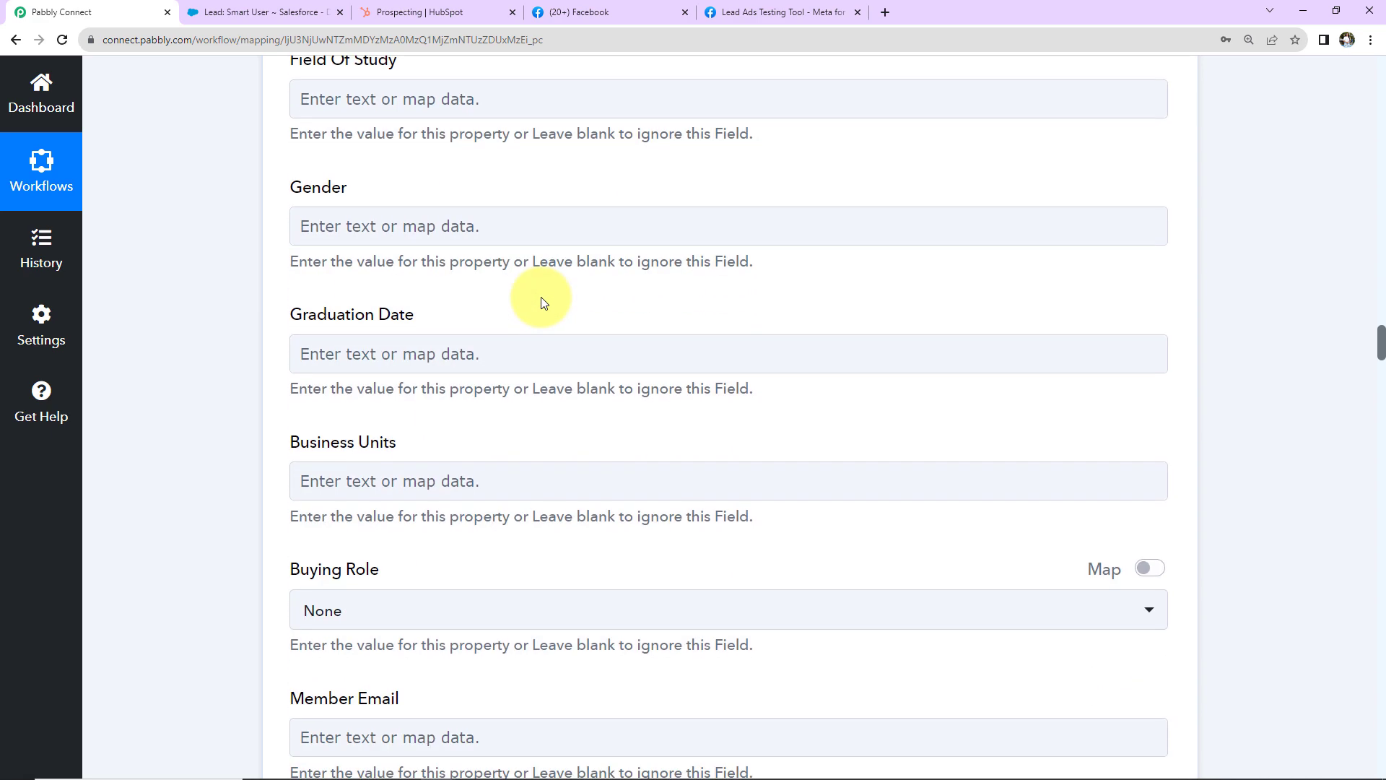
scroll(544, 301, "down", 2)
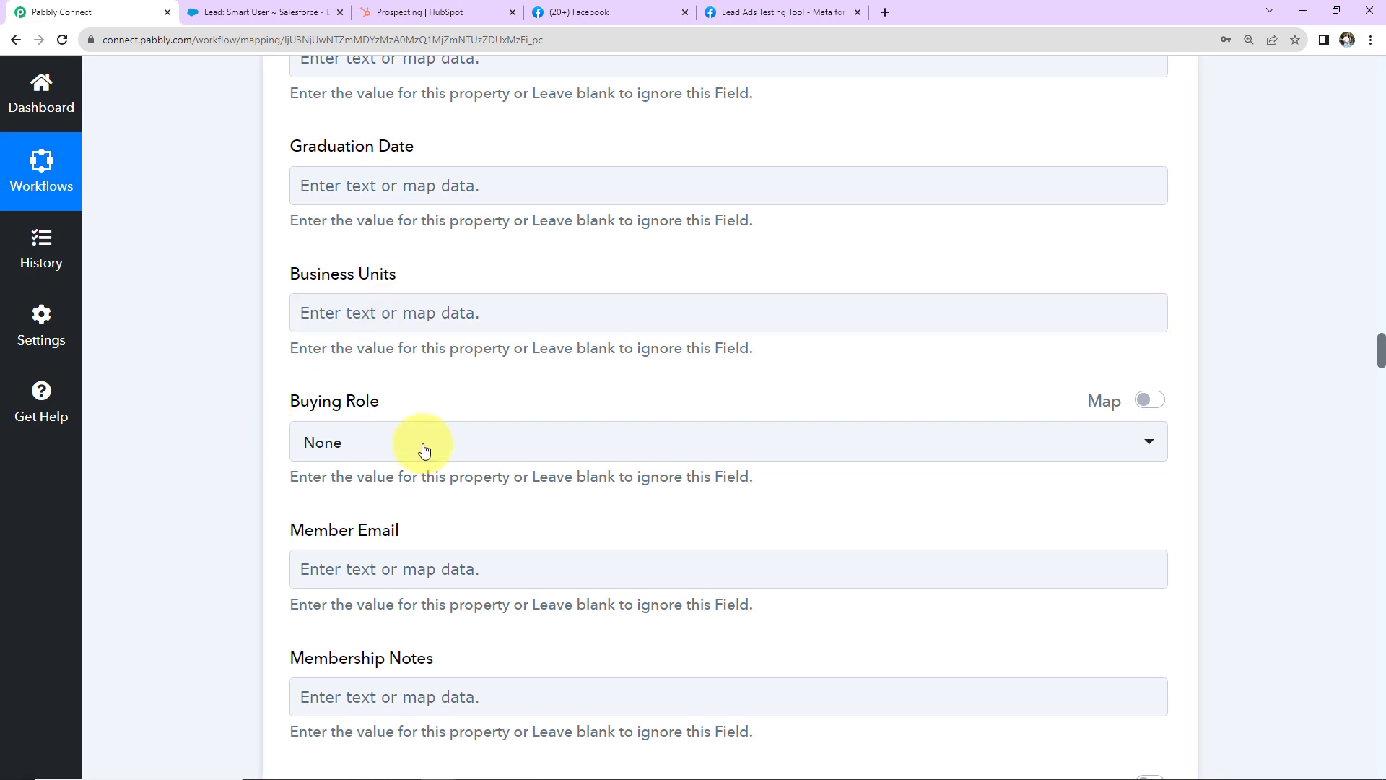
scroll(520, 384, "down", 4)
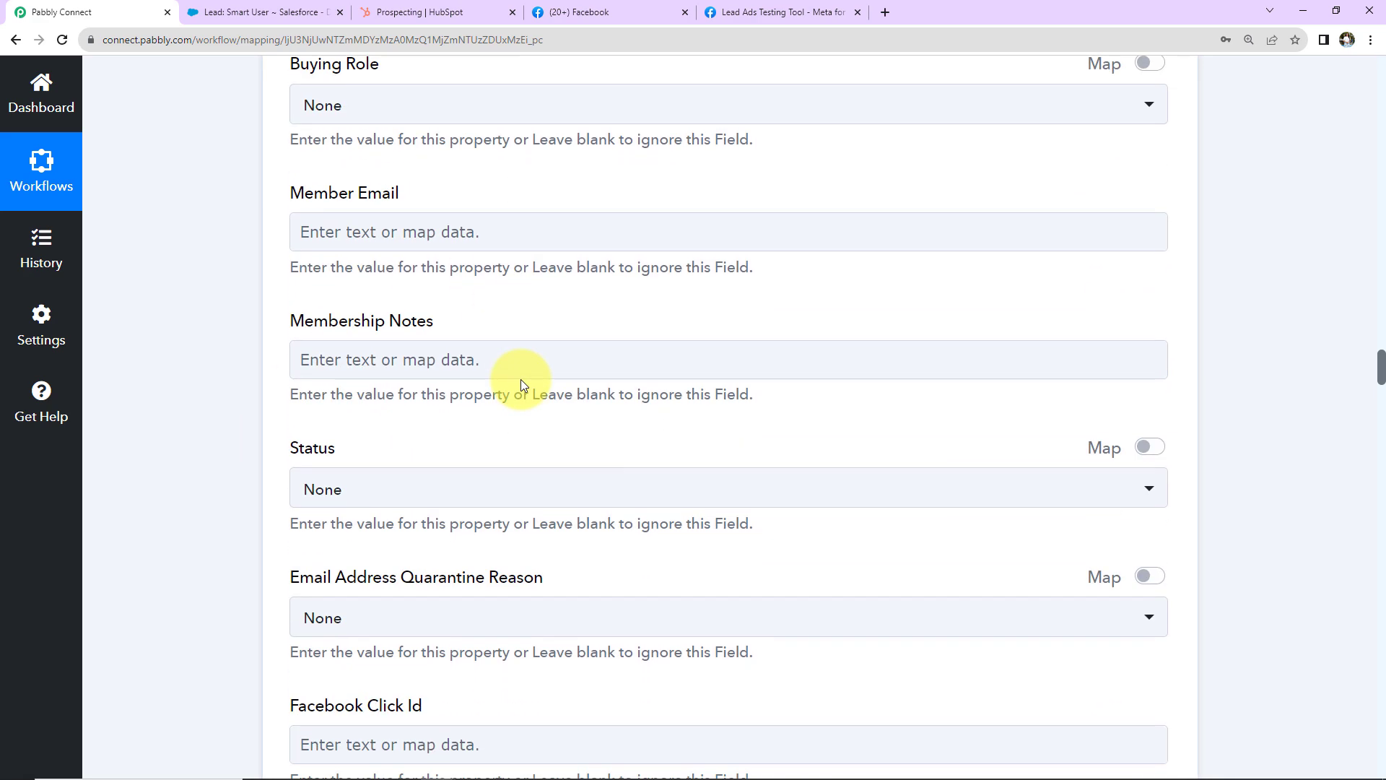
scroll(523, 384, "down", 11)
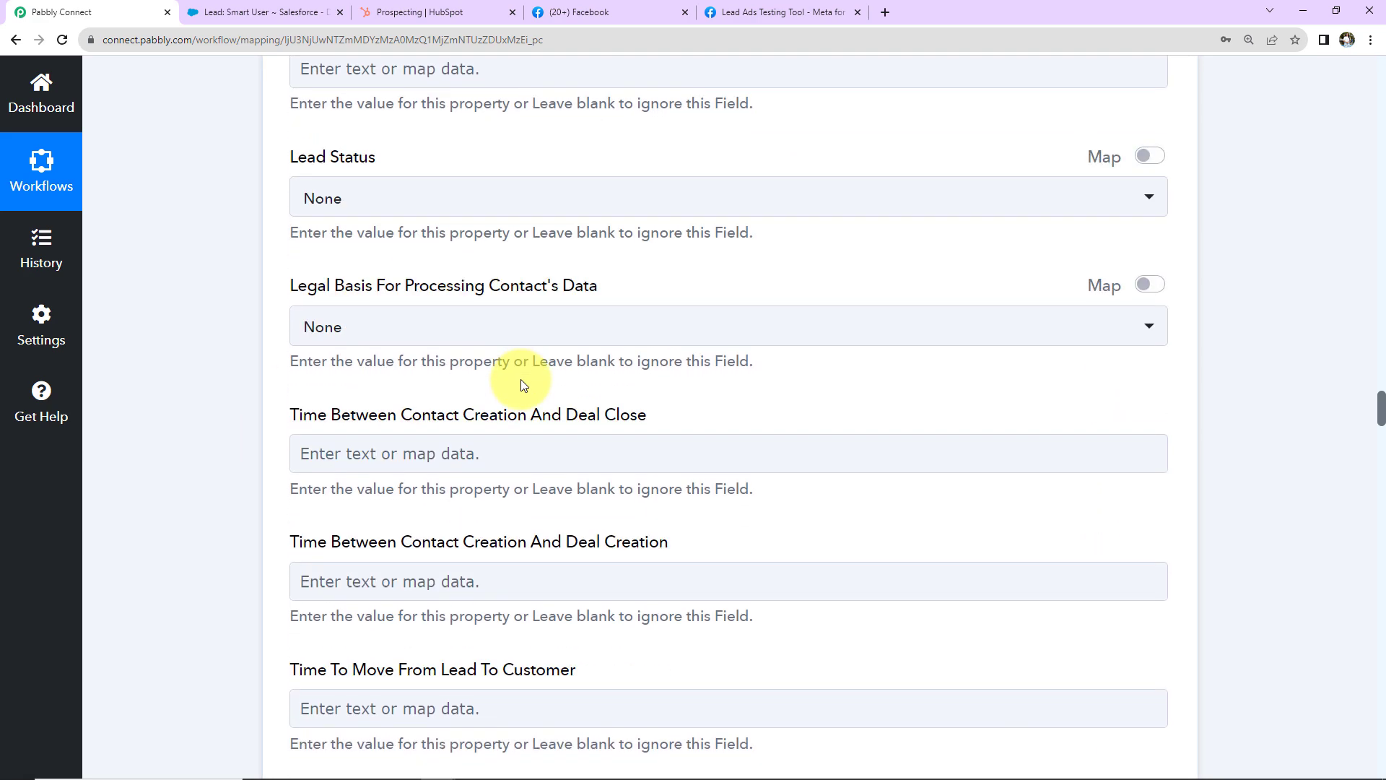
scroll(523, 383, "down", 11)
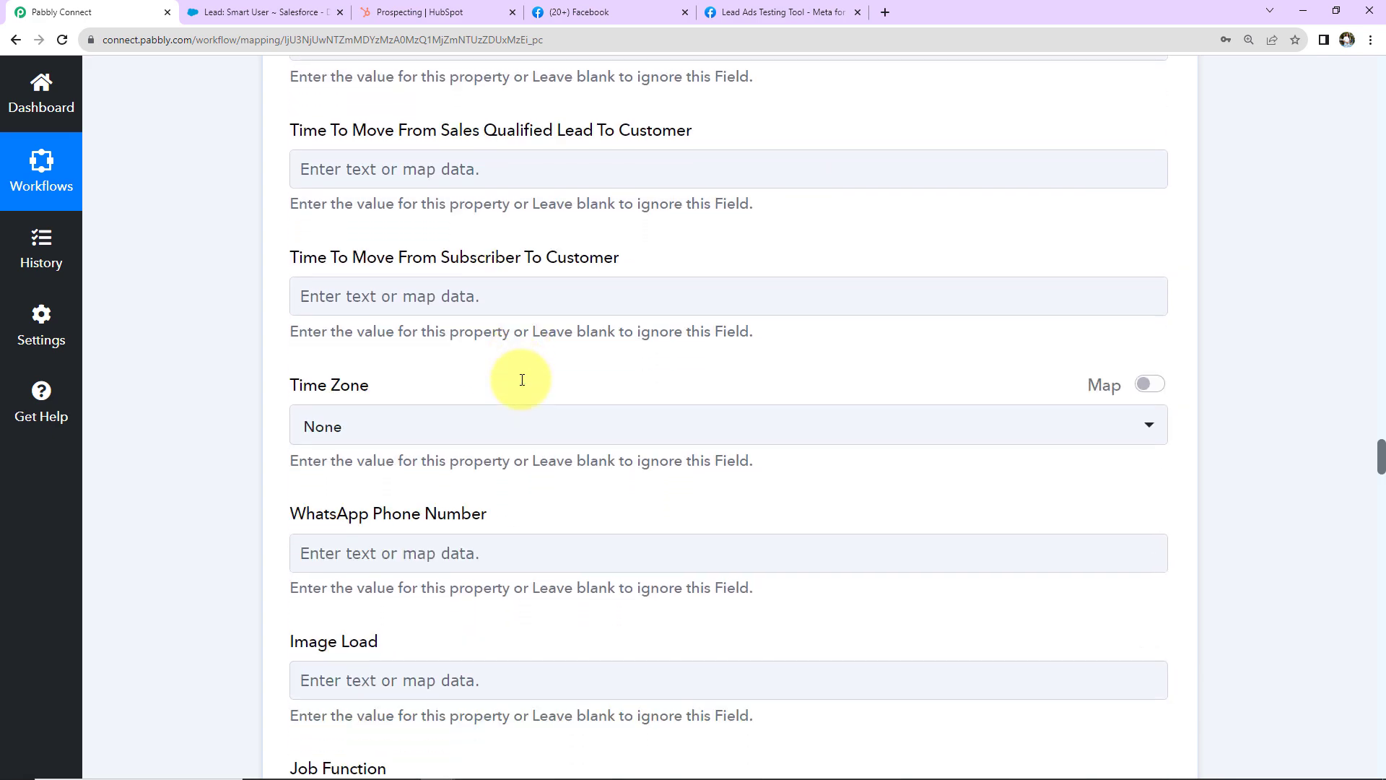
scroll(522, 379, "down", 9)
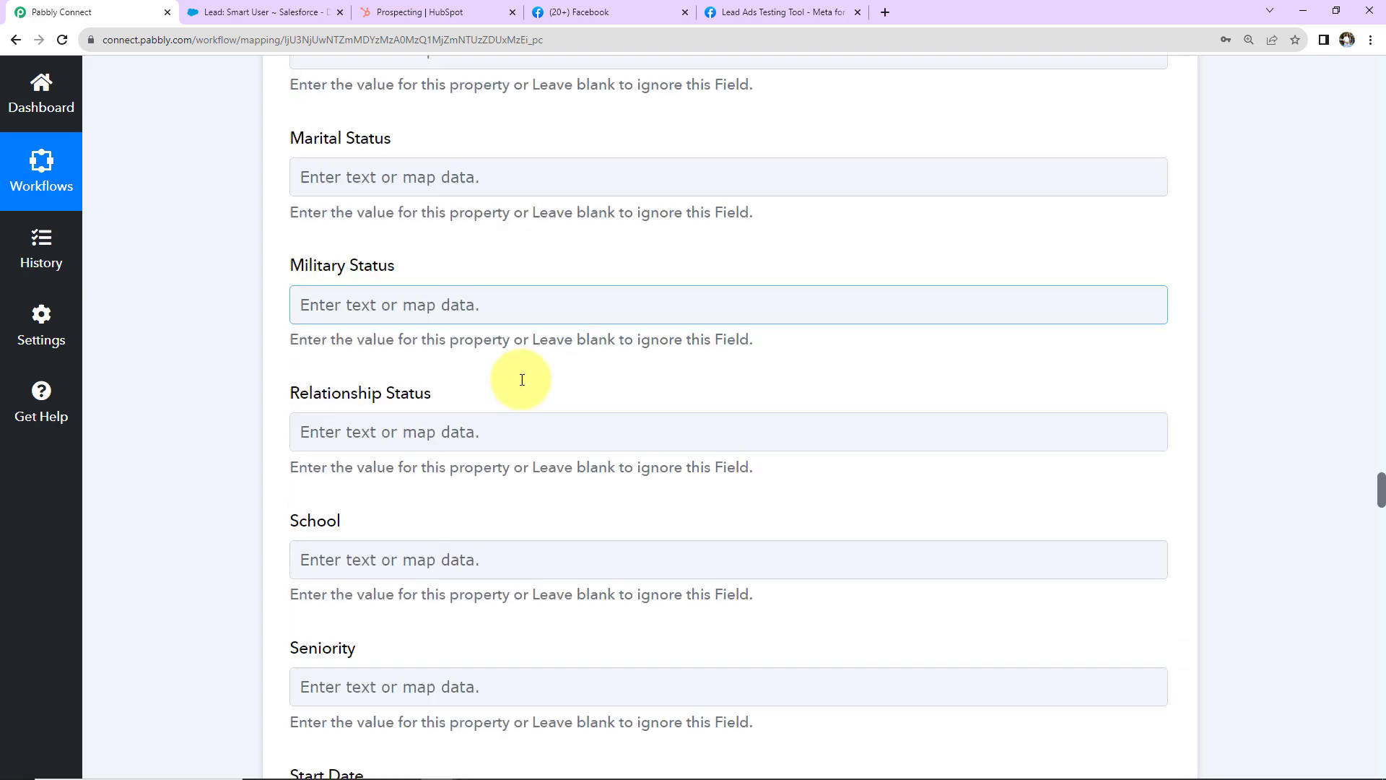
scroll(522, 380, "down", 7)
scroll(522, 380, "down", 2)
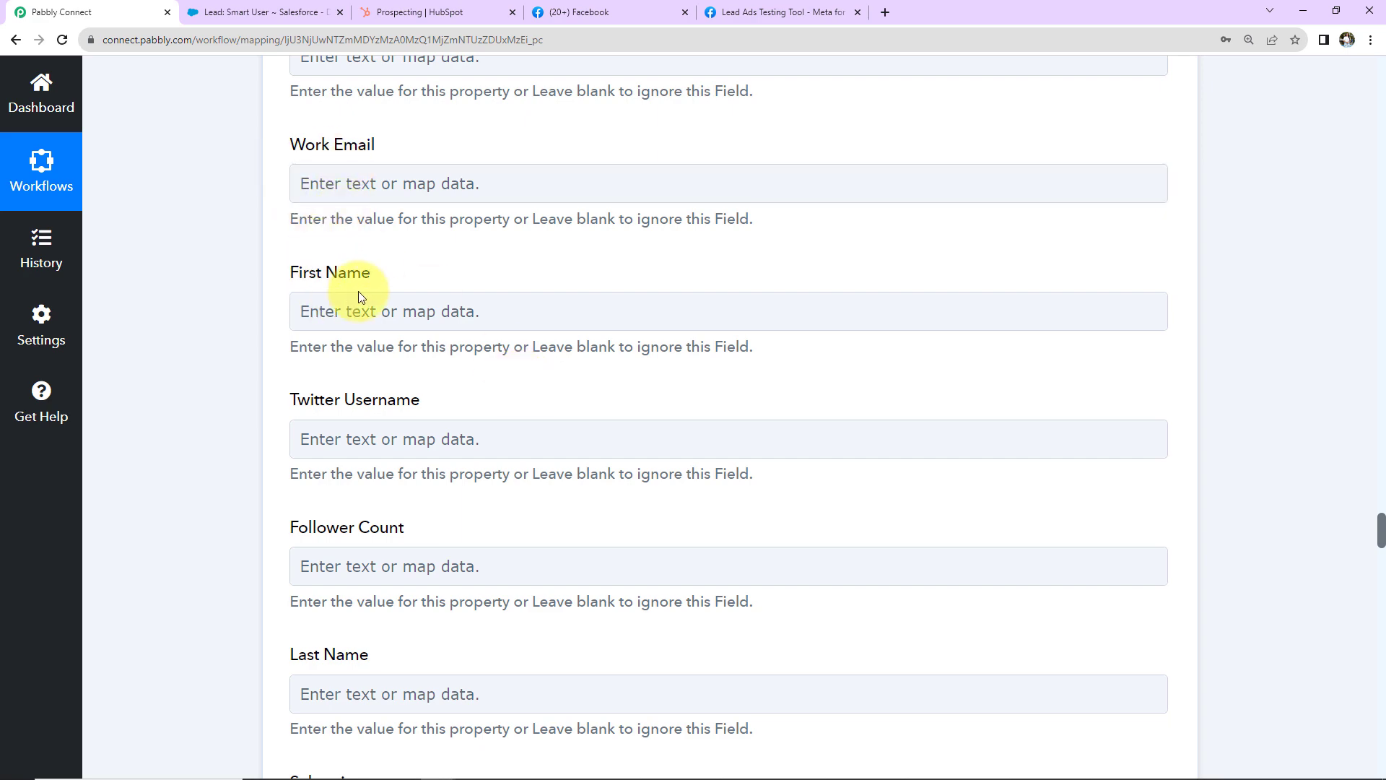
scroll(358, 291, "down", 2)
left_click(338, 143)
left_click(340, 309)
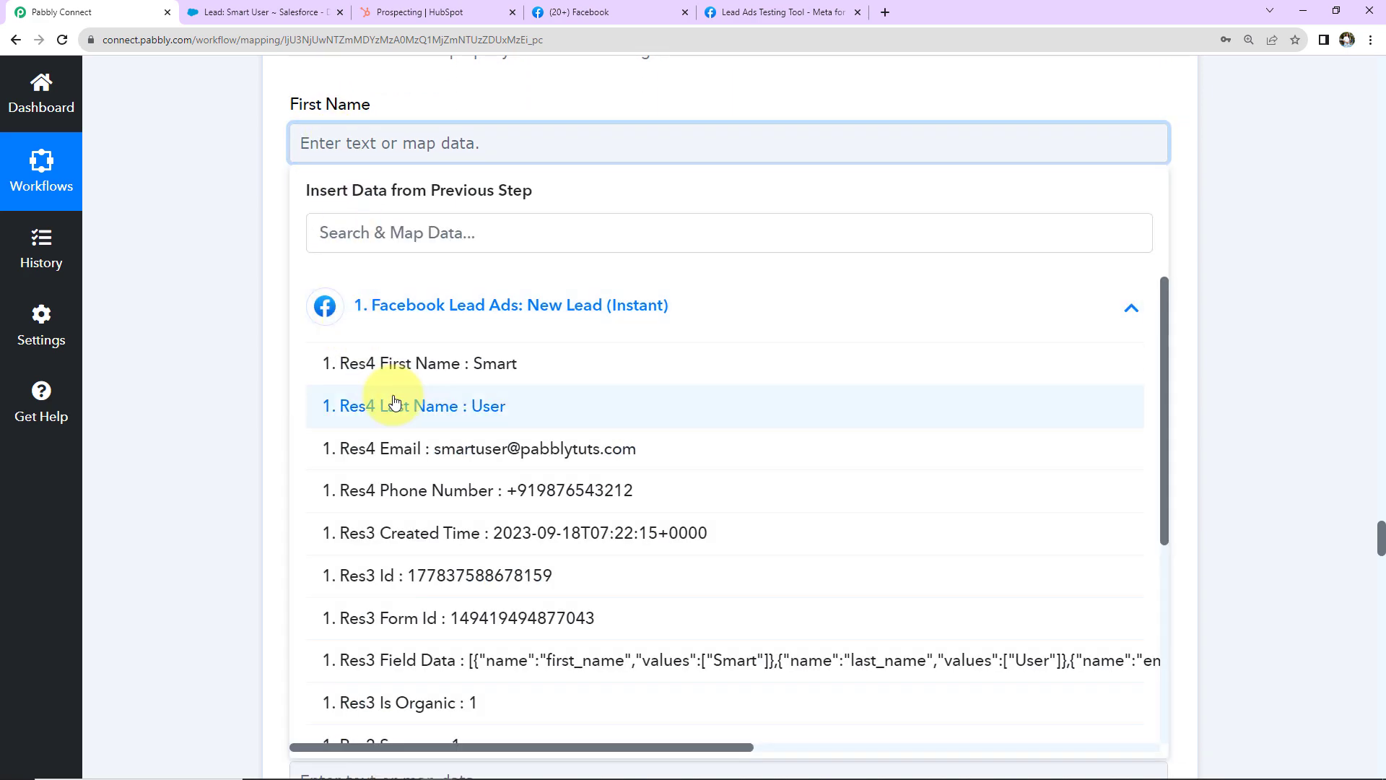
left_click(340, 363)
scroll(480, 340, "down", 2)
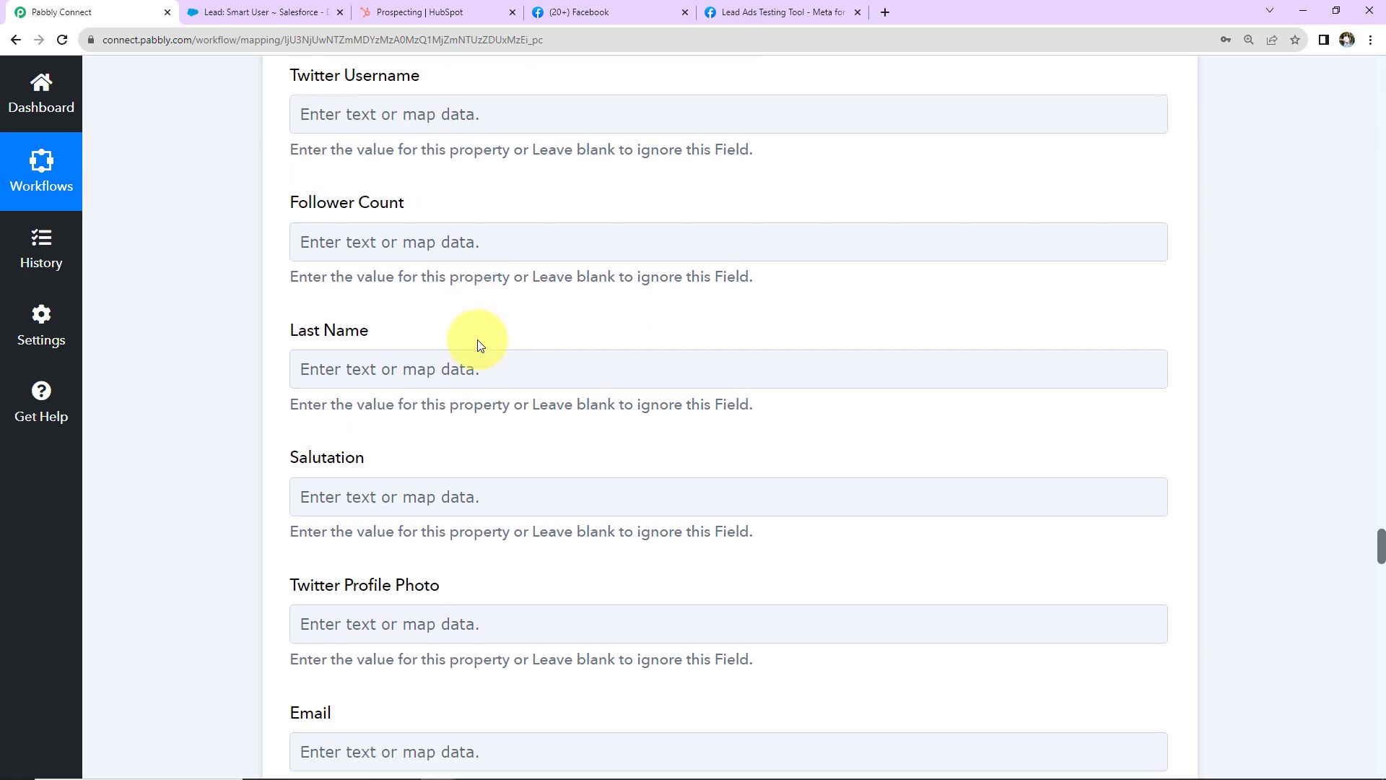
left_click(411, 367)
scroll(443, 379, "down", 4)
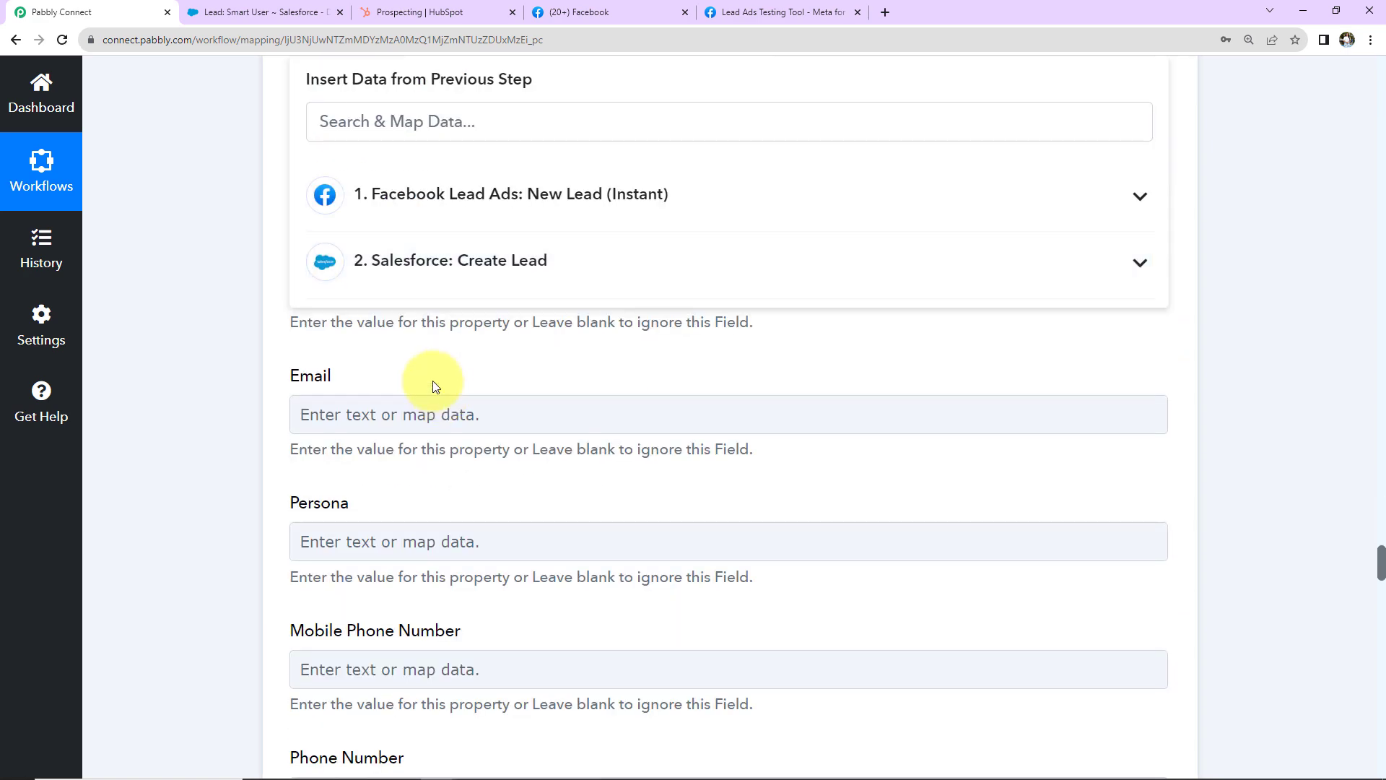
left_click(387, 196)
left_click(361, 301)
left_click(193, 235)
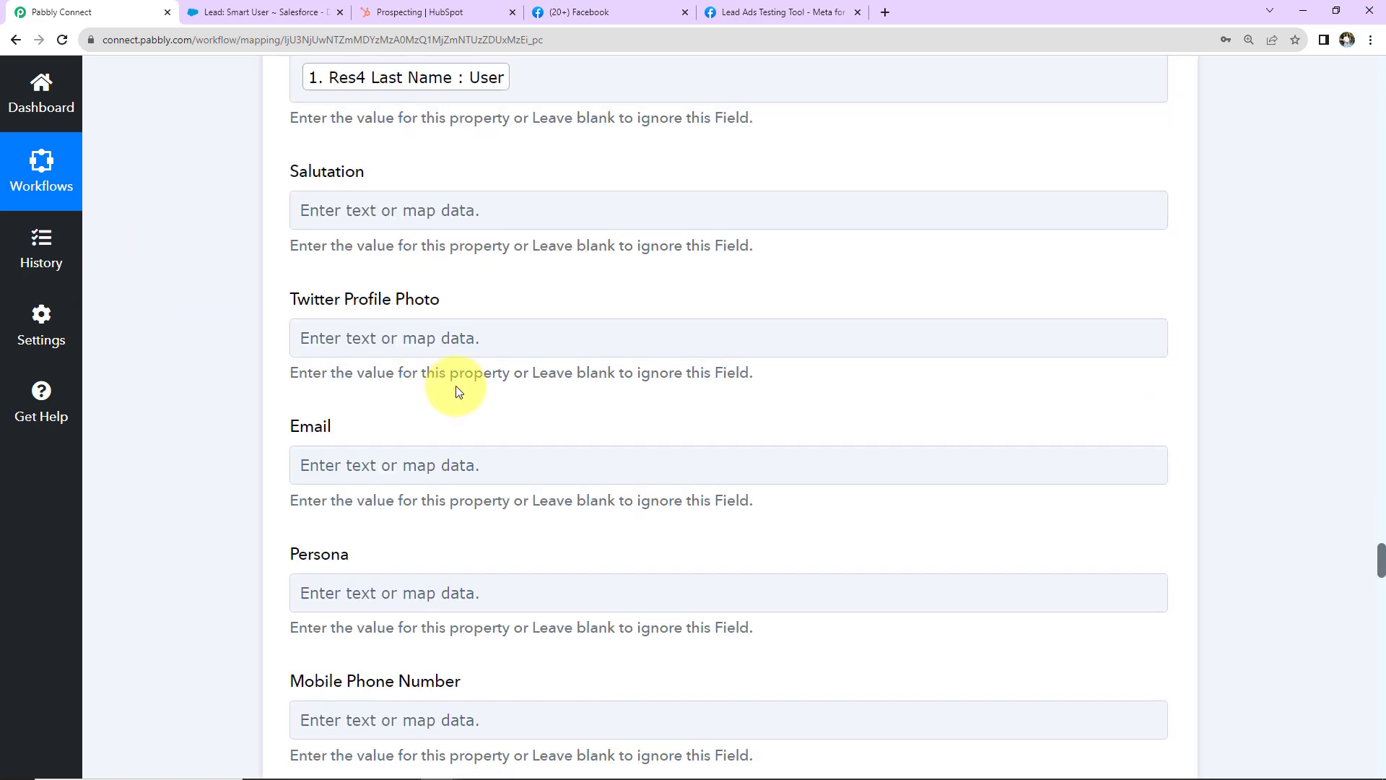
Step: Map Res4 Email into Email and Res4 Phone Number into Phone Number
scroll(455, 389, "down", 2)
left_click(377, 294)
left_click(409, 459)
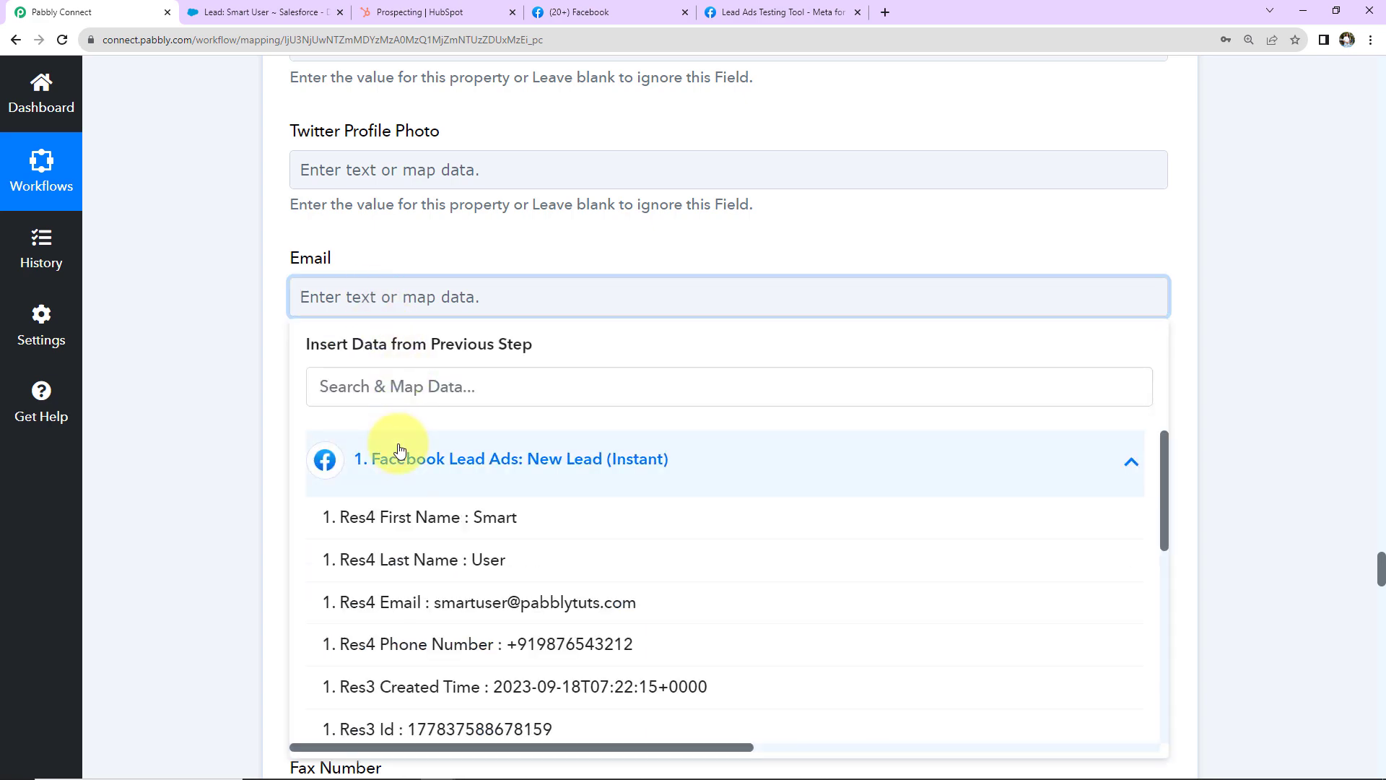
left_click(442, 600)
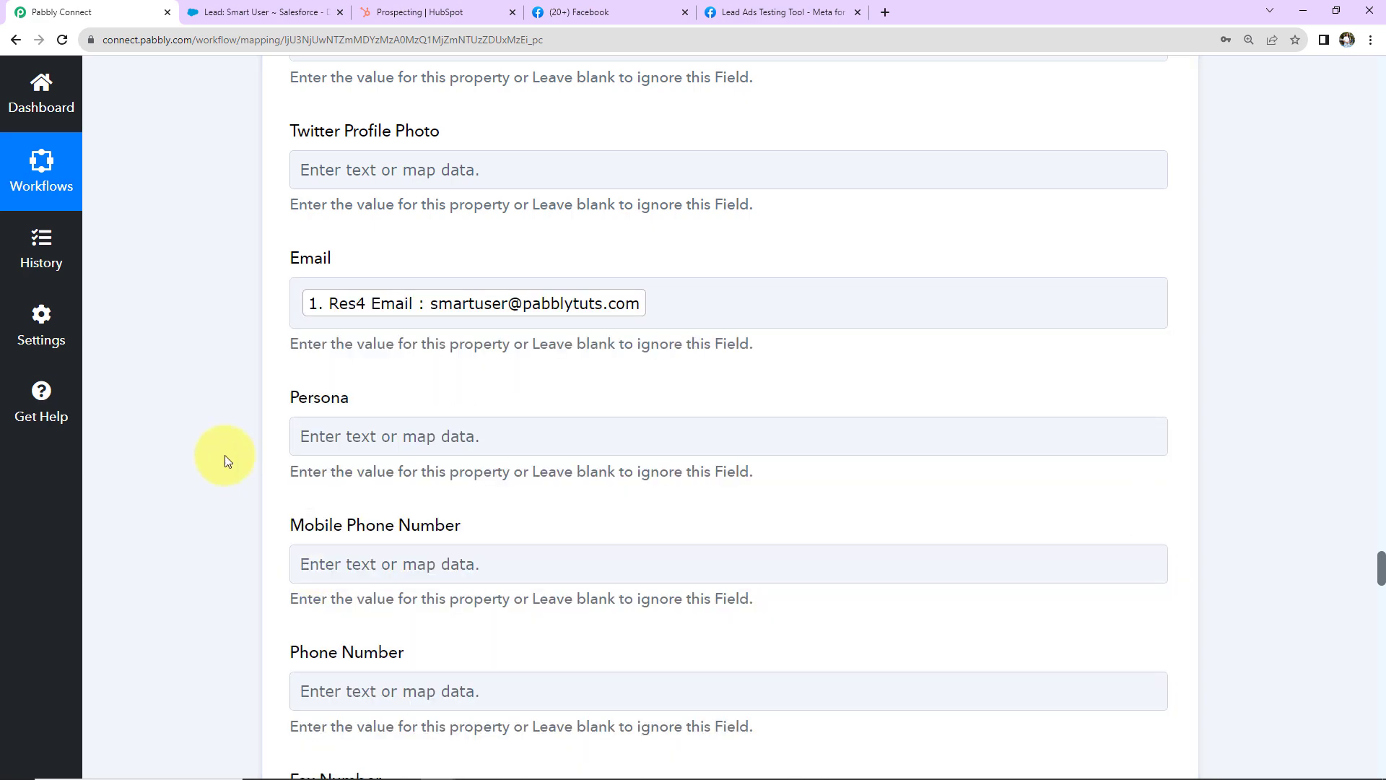
scroll(224, 454, "down", 4)
scroll(302, 463, "down", 4)
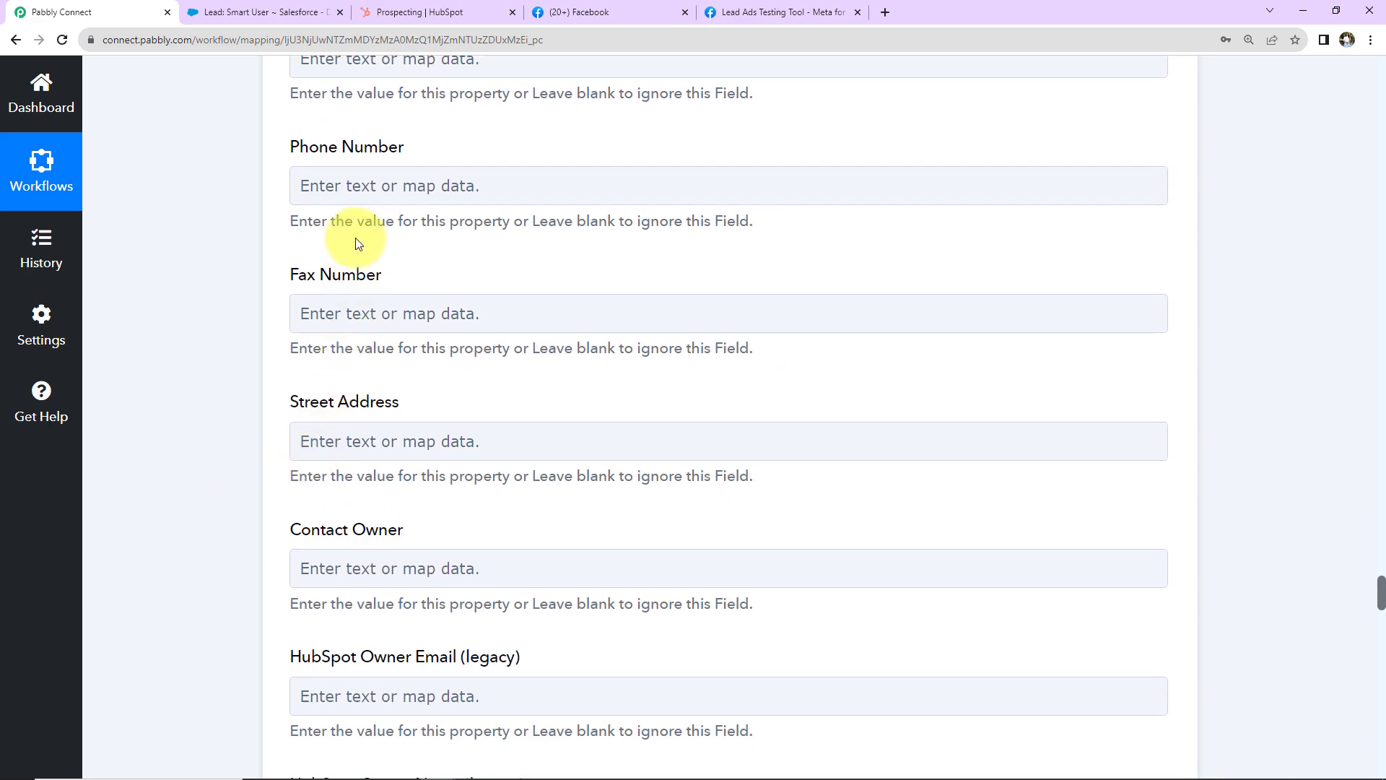
left_click(358, 186)
left_click(382, 374)
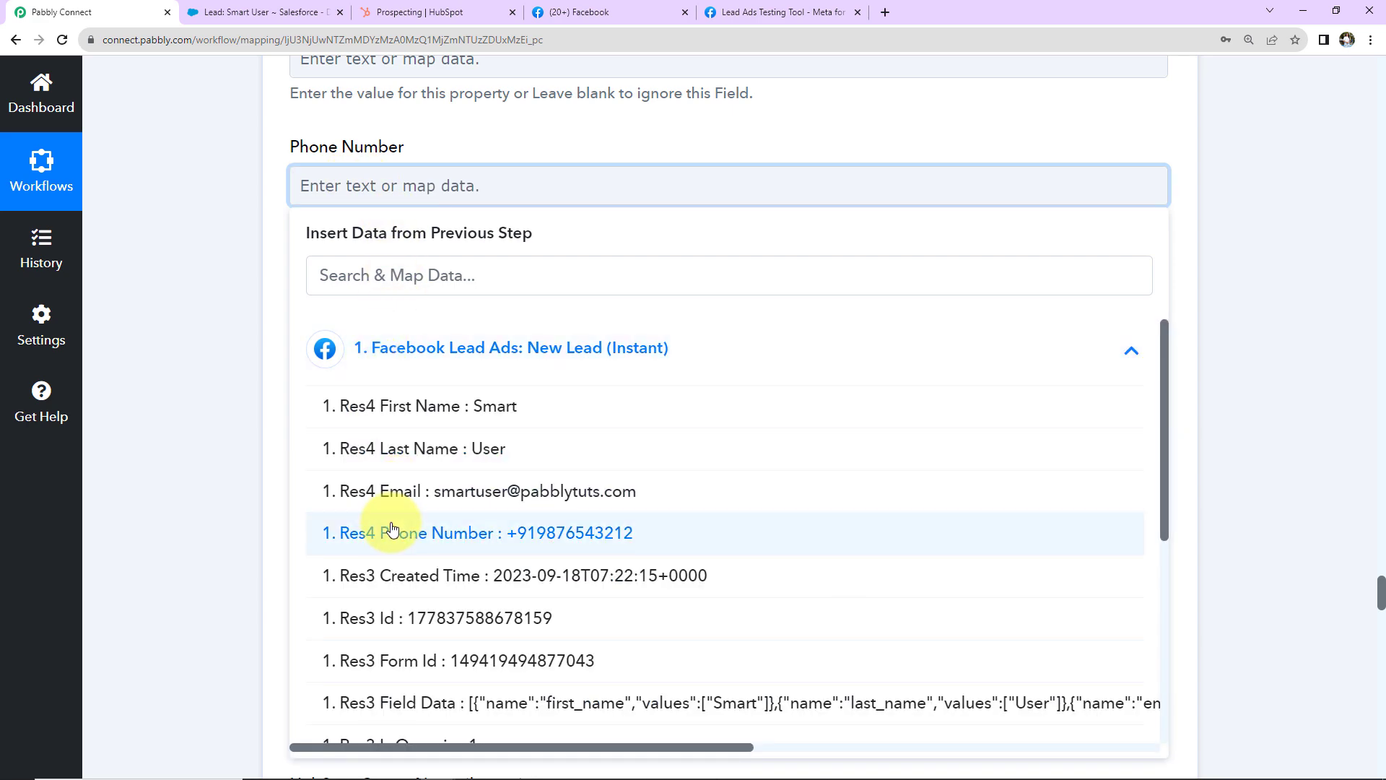
left_click(364, 532)
left_click(228, 409)
scroll(562, 404, "down", 13)
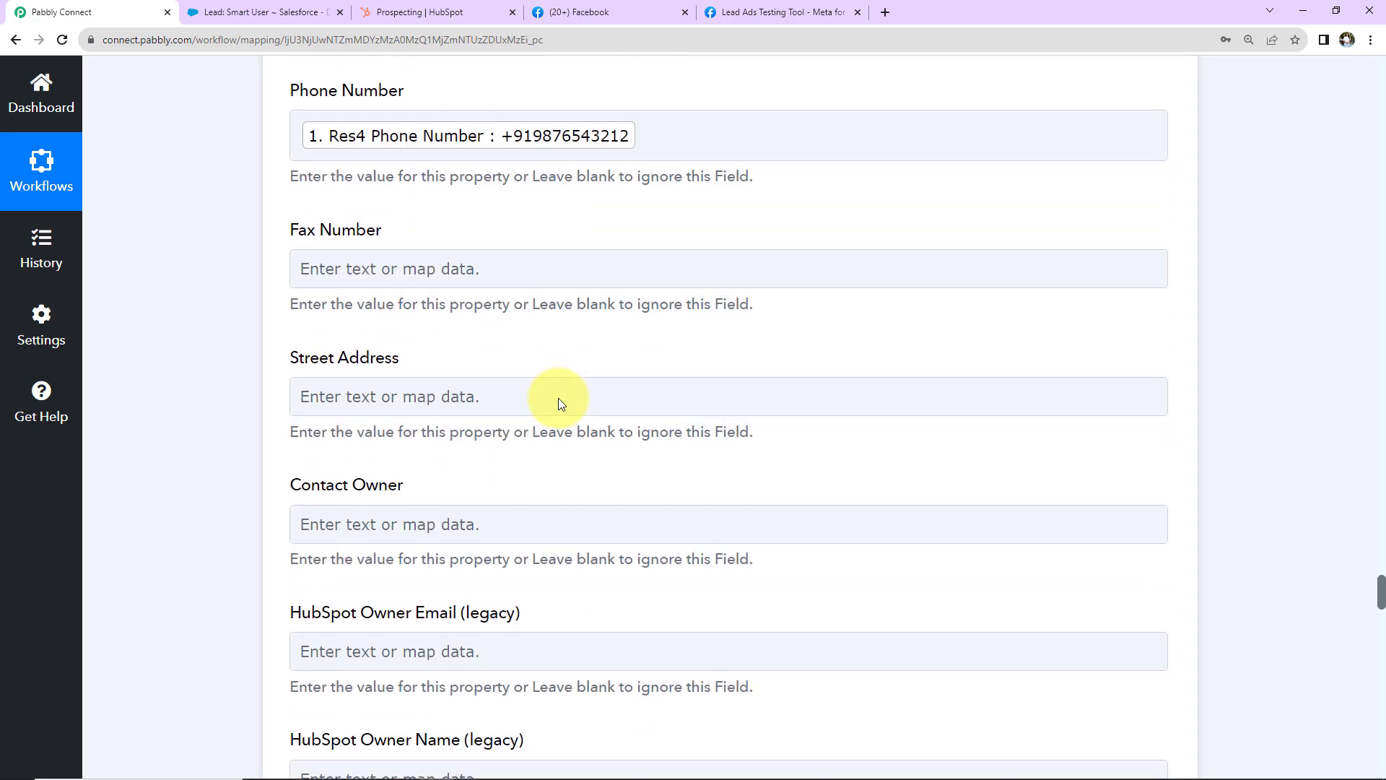
scroll(560, 399, "down", 5)
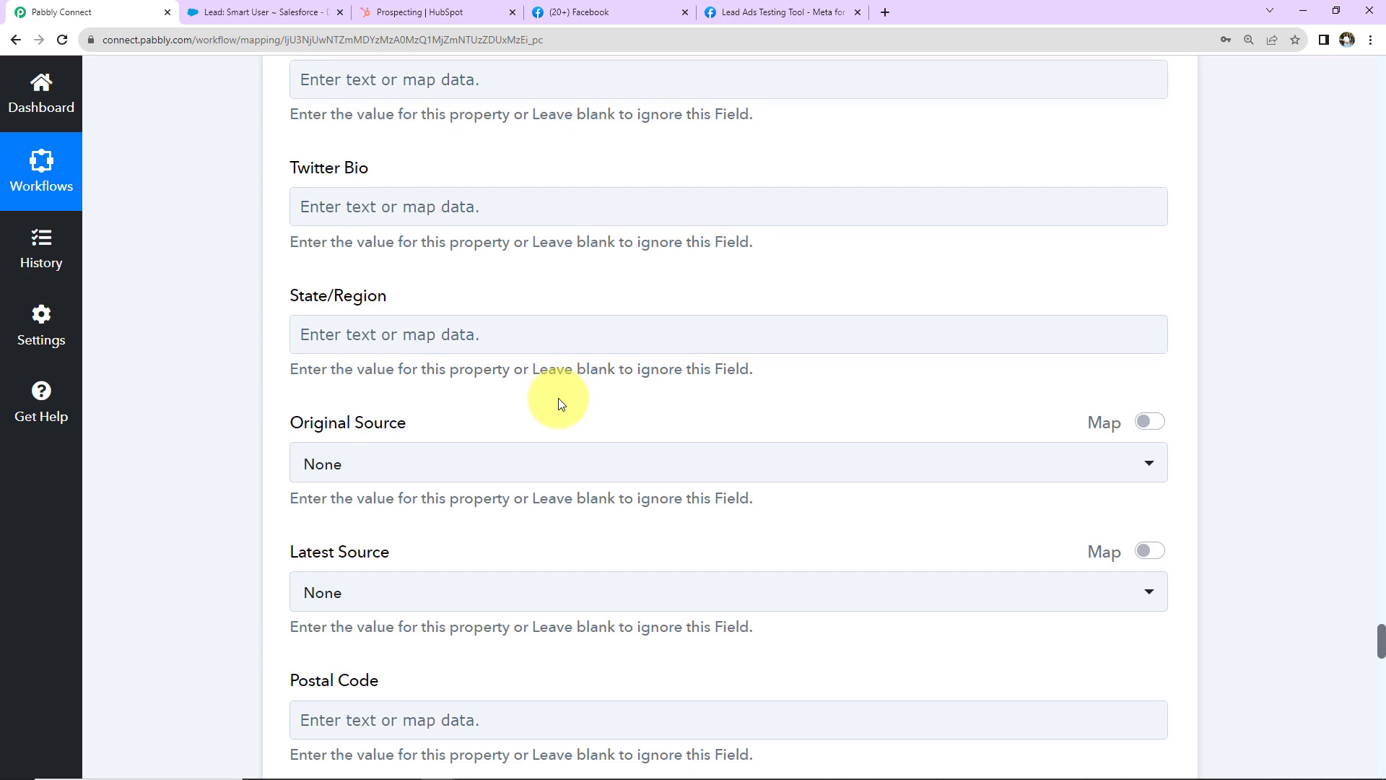
scroll(559, 401, "down", 5)
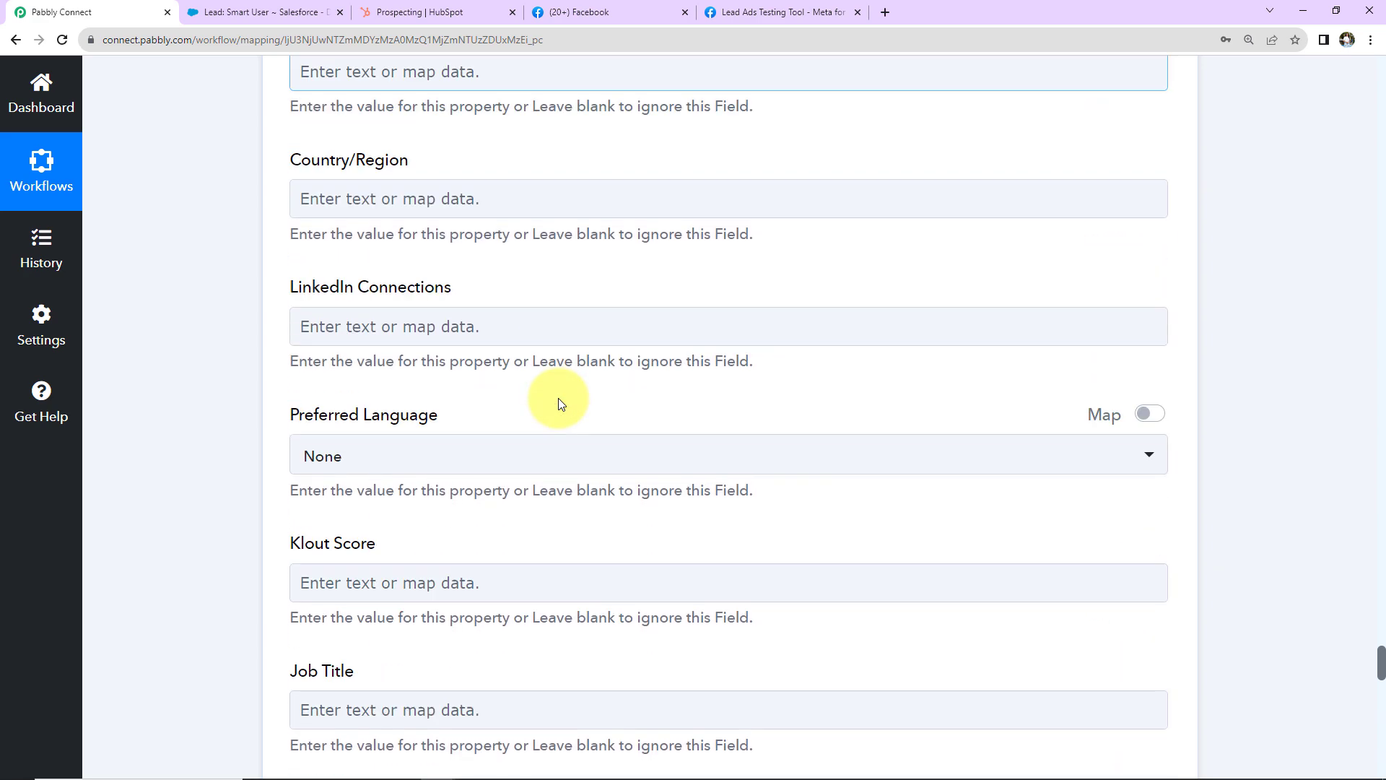
scroll(562, 403, "down", 7)
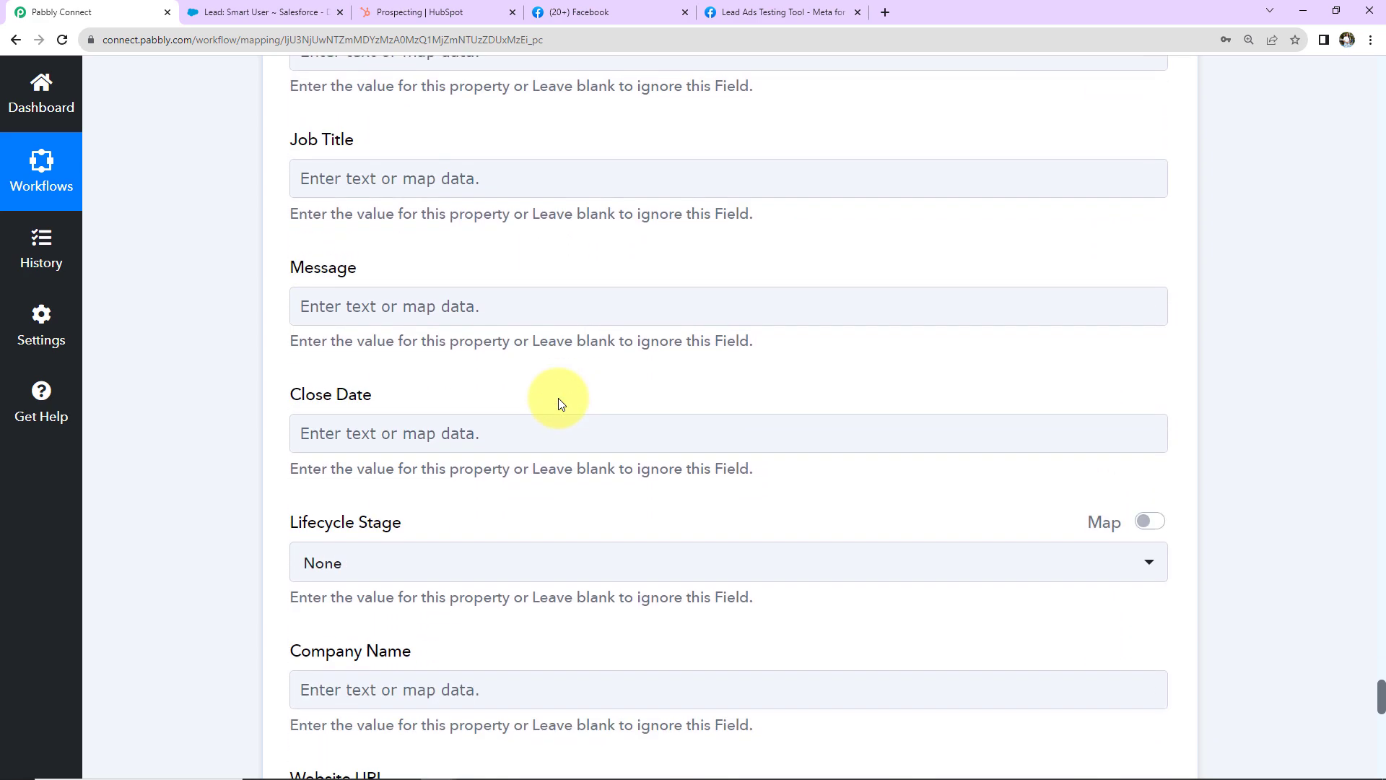
scroll(560, 395, "down", 14)
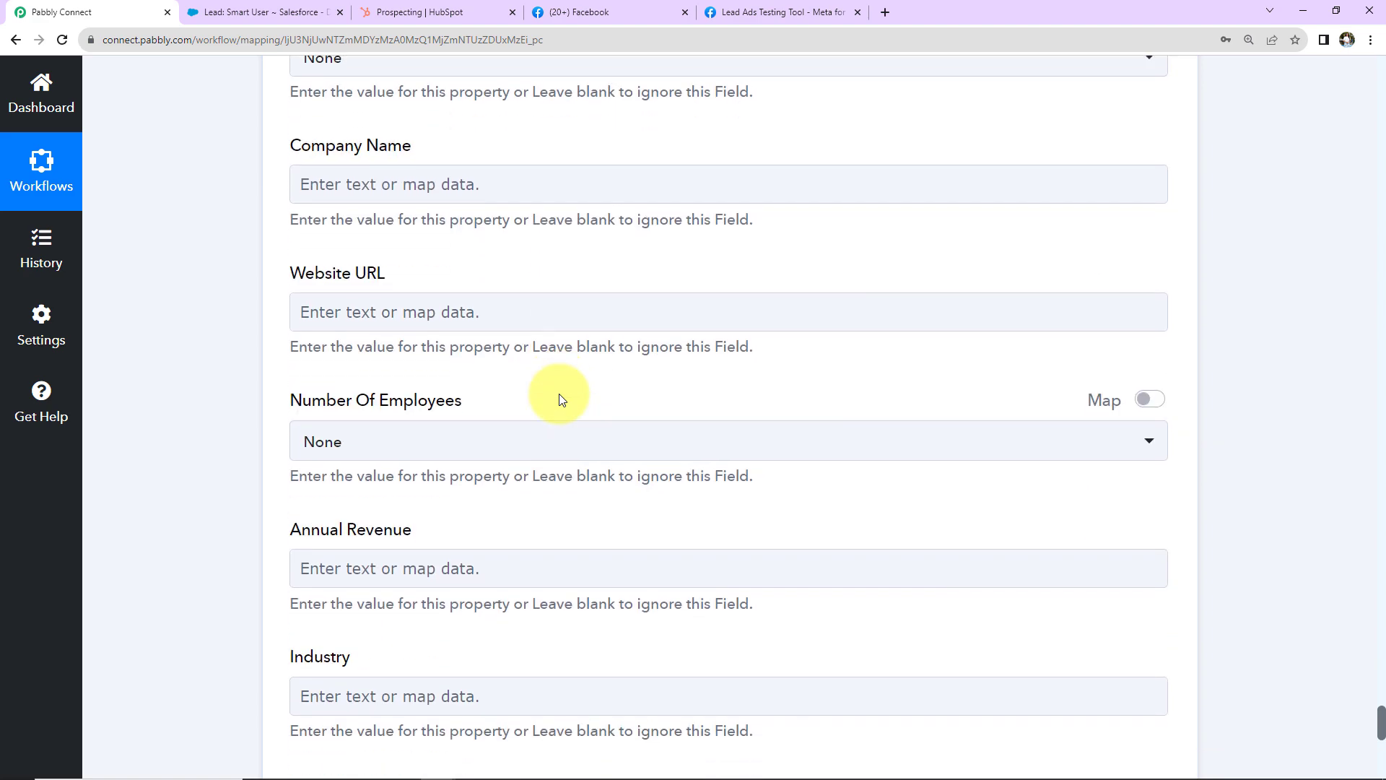
Step: Save the HubSpot step, send a test, and confirm contact Id 3301 was returned
left_click(406, 491)
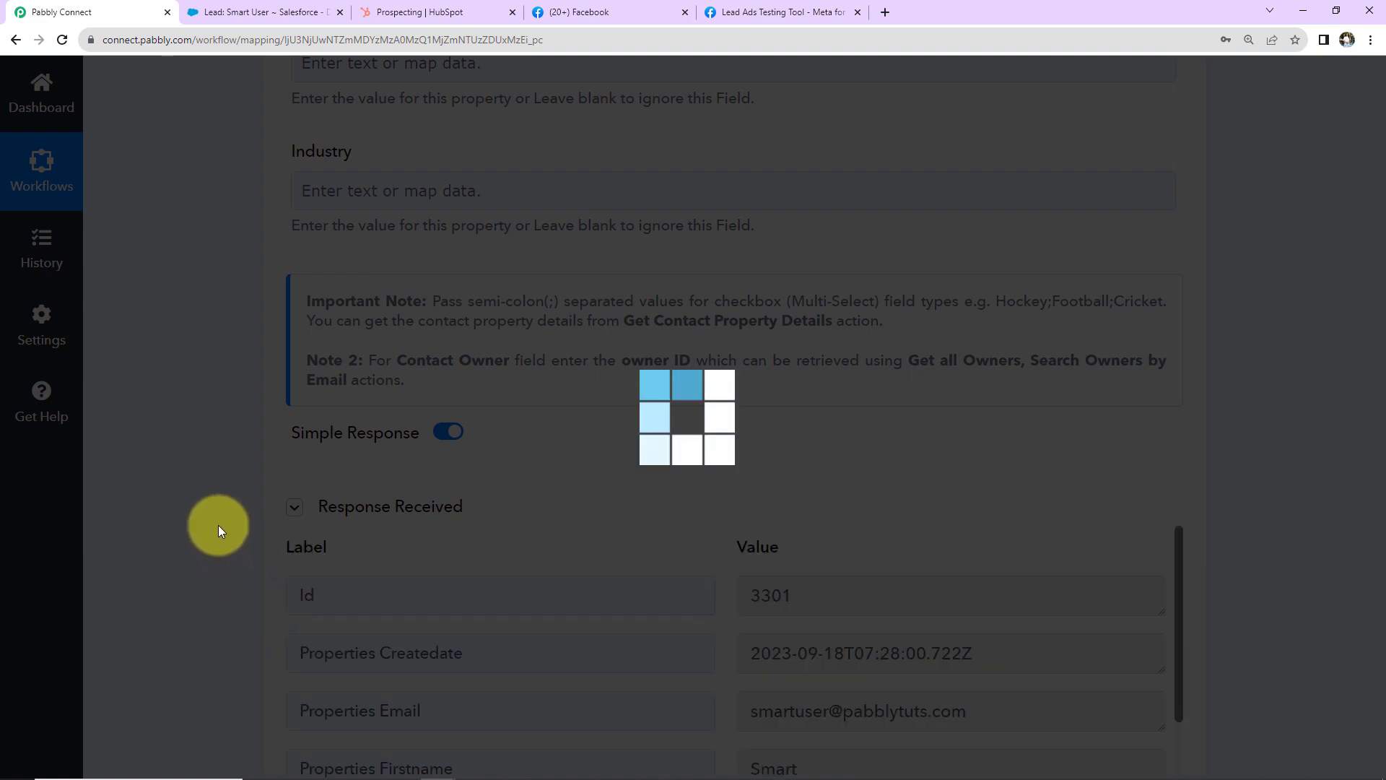
scroll(220, 529, "down", 5)
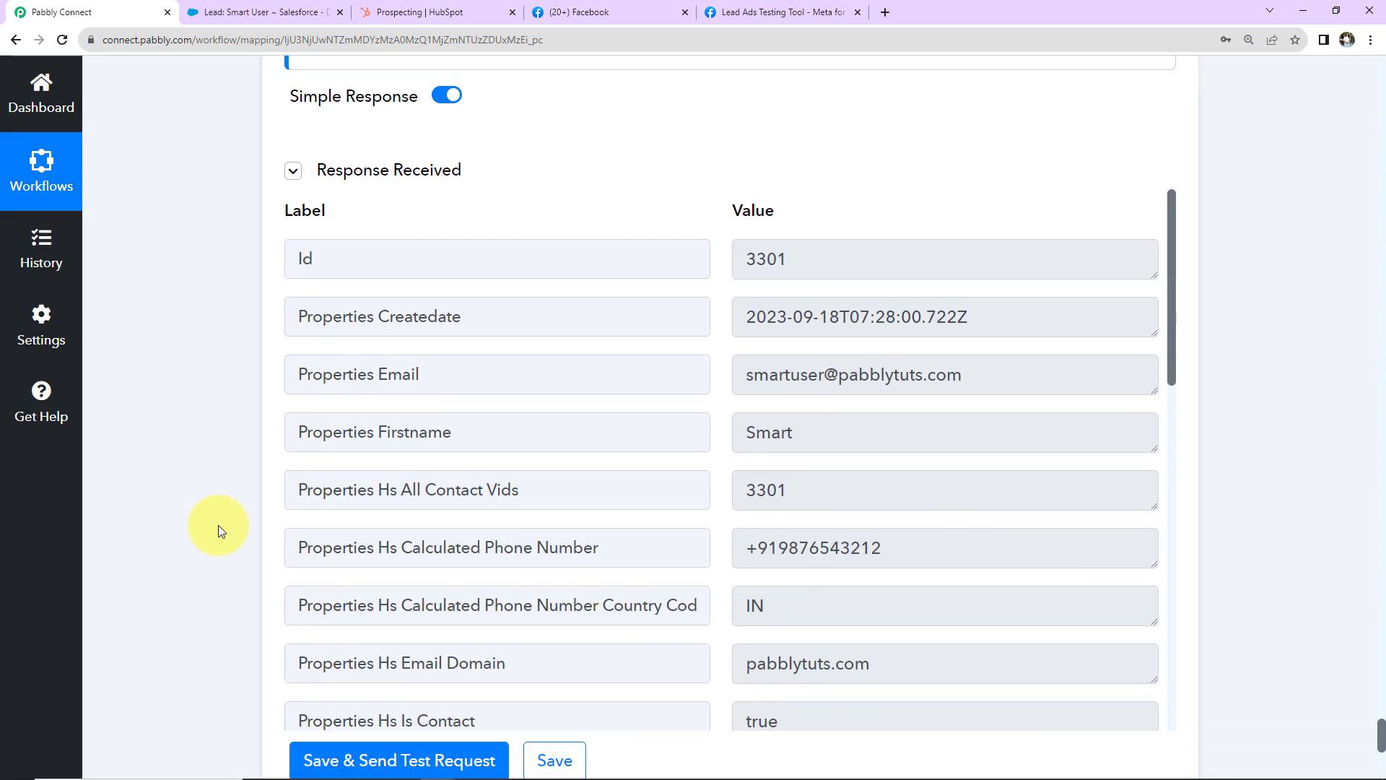
left_click(401, 13)
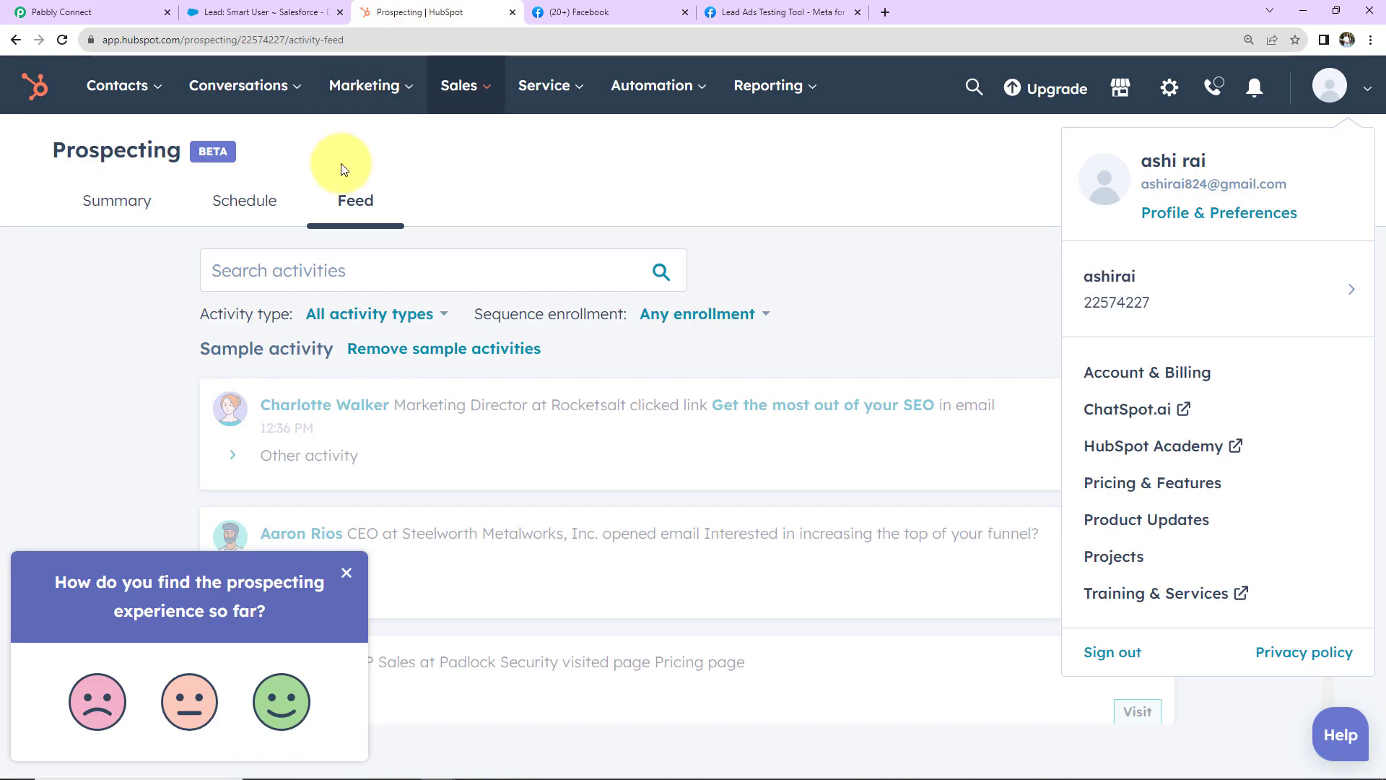
Step: Go to Contacts > Contacts in HubSpot and open the new test contact's record
left_click(115, 85)
left_click(125, 156)
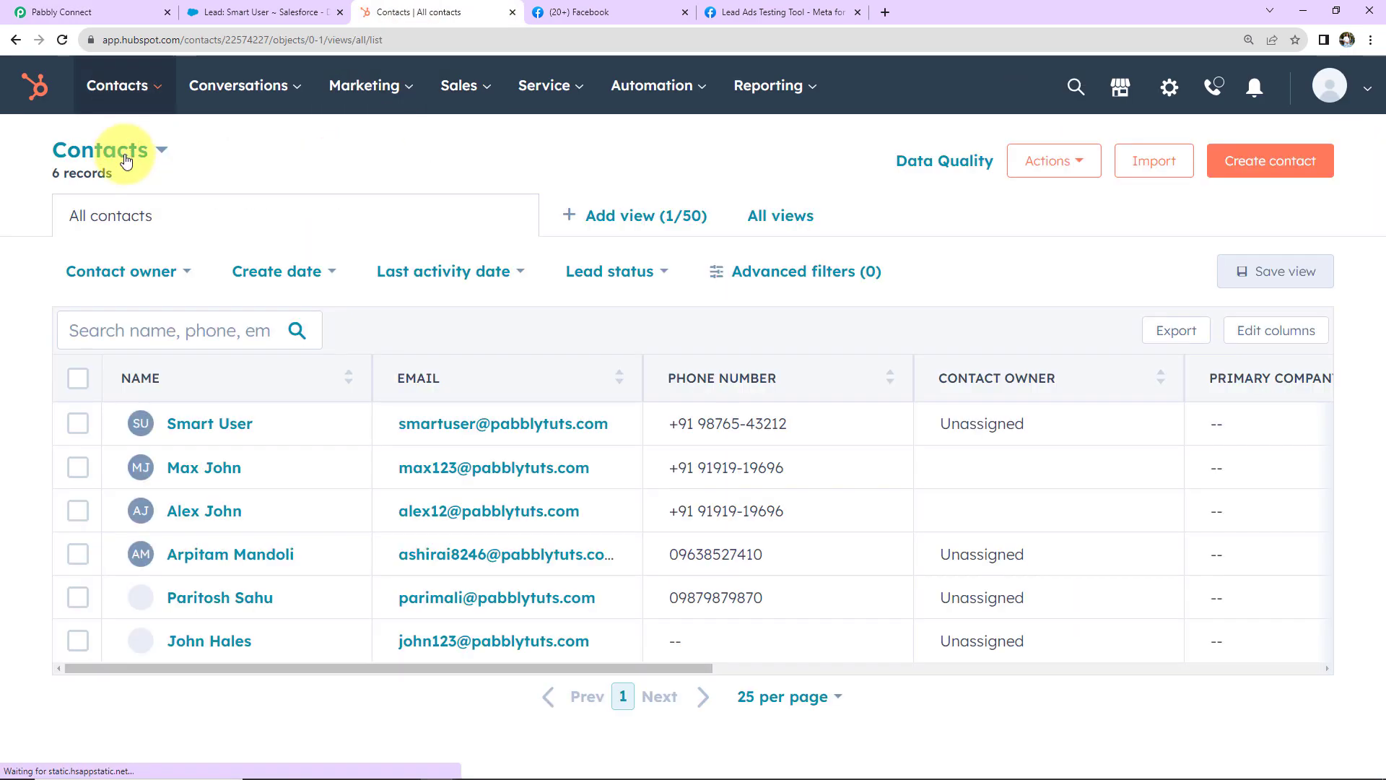
left_click(193, 431)
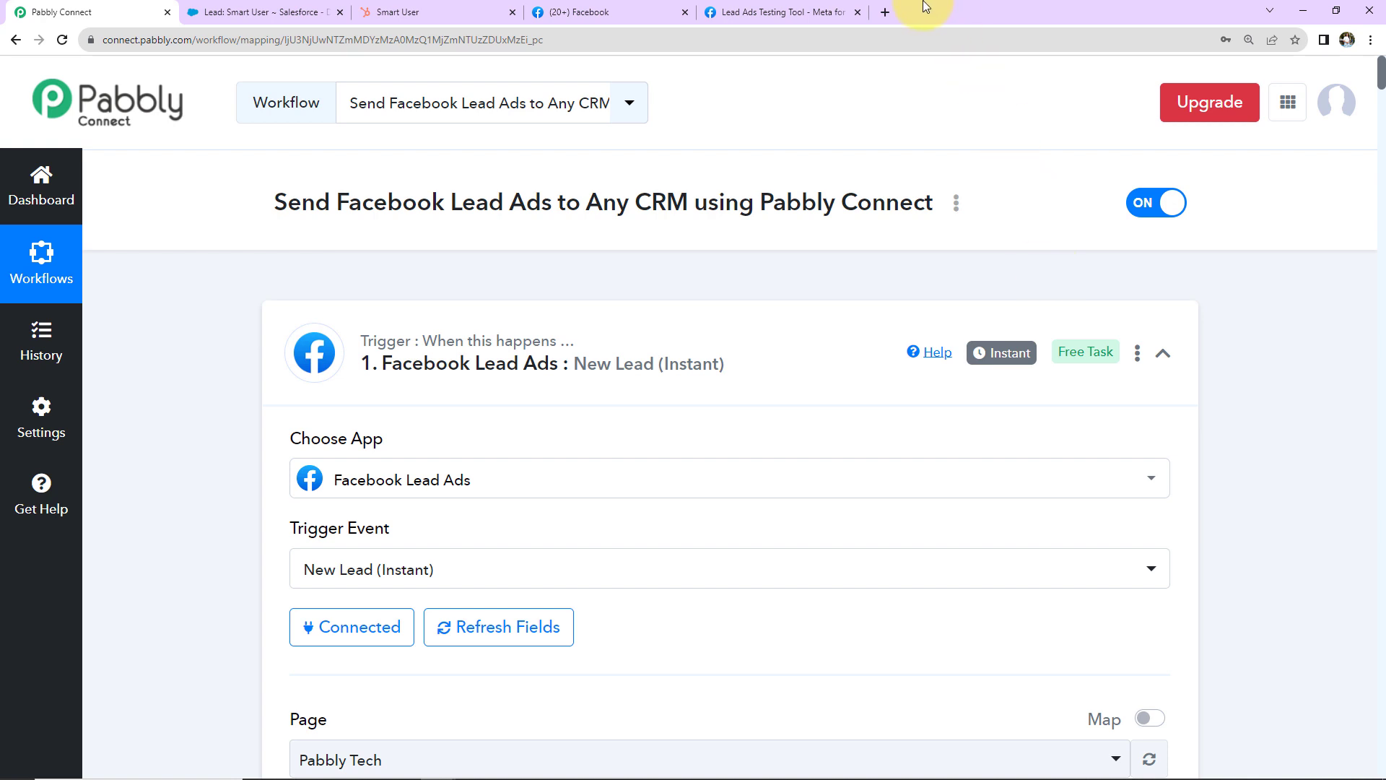
Step: Delete the existing test lead in the Lead Ads Testing Tool and reload the page
left_click(752, 10)
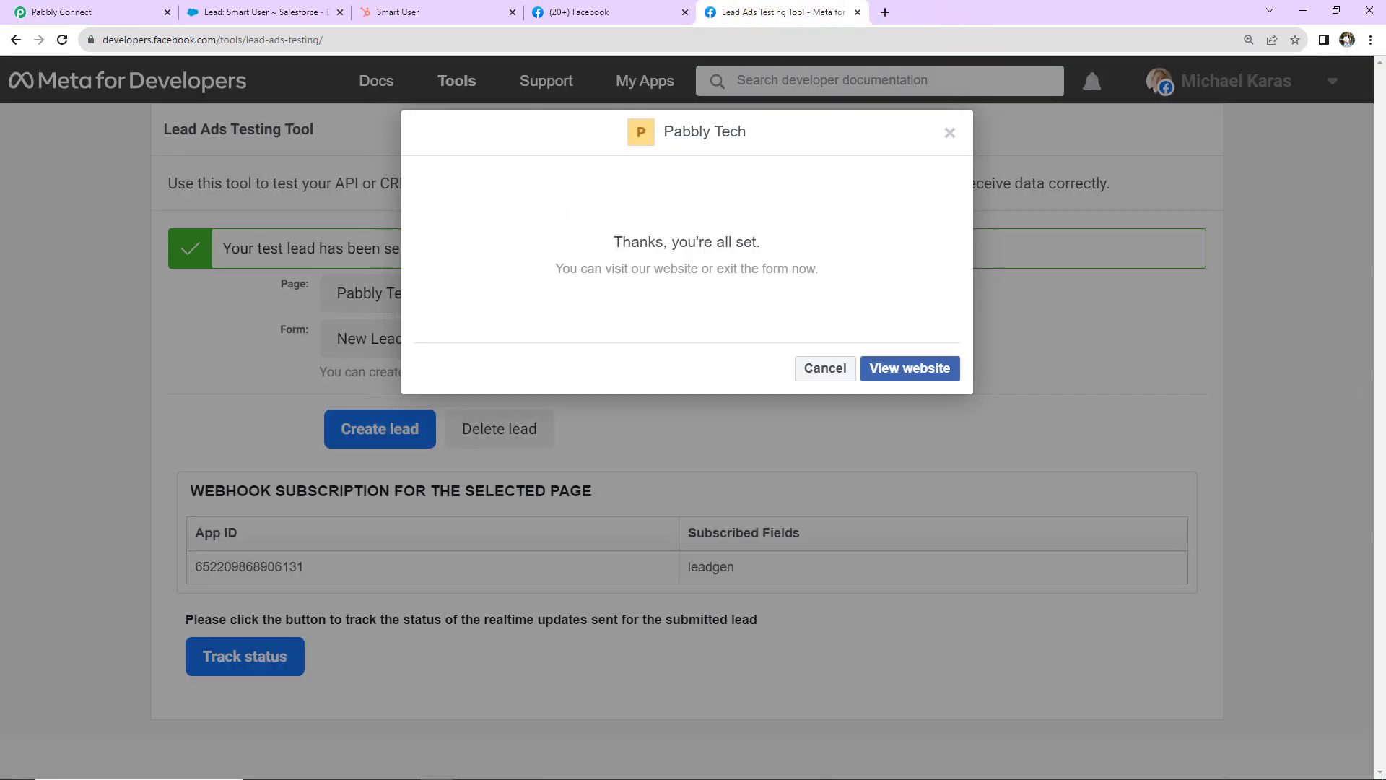
left_click(948, 132)
left_click(484, 432)
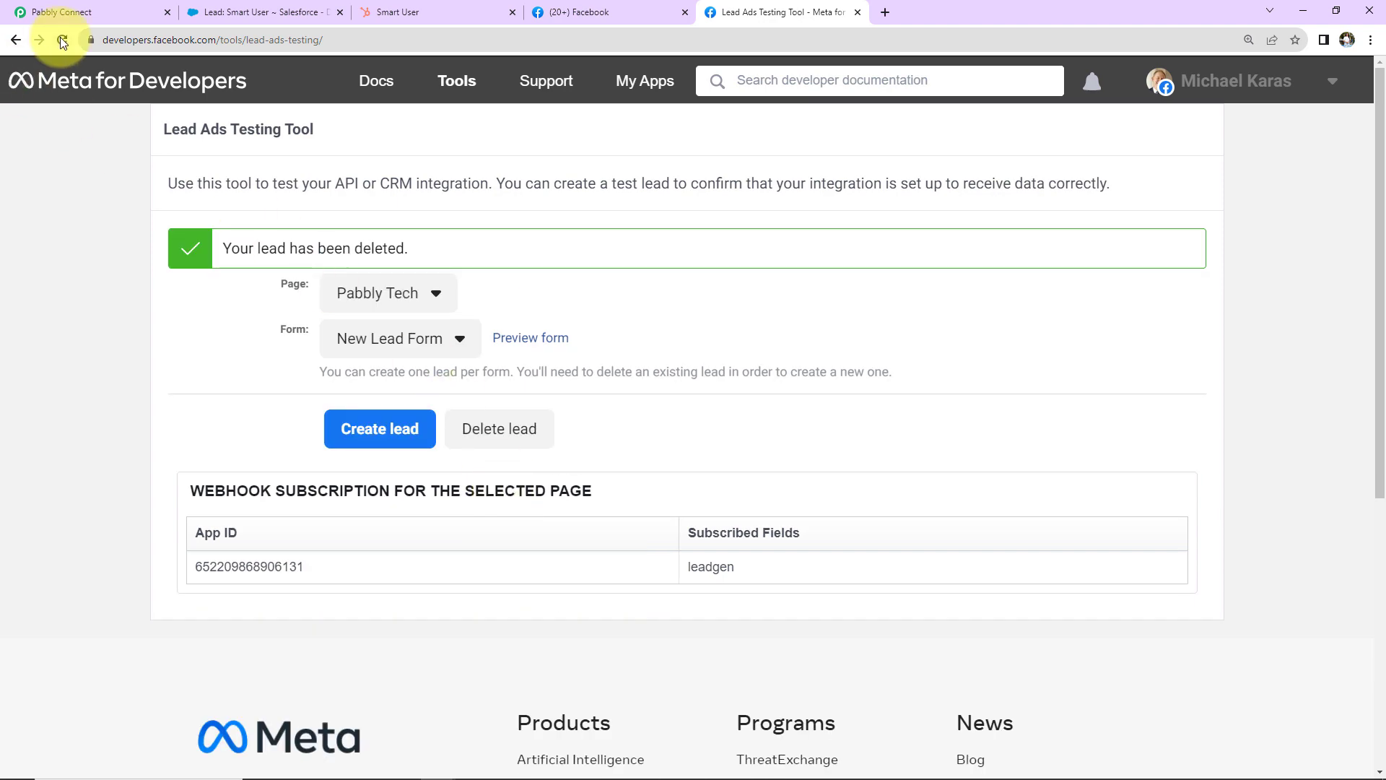
left_click(62, 39)
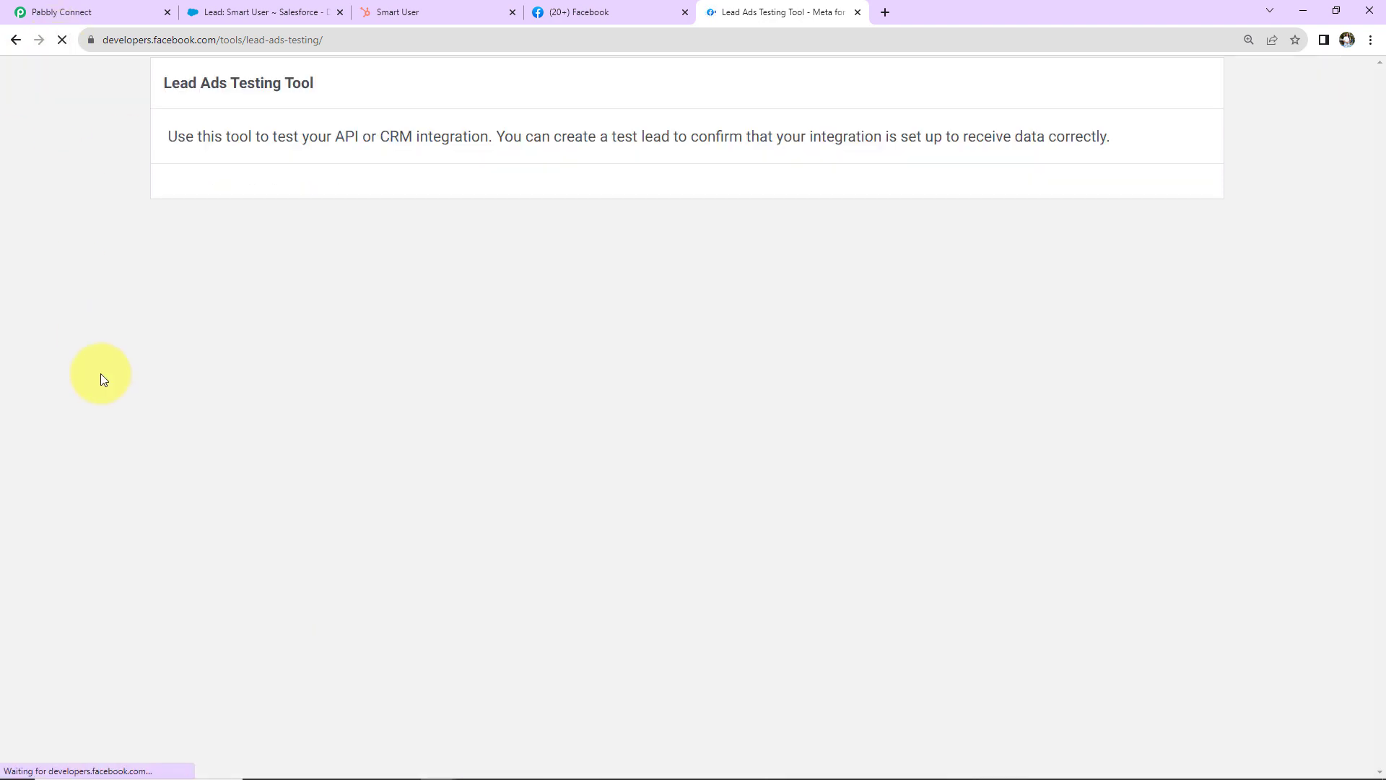
Step: Submit a fresh test lead for the Pabbly Tech page's New Lead Form, entering 'New'
left_click(390, 260)
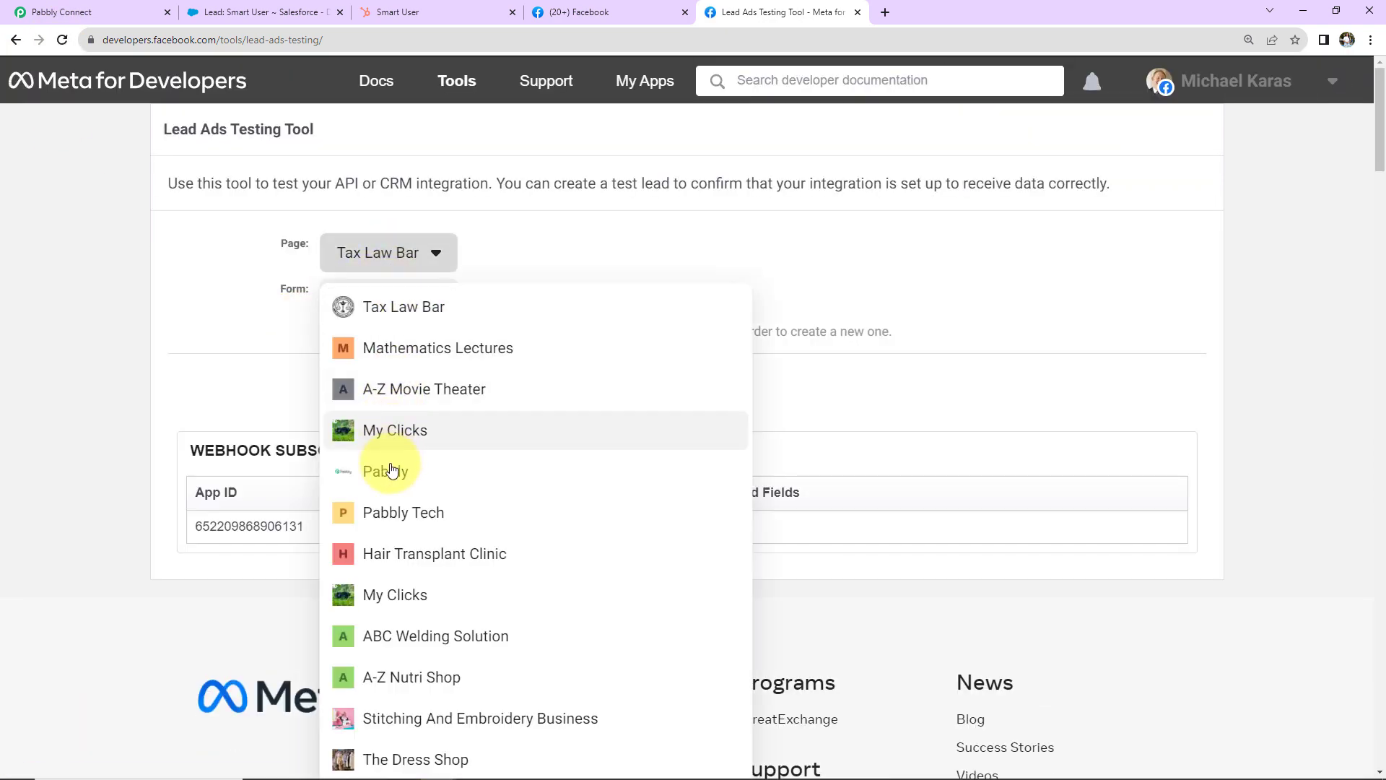
left_click(318, 508)
left_click(542, 302)
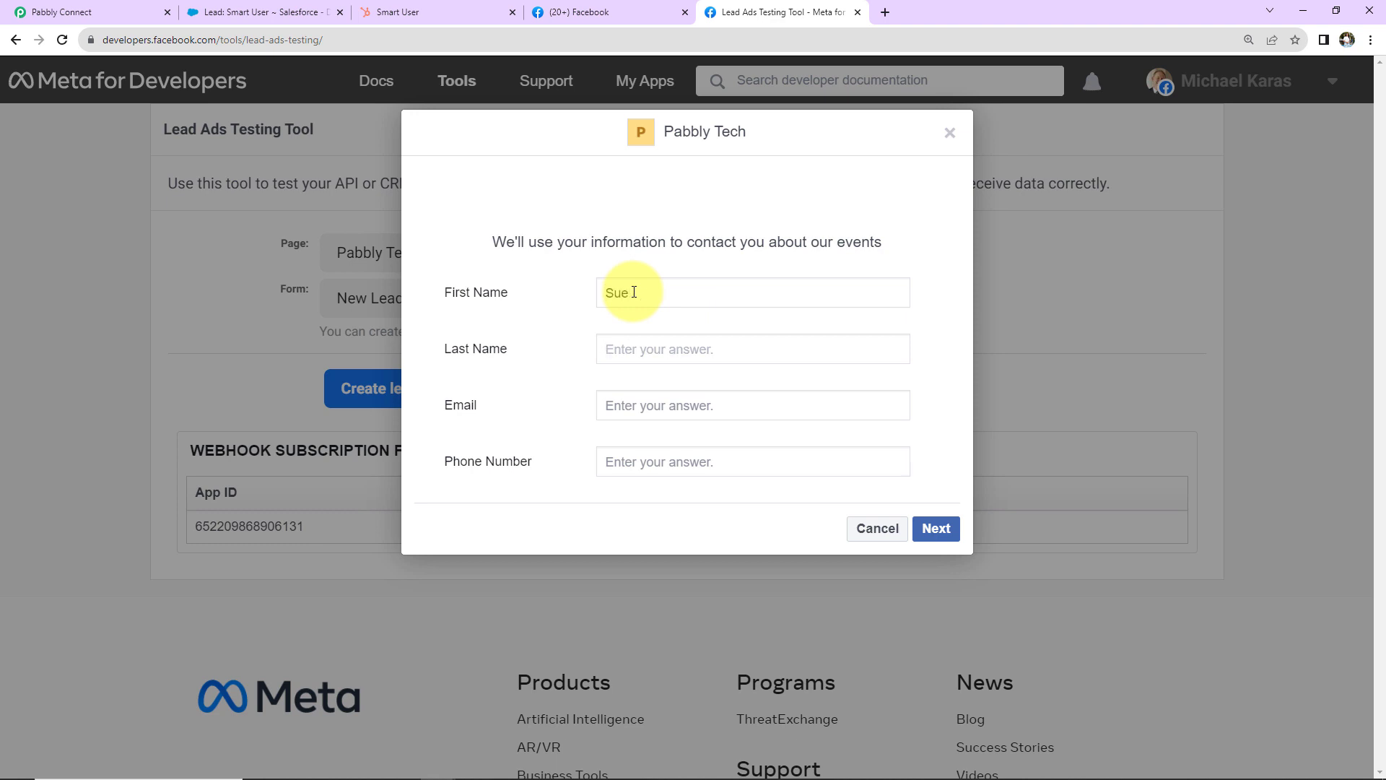
type("New")
left_click(649, 400)
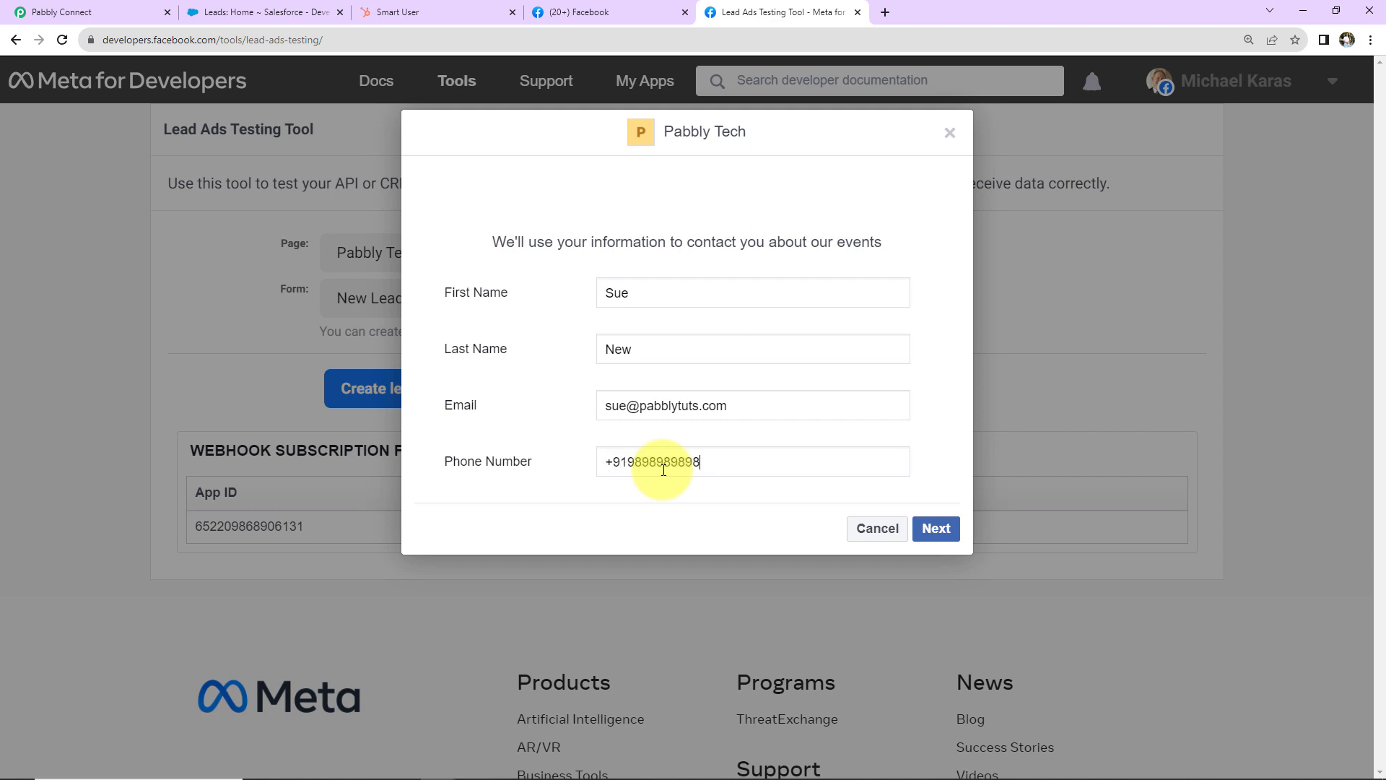
left_click(924, 528)
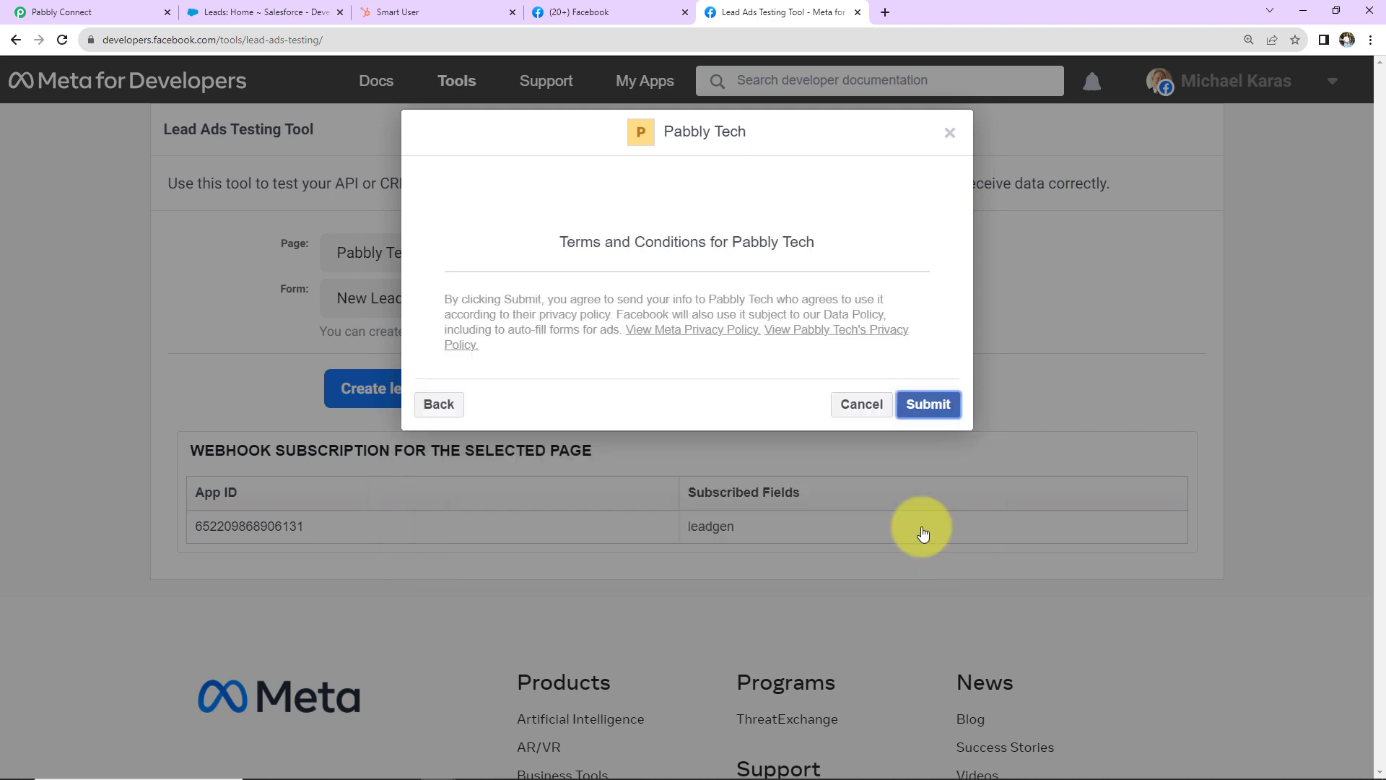
left_click(929, 404)
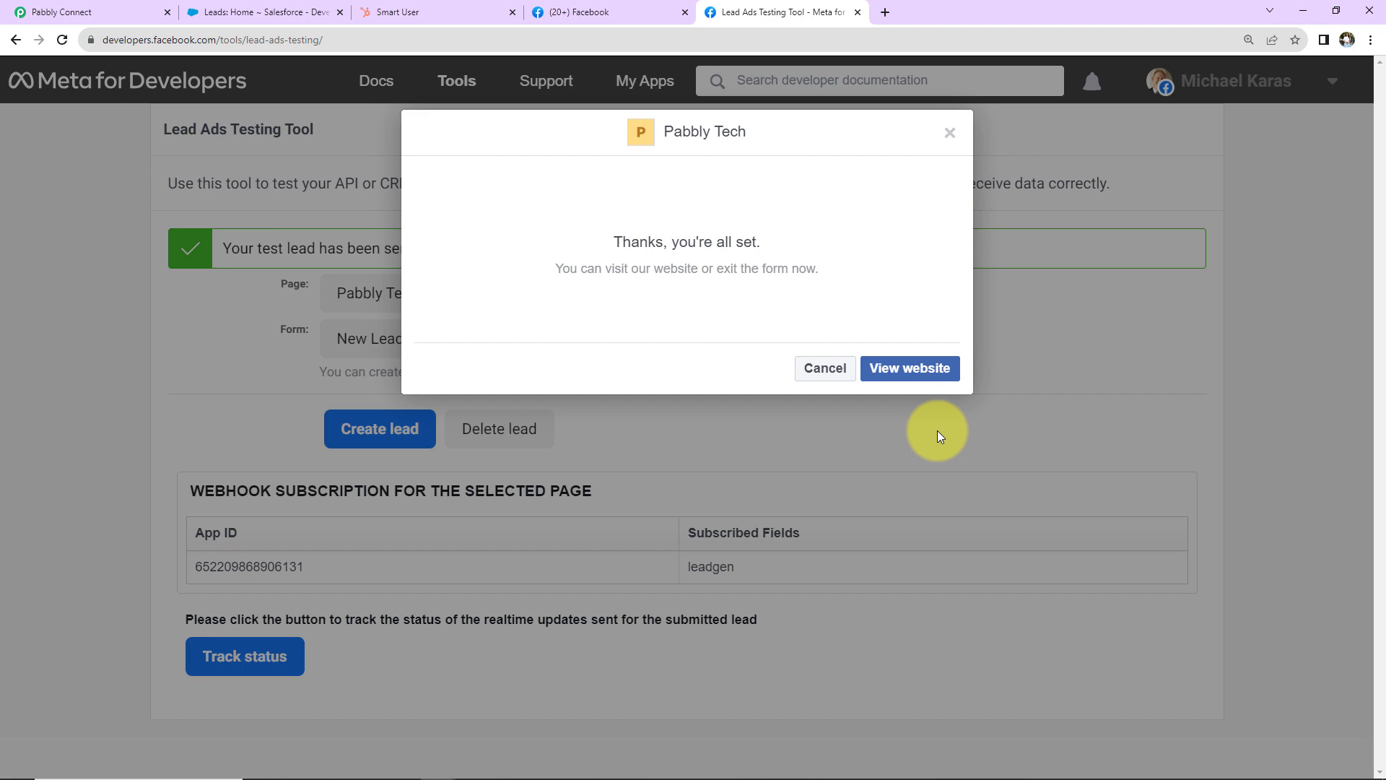
left_click(254, 10)
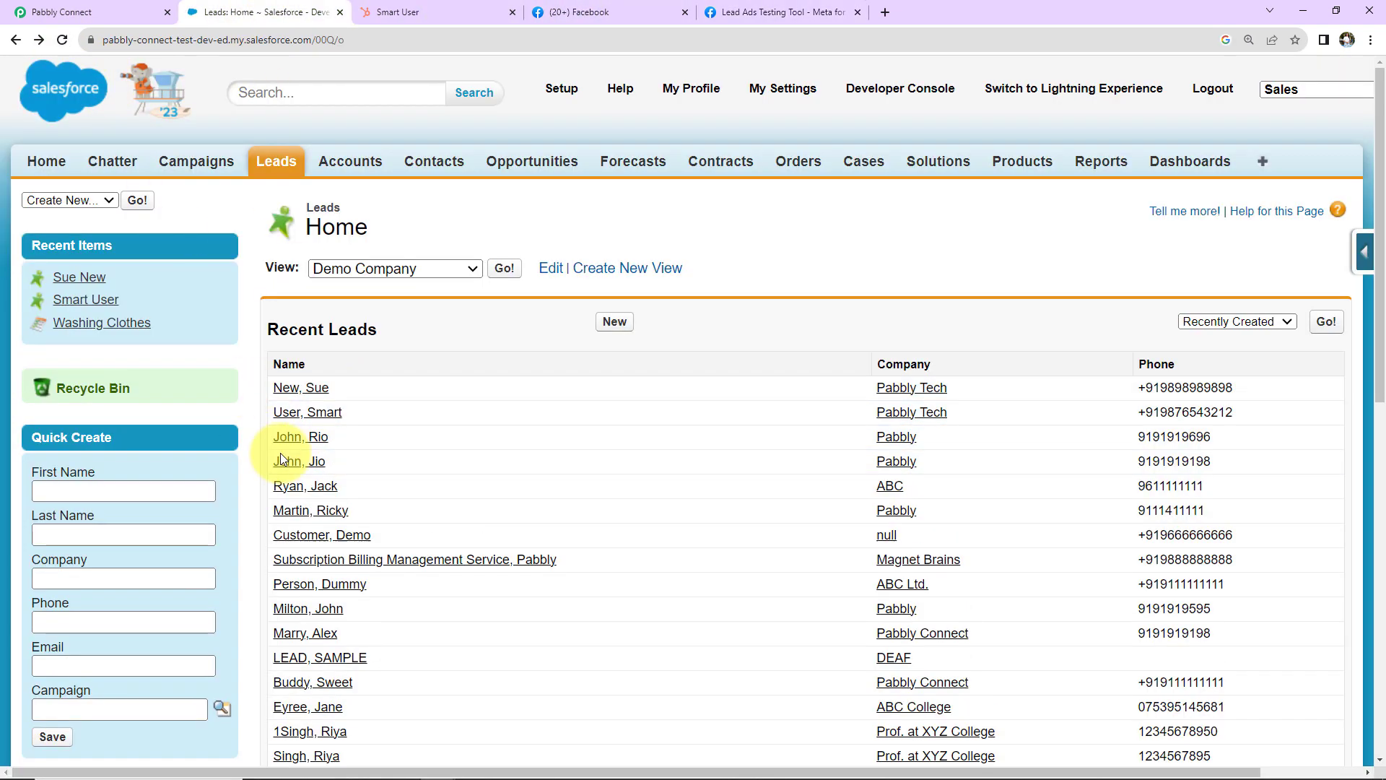
Step: Open the newest Salesforce lead and confirm company Pabbly Tech, source Web, rating Hot
left_click(309, 388)
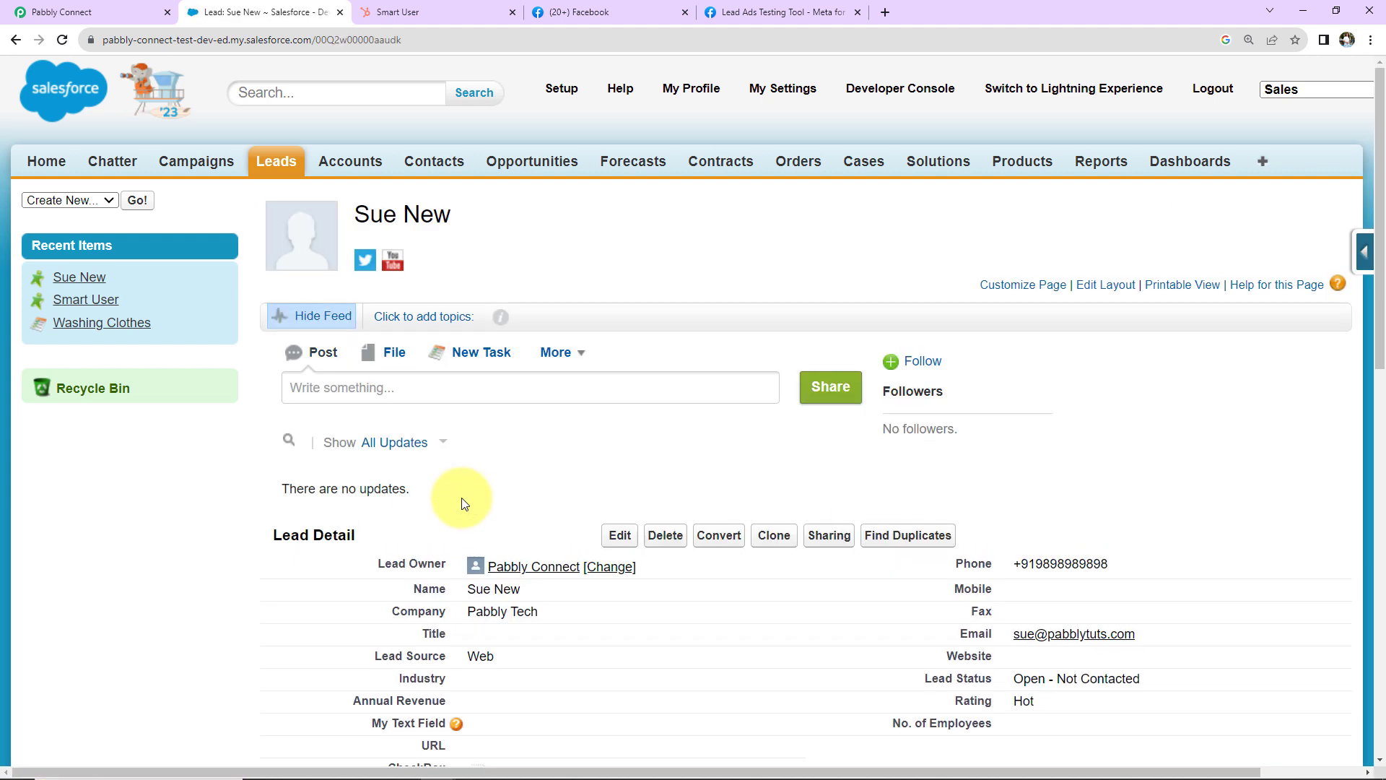
left_click(470, 6)
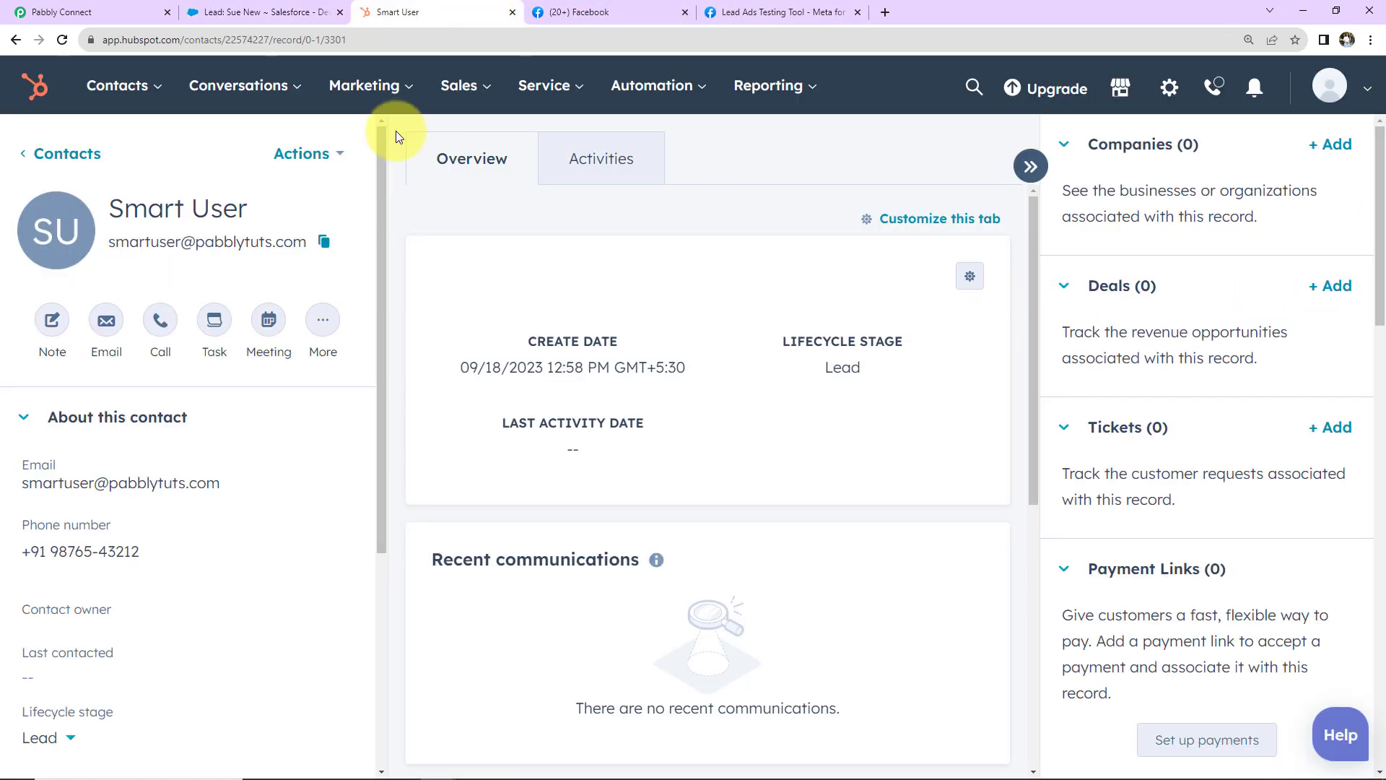
Step: Open the newest contact under HubSpot Contacts and confirm its lifecycle stage is Lead
left_click(112, 88)
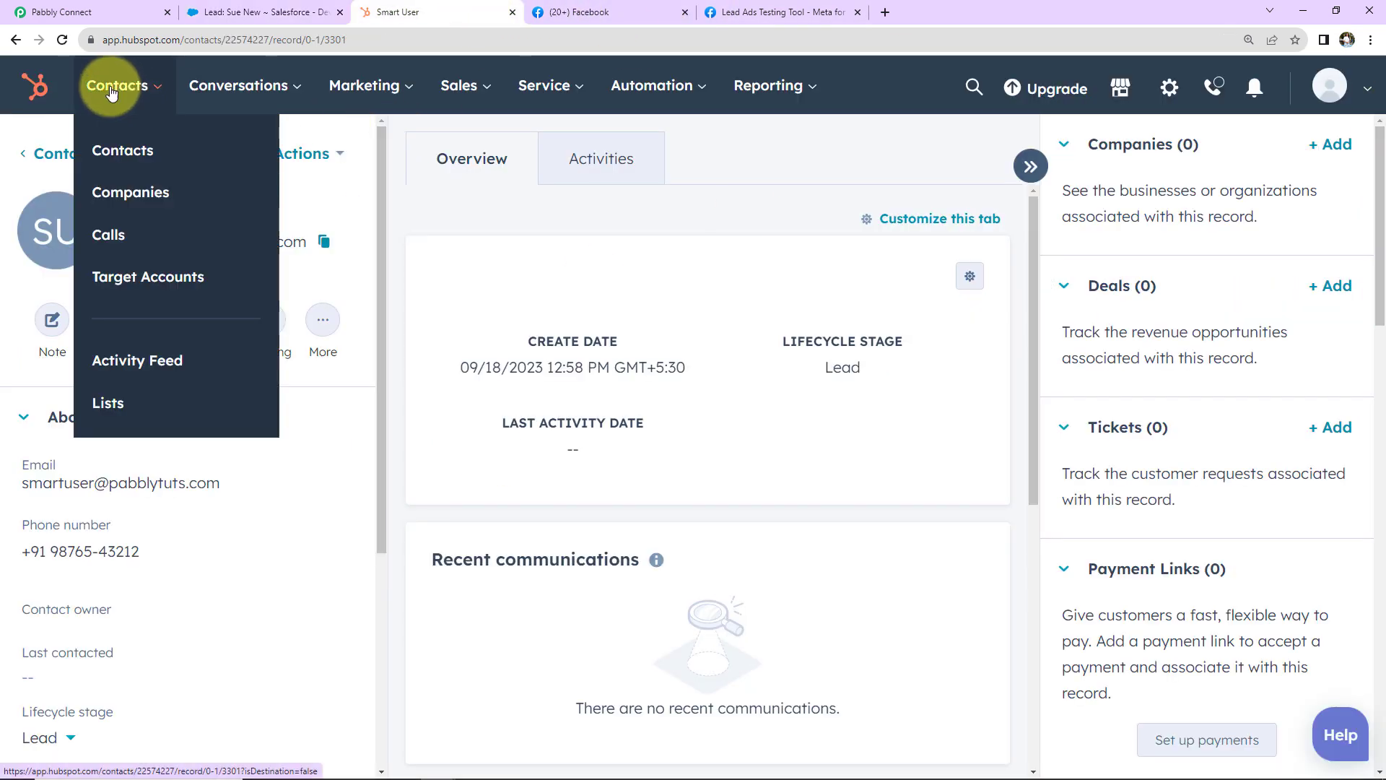
left_click(122, 151)
left_click(200, 426)
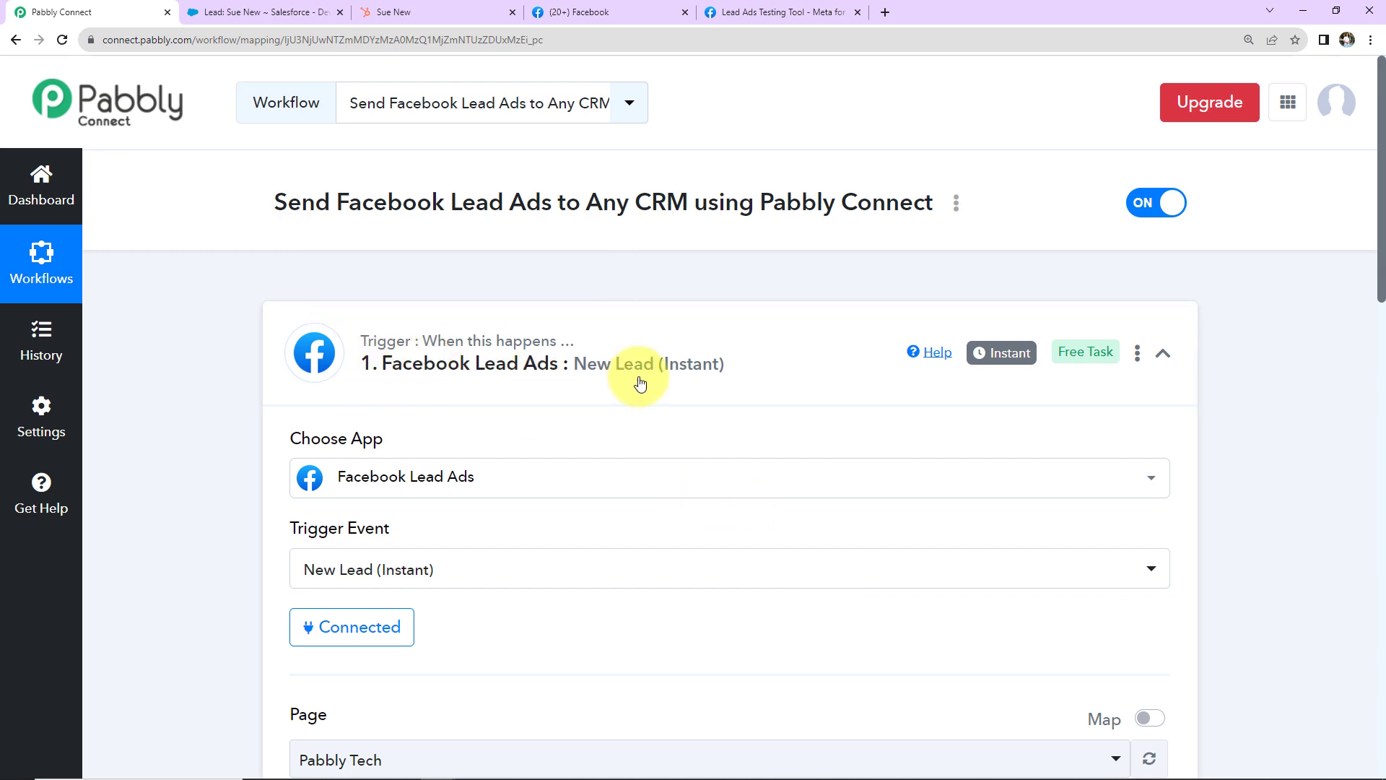
Step: Collapse the Facebook Lead Ads New Lead trigger to show the Salesforce and HubSpot steps below
left_click(1162, 359)
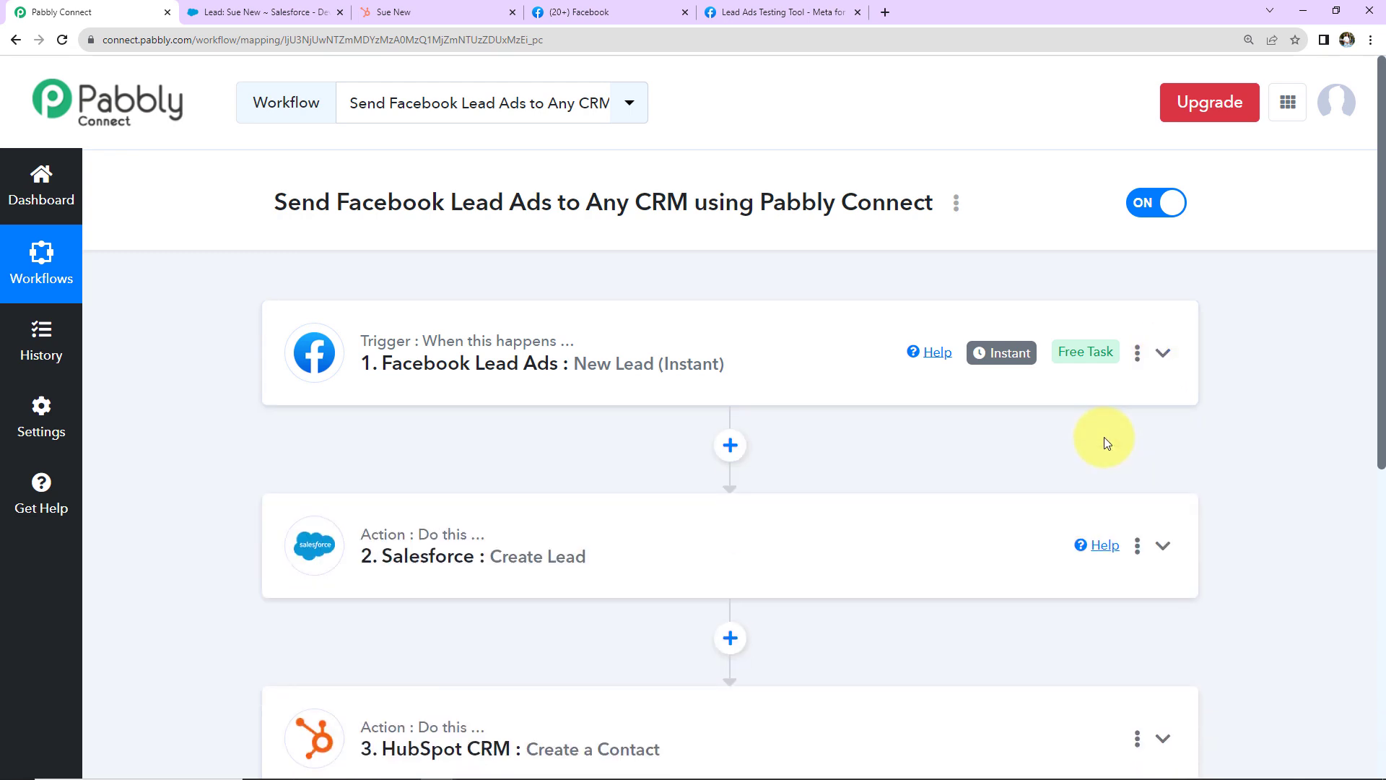
scroll(1154, 546, "down", 2)
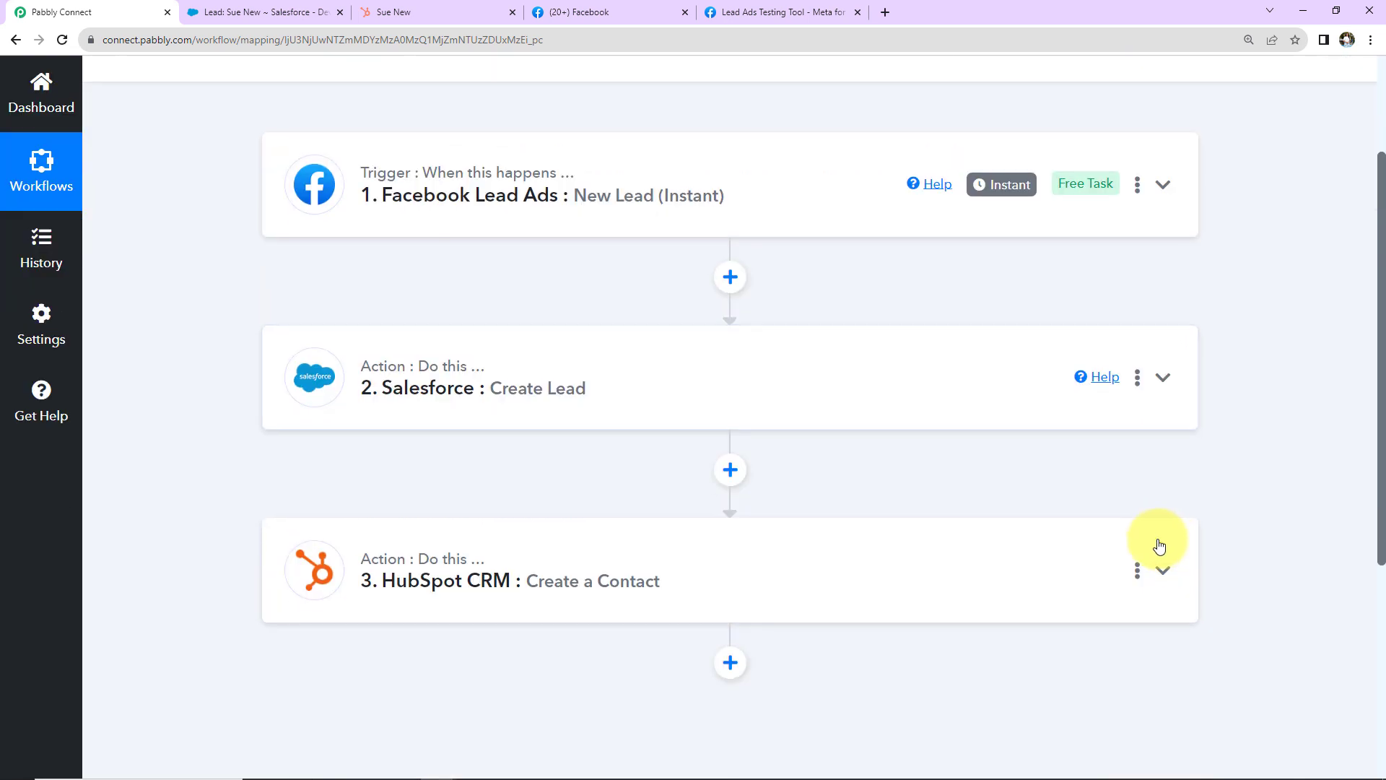